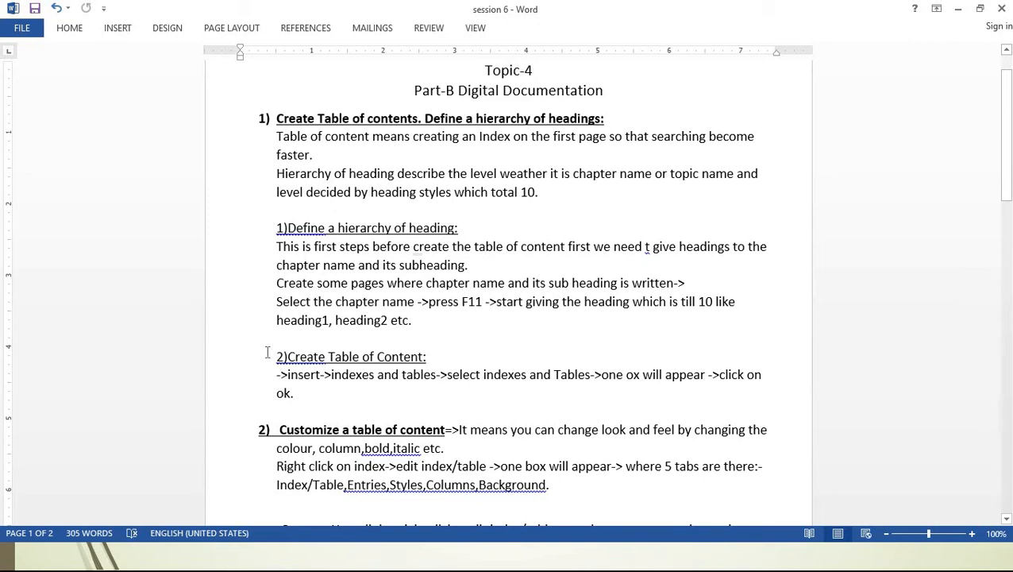
# Find and launch OpenOffice Writer with a new blank document.
pyautogui.press('super')
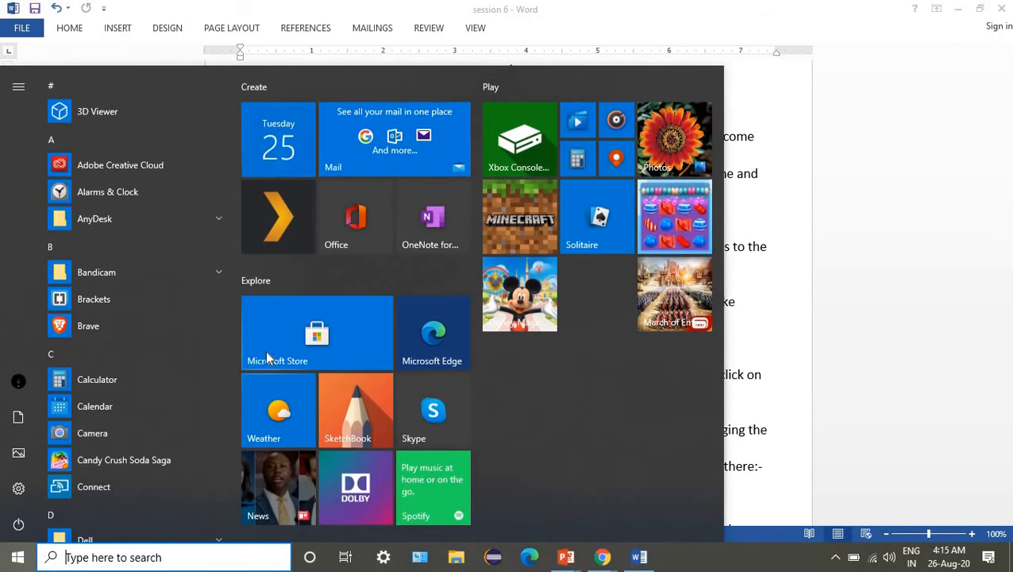
pyautogui.write('wri')
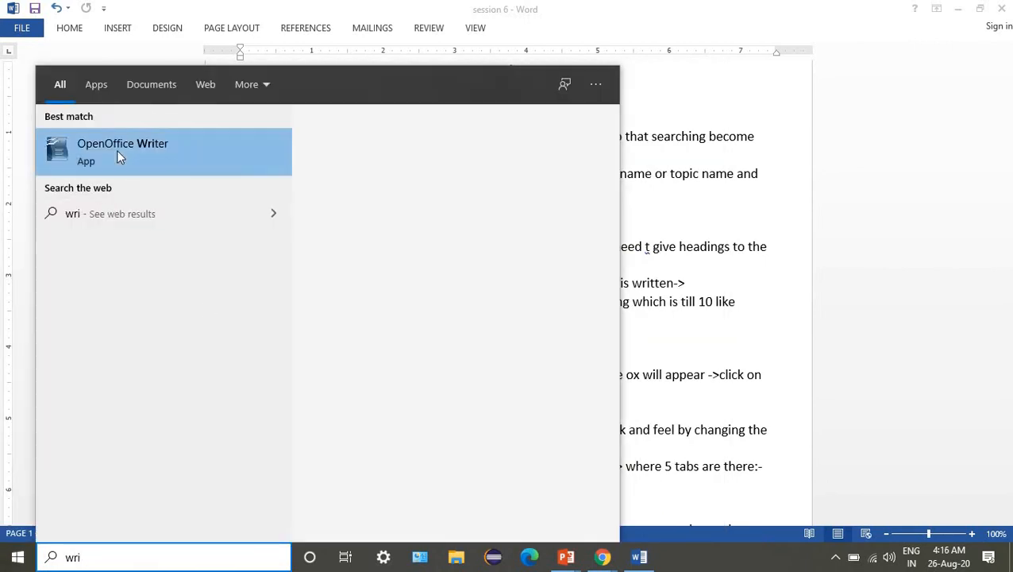
pyautogui.click(117, 149)
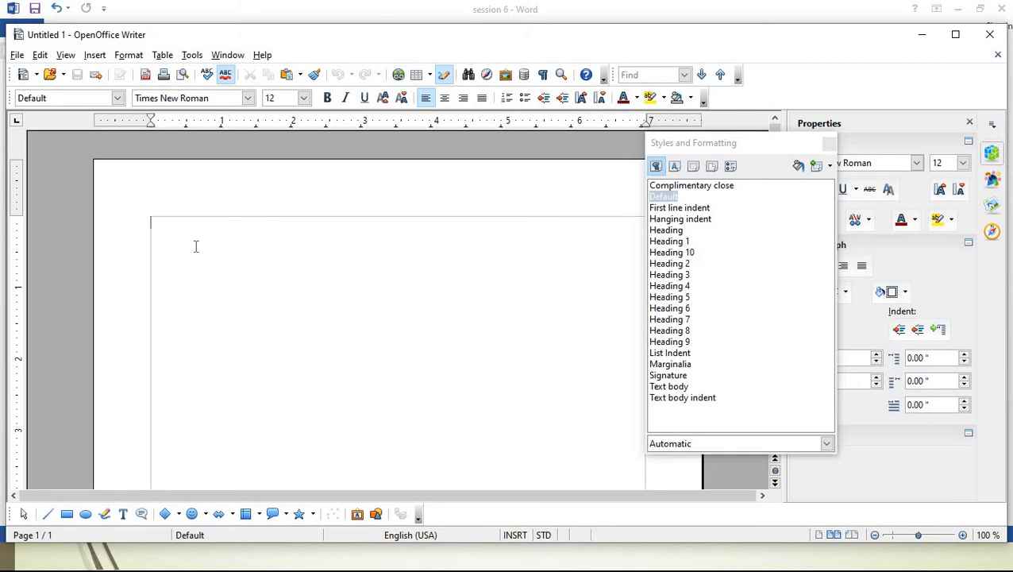
# Leave the first page empty by inserting blank lines down to the start of page 2.
pyautogui.press('Return')
pyautogui.press('Return')
pyautogui.press('Return')
pyautogui.press('Return')
pyautogui.press('Return')
pyautogui.press('Return')
pyautogui.press('Return')
pyautogui.press('Return')
pyautogui.press('Return')
pyautogui.press('Return')
pyautogui.press('Return')
pyautogui.press('Return')
pyautogui.press('Return')
pyautogui.press('Return')
pyautogui.press('Return')
pyautogui.press('Return')
pyautogui.press('Return')
pyautogui.press('Return')
pyautogui.press('Return')
pyautogui.press('Return')
pyautogui.press('Return')
pyautogui.press('Return')
pyautogui.press('Return')
pyautogui.press('Return')
pyautogui.press('Return')
pyautogui.press('Return')
pyautogui.press('Return')
pyautogui.press('Return')
pyautogui.press('Return')
pyautogui.press('Return')
pyautogui.press('Return')
pyautogui.press('Return')
pyautogui.press('Return')
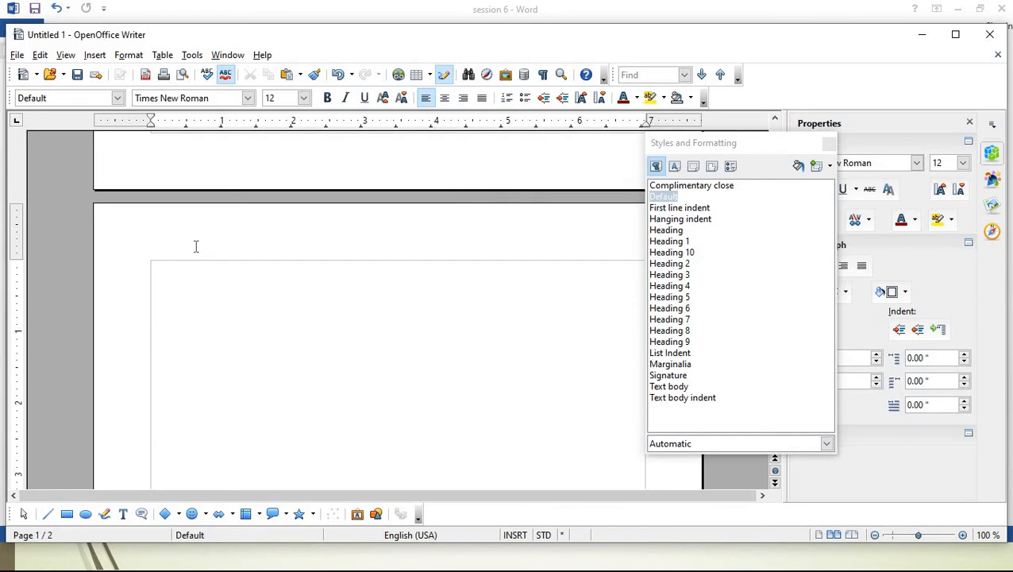
pyautogui.press('BackSpace')
pyautogui.press('BackSpace')
pyautogui.press('BackSpace')
pyautogui.press('BackSpace')
pyautogui.press('BackSpace')
pyautogui.press('BackSpace')
pyautogui.press('BackSpace')
# Enter Part-A, Unit-1 and Session-1 on three separate lines at the start of page 2.
pyautogui.write('Part-A ')
pyautogui.write('Unit-')
pyautogui.write('1 ')
pyautogui.write('Session')
pyautogui.write('-1')
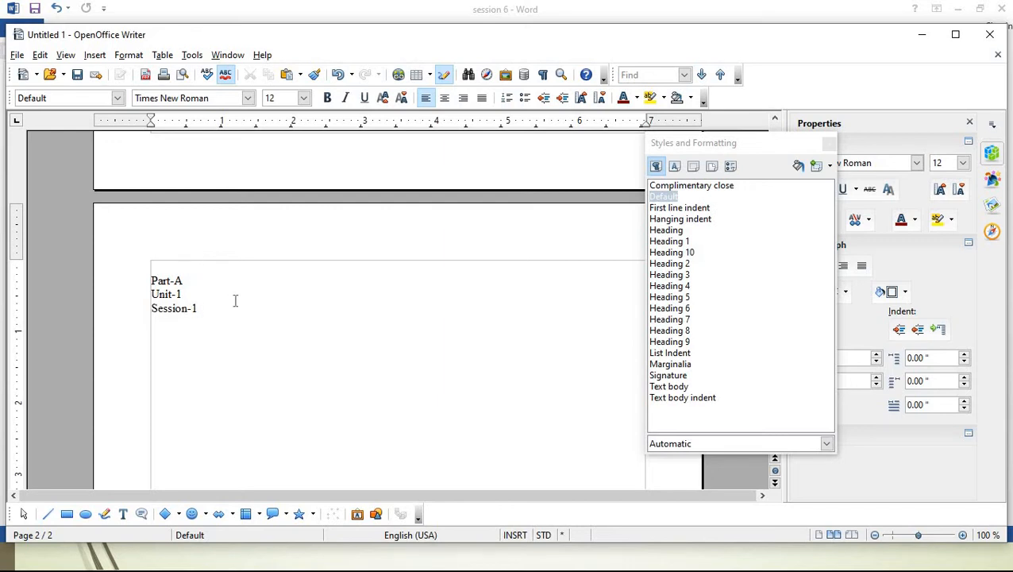
# Bring up Styles and Formatting and apply the Heading 1 style to the Part-A line.
pyautogui.moveTo(182, 280); pyautogui.dragTo(148, 280)
pyautogui.click(829, 146)
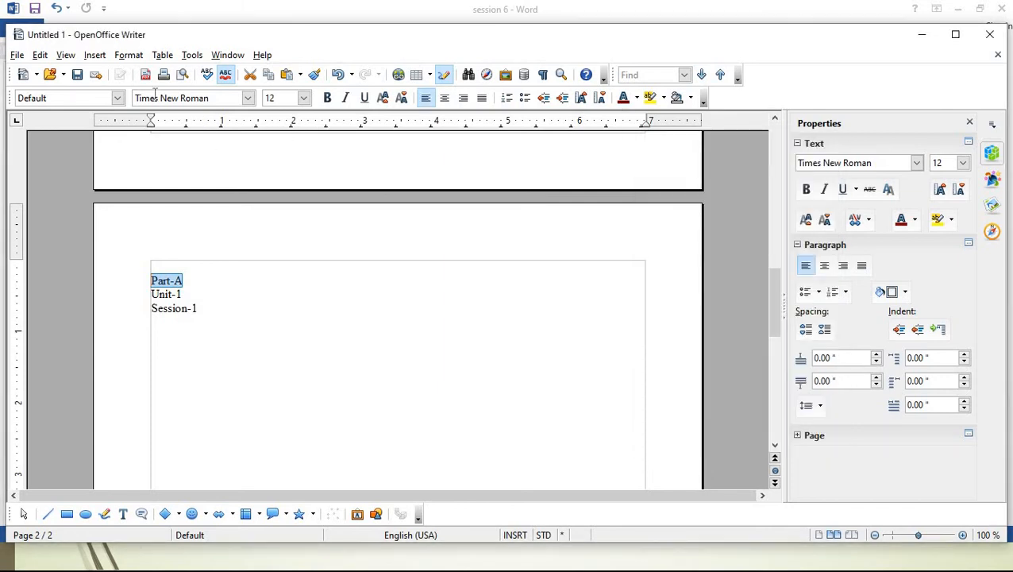
pyautogui.click(129, 54)
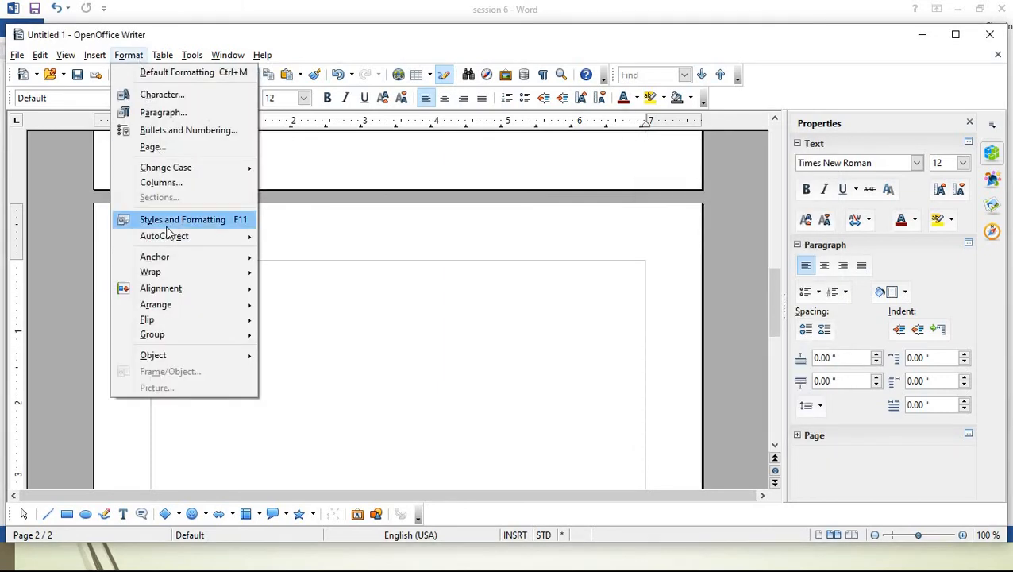
pyautogui.click(194, 215)
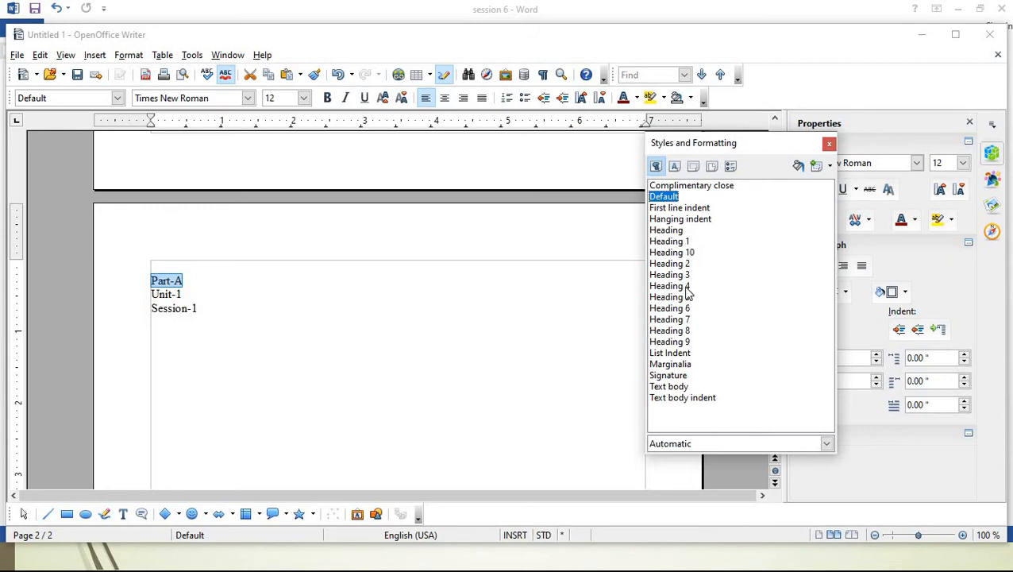
pyautogui.click(671, 242)
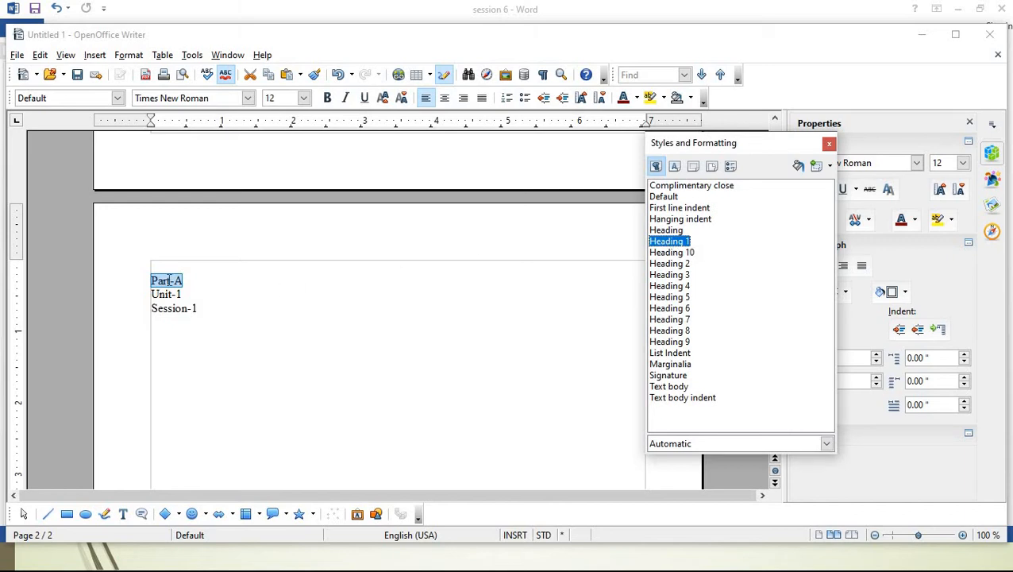
pyautogui.doubleClick(672, 243)
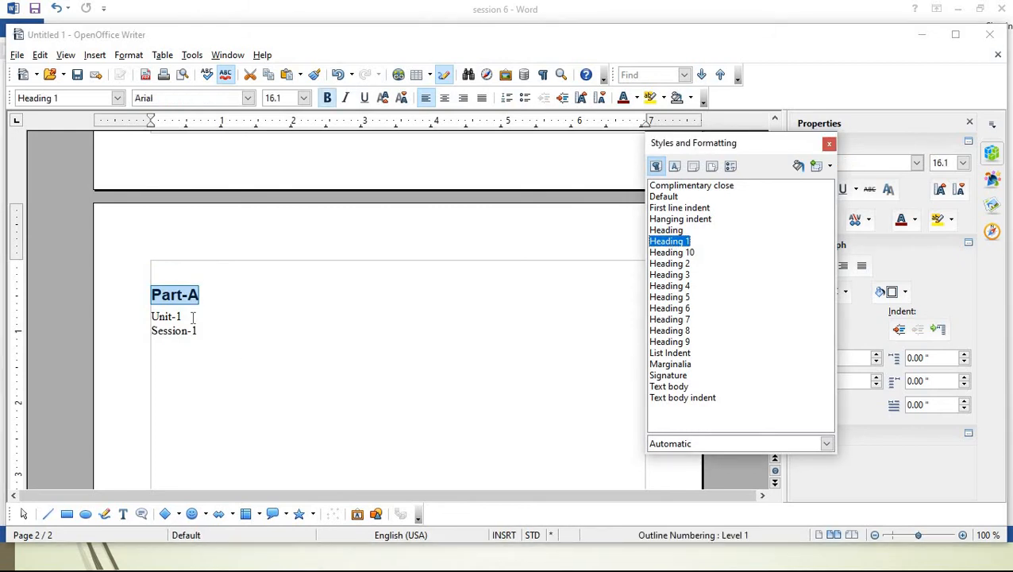
# Apply the Heading 2 style to Unit-1 and the Heading 3 style to Session-1.
pyautogui.doubleClick(140, 318)
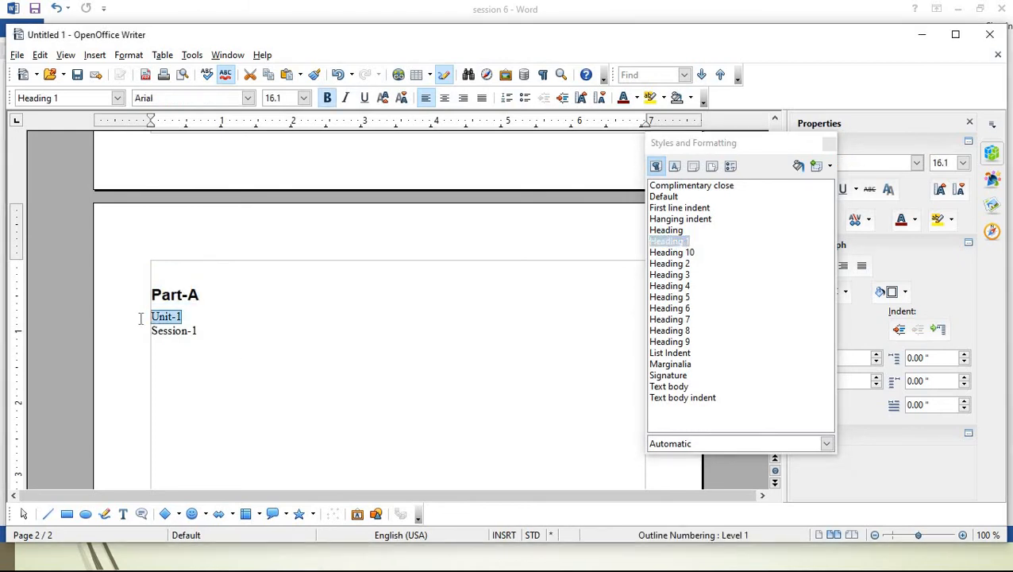
pyautogui.doubleClick(670, 264)
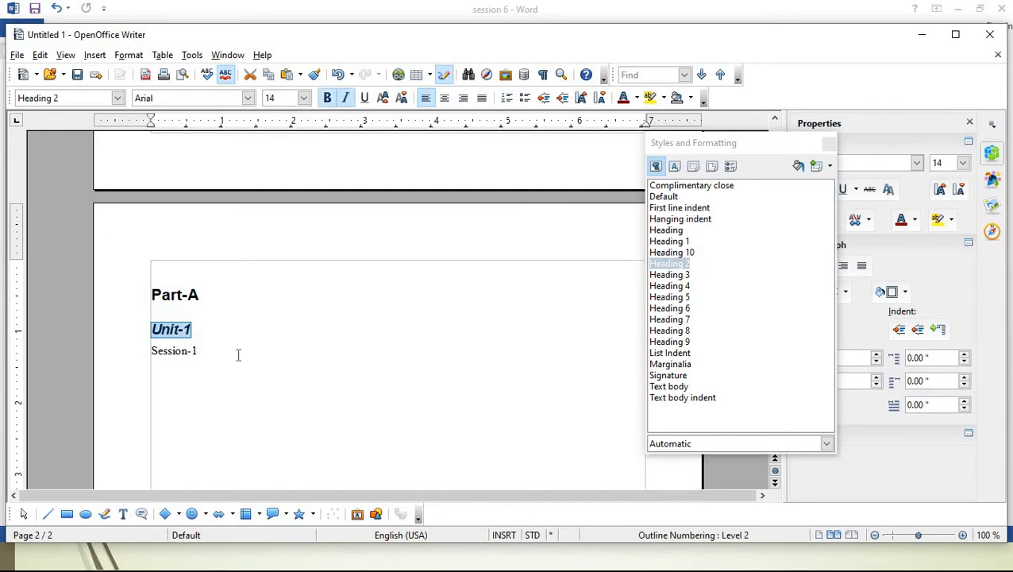
pyautogui.moveTo(212, 355); pyautogui.dragTo(142, 355)
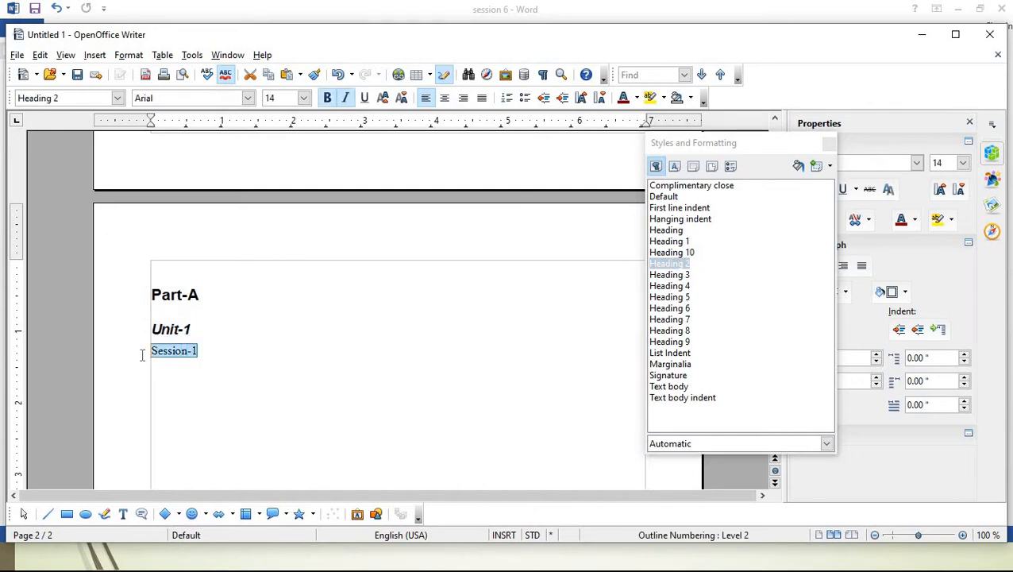
pyautogui.doubleClick(667, 275)
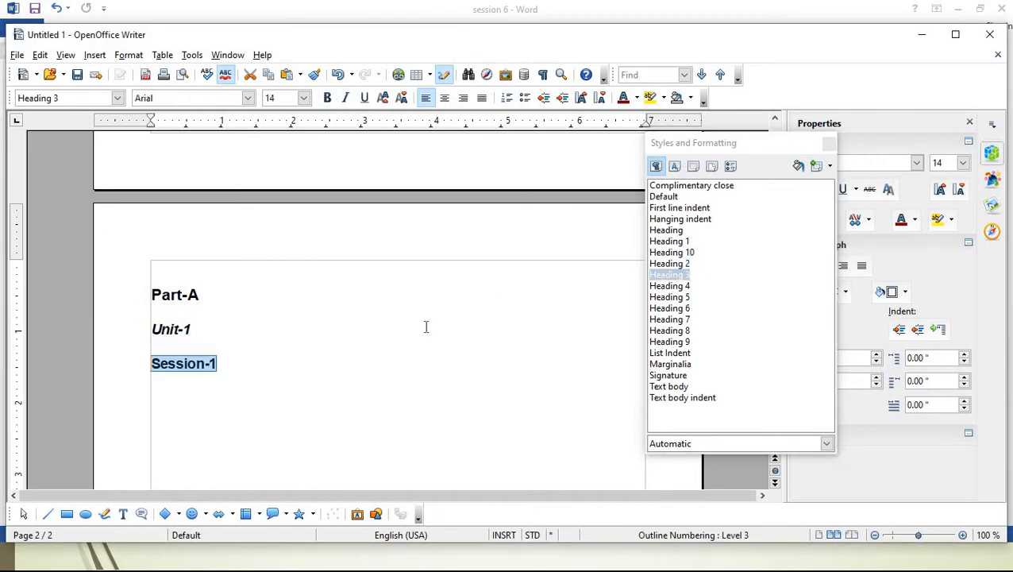
# Fill in six lines of placeholder body text below Session-1, from Bbwejbde to "q and ans".
pyautogui.click(296, 375)
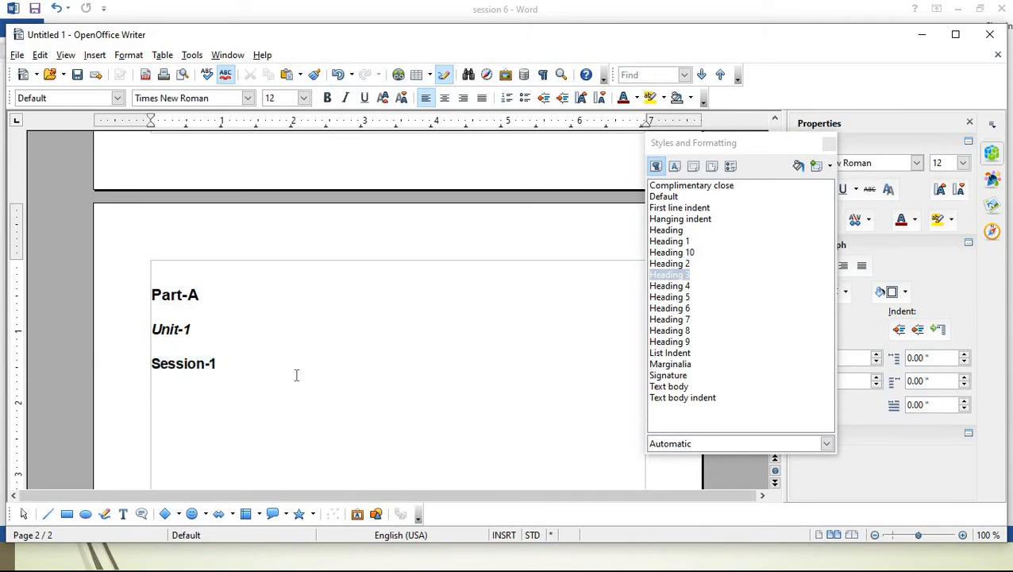
pyautogui.write('Bbwejbde')
pyautogui.press('Return')
pyautogui.write('kjbjenfs')
pyautogui.press('Return')
pyautogui.write('jfnkrf')
pyautogui.press('Return')
pyautogui.write('nknr')
pyautogui.press('Return')
pyautogui.write('nkfnver')
pyautogui.press('Return')
pyautogui.write('q and ans')
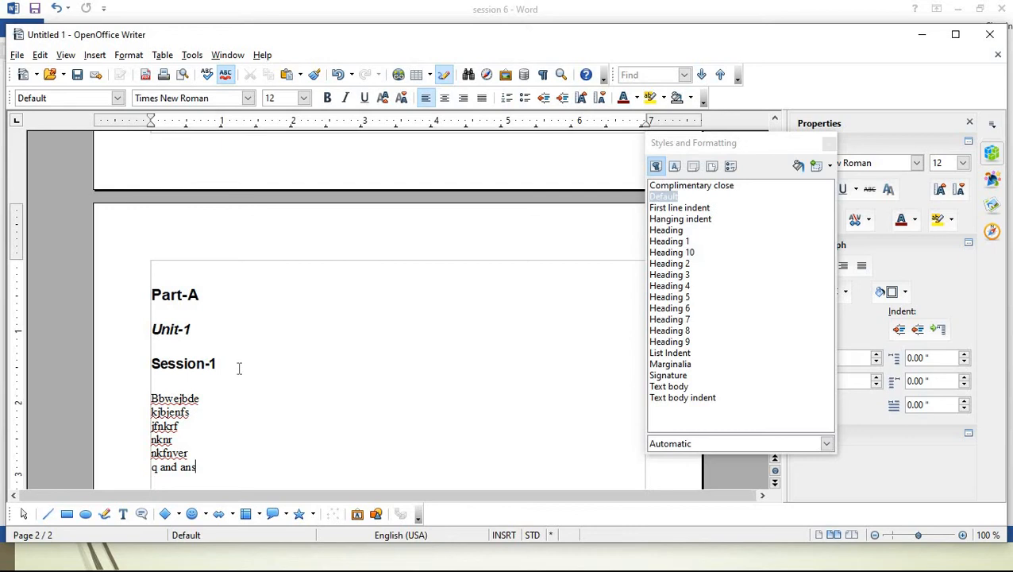
# Copy the three heading lines Part-A, Unit-1 and Session-1.
pyautogui.click(132, 294)
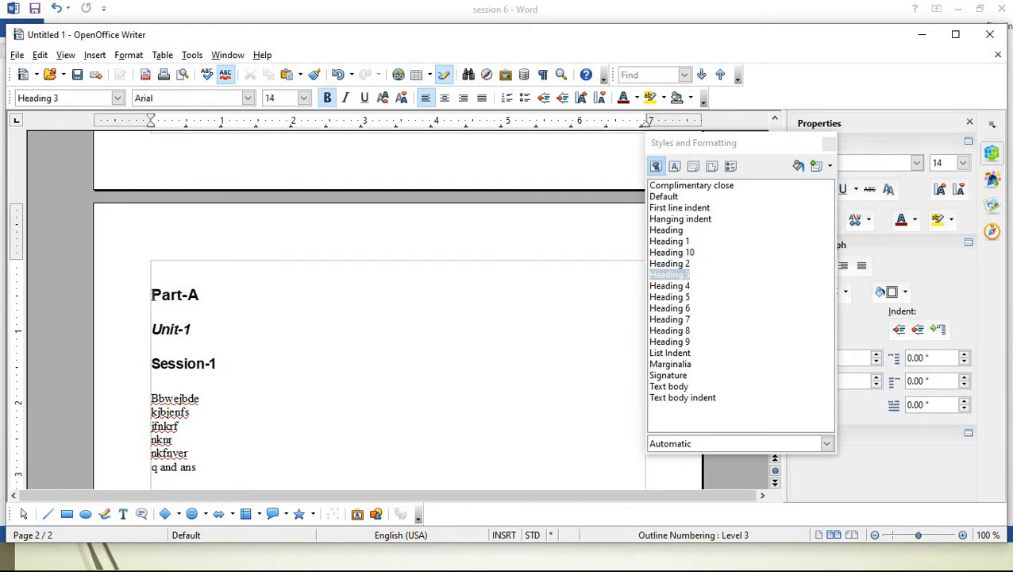
pyautogui.keyDown('shift'); pyautogui.click(252, 367); pyautogui.keyUp('shift')
pyautogui.hotkey('ctrl', 'c')
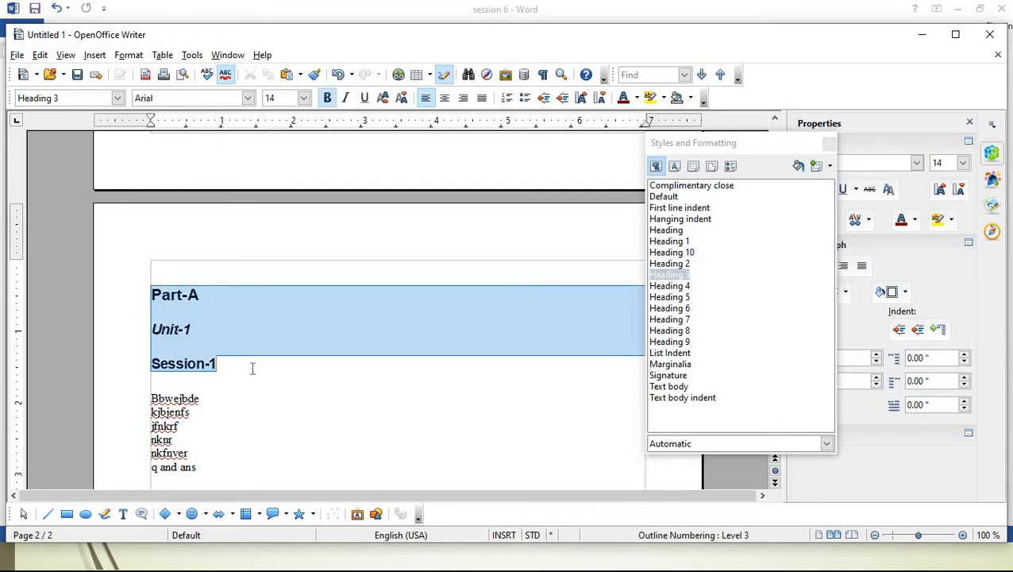
# Insert blank lines below the placeholder text until the end of page 2.
pyautogui.click(255, 401)
pyautogui.press('Return')
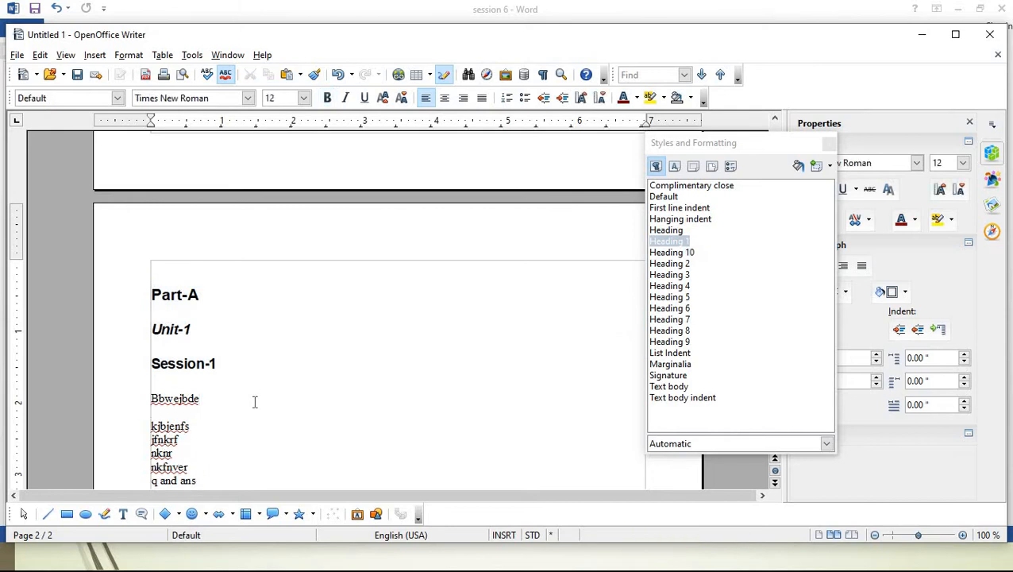
pyautogui.press('BackSpace')
pyautogui.press('Down')
pyautogui.scroll(-5, 255, 401)
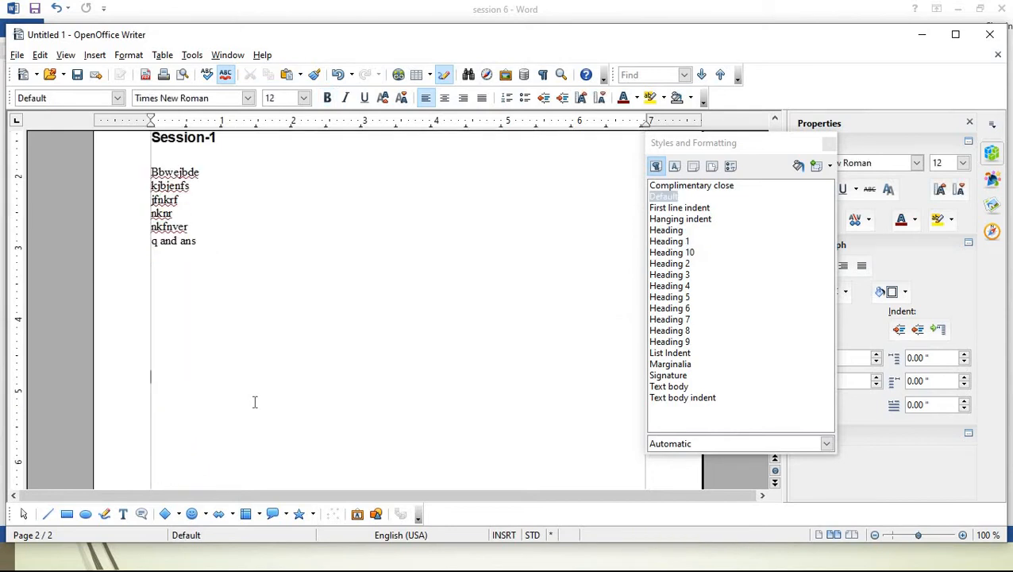
pyautogui.press('Return')
pyautogui.press('Return')
pyautogui.press('Return')
pyautogui.press('Return')
pyautogui.press('Return')
pyautogui.press('Return')
pyautogui.press('Return')
pyautogui.press('Return')
pyautogui.press('Return')
pyautogui.press('Return')
pyautogui.press('Return')
pyautogui.press('Return')
pyautogui.press('Return')
pyautogui.press('Return')
pyautogui.press('Return')
pyautogui.press('Return')
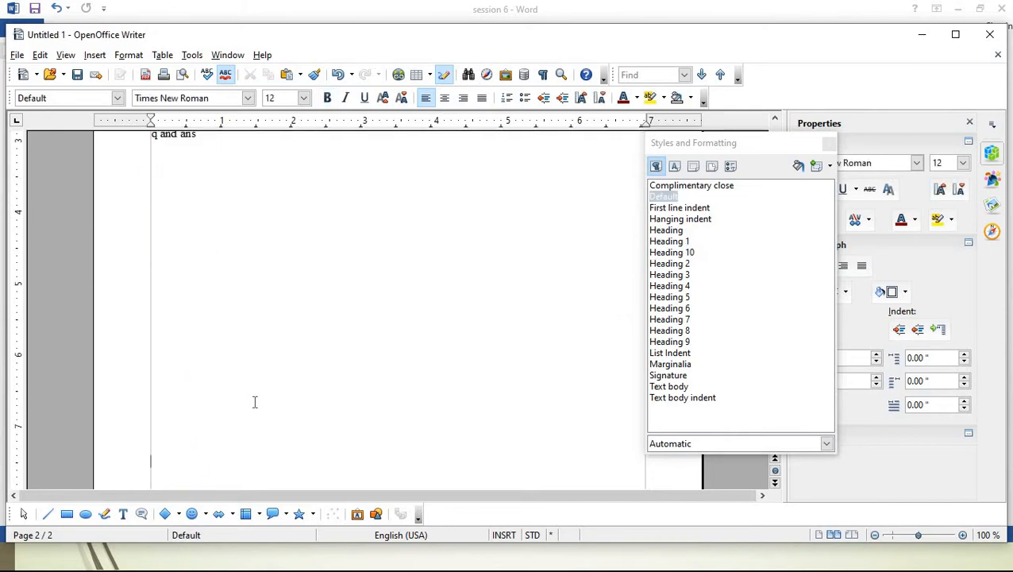
pyautogui.press('Return')
pyautogui.press('Return')
pyautogui.press('Return')
pyautogui.press('Return')
pyautogui.press('Return')
pyautogui.press('Return')
pyautogui.press('Return')
pyautogui.press('Return')
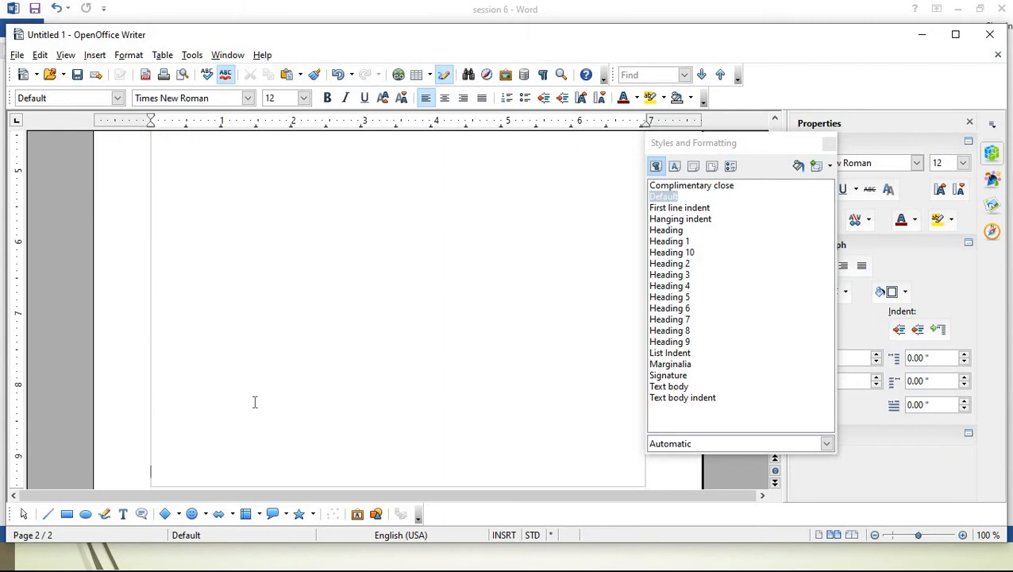
# Paste the copied headings onto page 3 and change the unit heading there to Unit-2.
pyautogui.hotkey('ctrl', 'v')
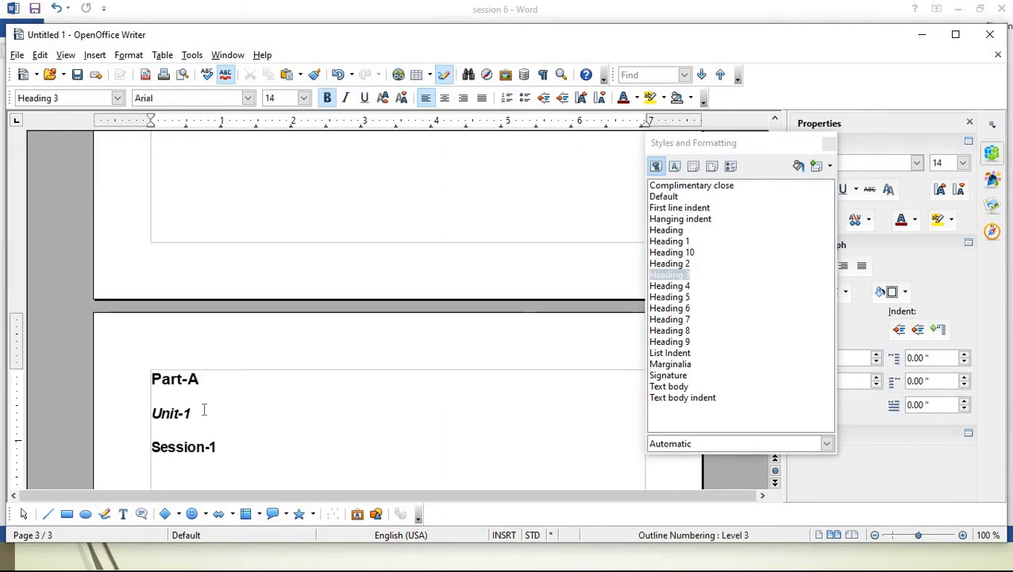
pyautogui.hotkey('ctrl', '2')
pyautogui.press('BackSpace')
pyautogui.write('2')
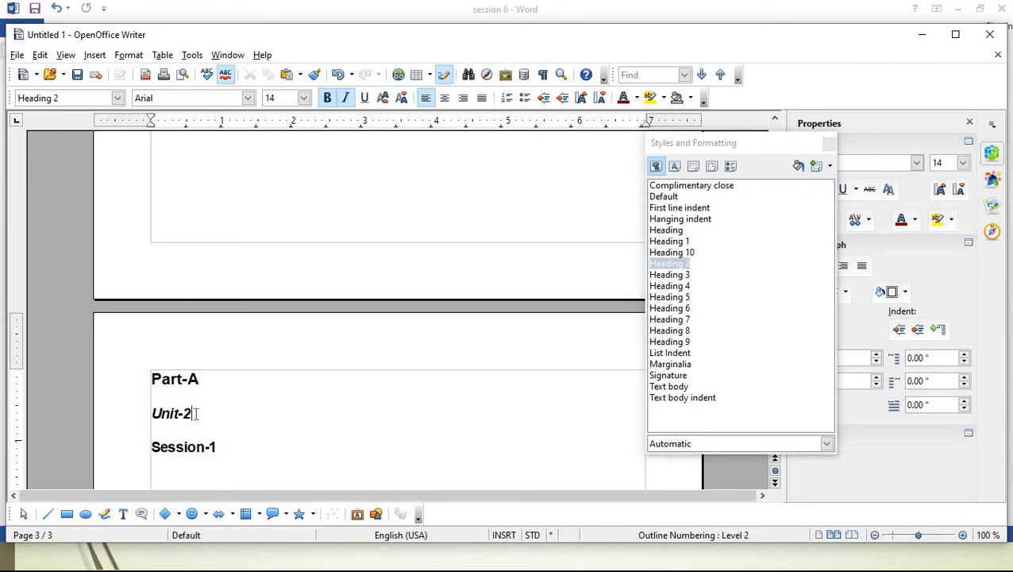
# Add the placeholder lines Bsdjhbfjkcd, kjbdkfc and kbfnd below Session-1 of Unit-2.
pyautogui.press('Down')
pyautogui.press('Right')
pyautogui.press('Right')
pyautogui.press('Right')
pyautogui.press('Return')
pyautogui.write('bsdjhbfjkcd')
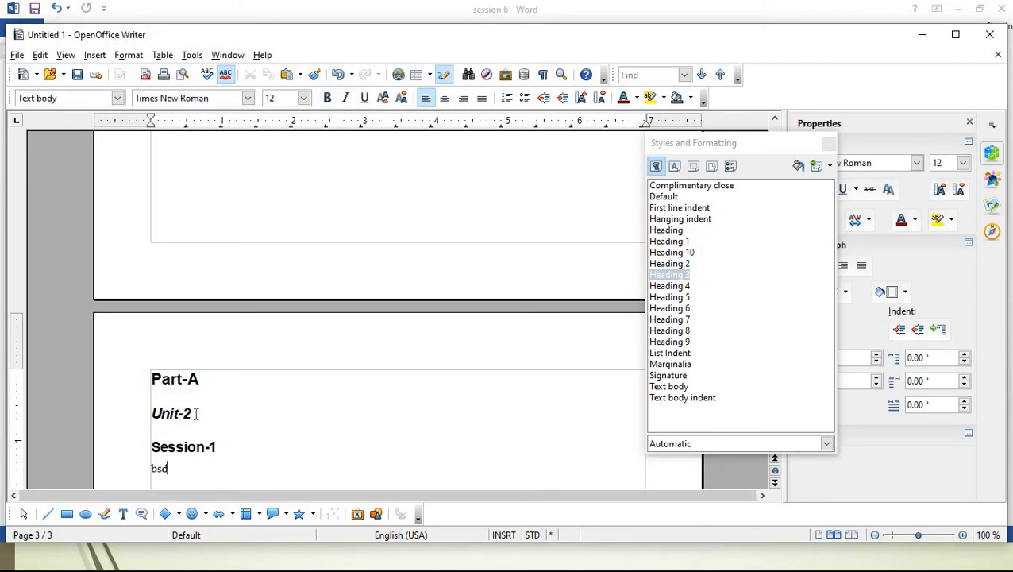
pyautogui.press('Return')
pyautogui.write('kjbdkfc')
pyautogui.press('Return')
pyautogui.write('kbfnd')
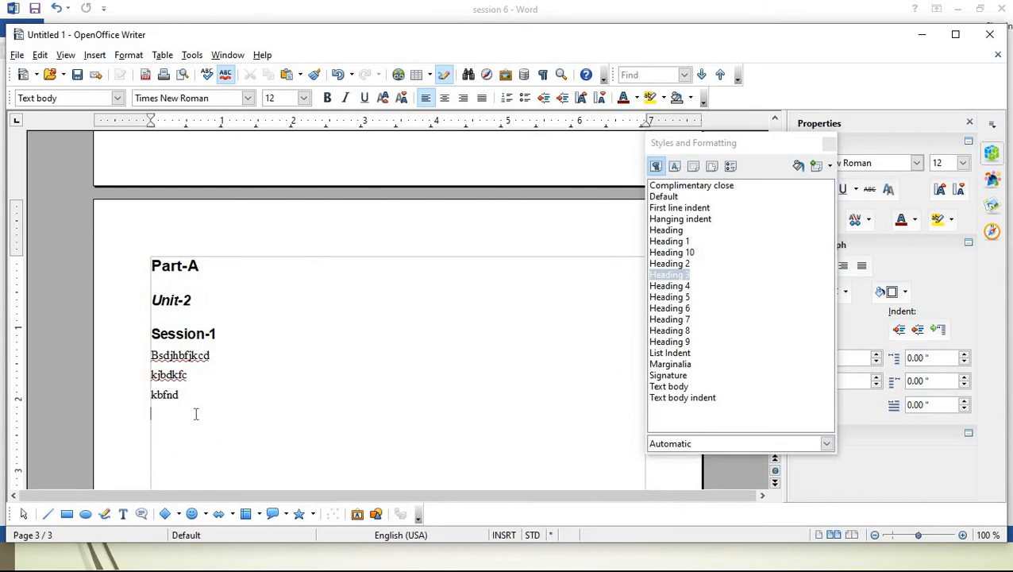
# Insert blank lines after the Unit-2 text until page 4 begins.
pyautogui.press('Return')
pyautogui.press('Return')
pyautogui.press('Return')
pyautogui.press('Return')
pyautogui.press('Return')
pyautogui.press('Return')
pyautogui.press('Return')
pyautogui.press('Return')
pyautogui.press('Return')
pyautogui.press('Return')
pyautogui.press('Return')
pyautogui.press('Return')
pyautogui.press('Return')
pyautogui.press('Return')
pyautogui.press('Return')
pyautogui.press('Return')
pyautogui.press('Return')
pyautogui.press('Return')
pyautogui.press('Return')
pyautogui.press('Return')
pyautogui.press('Return')
pyautogui.press('Return')
pyautogui.press('Return')
pyautogui.press('Return')
pyautogui.press('Return')
pyautogui.press('Return')
pyautogui.press('Return')
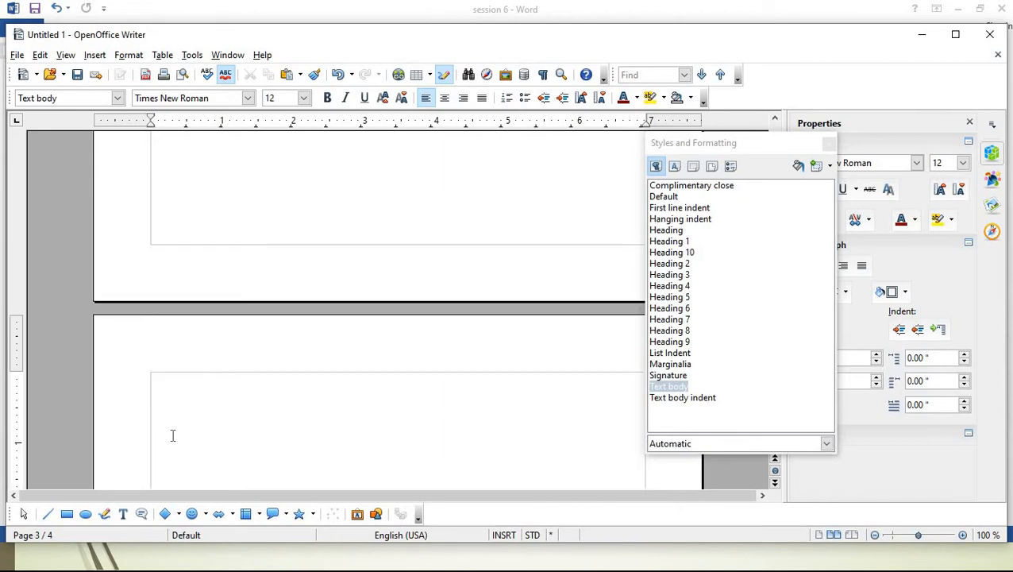
# Paste the copied headings onto page 4 and change the unit heading there to Unit-3.
pyautogui.hotkey('ctrl', 'v')
pyautogui.click(190, 342)
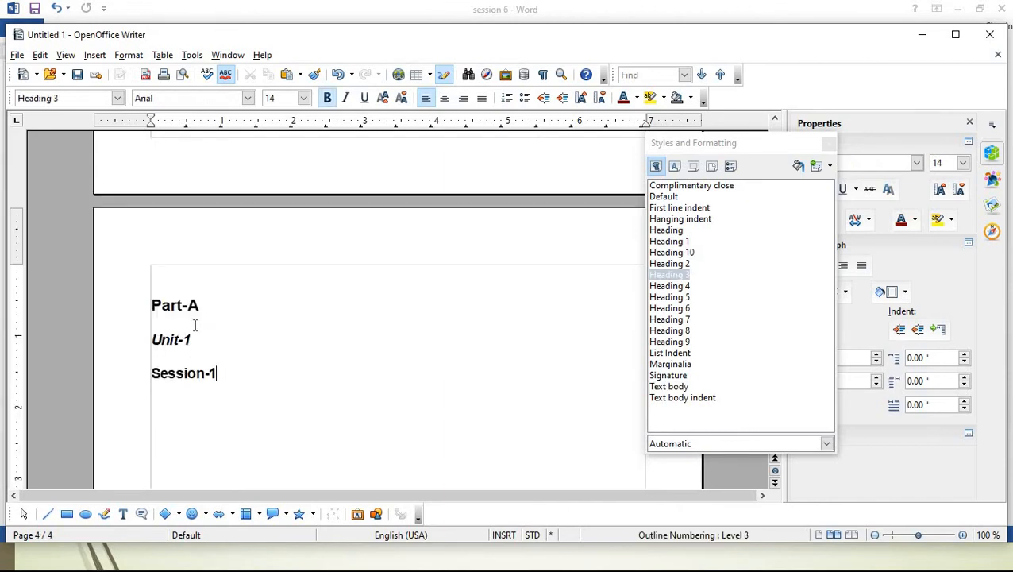
pyautogui.hotkey('ctrl', '2')
pyautogui.press('BackSpace')
pyautogui.write('3')
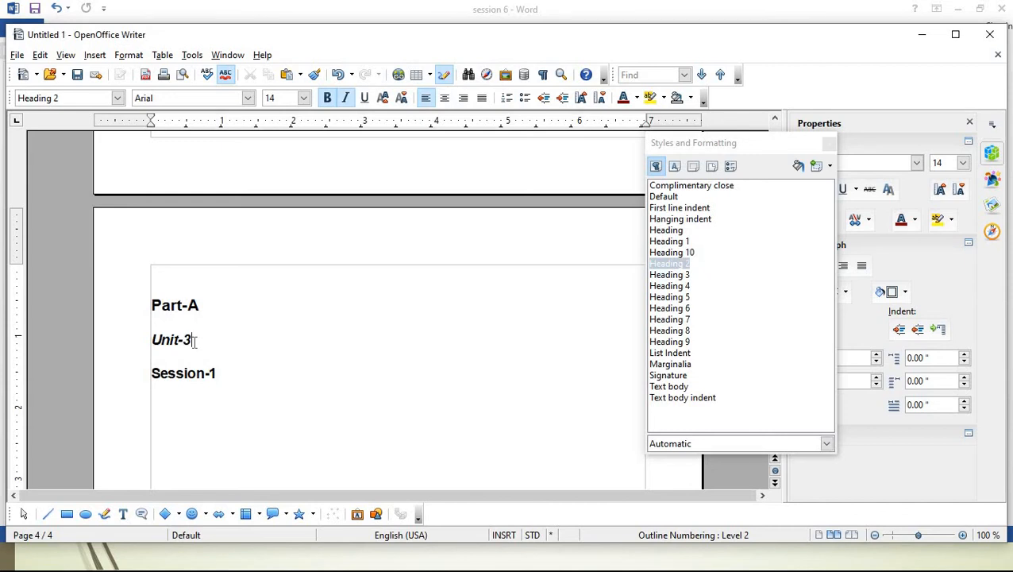
# Review the Part, Unit and Session headings from page 4 back to the Unit-1 section on page 2.
pyautogui.press('Up')
pyautogui.press('Up')
pyautogui.press('Up')
pyautogui.press('Up')
pyautogui.press('Up')
pyautogui.press('Up')
pyautogui.press('Up')
pyautogui.press('Up')
pyautogui.press('Up')
pyautogui.press('Up')
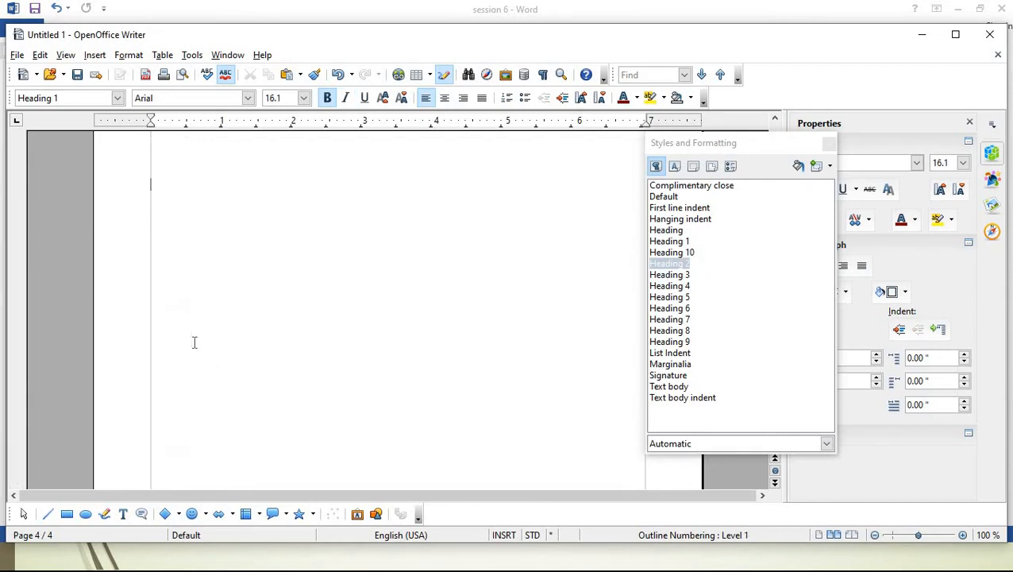
pyautogui.press('Up')
pyautogui.press('Up')
pyautogui.press('Up')
pyautogui.press('Up')
pyautogui.press('Up')
pyautogui.press('Up')
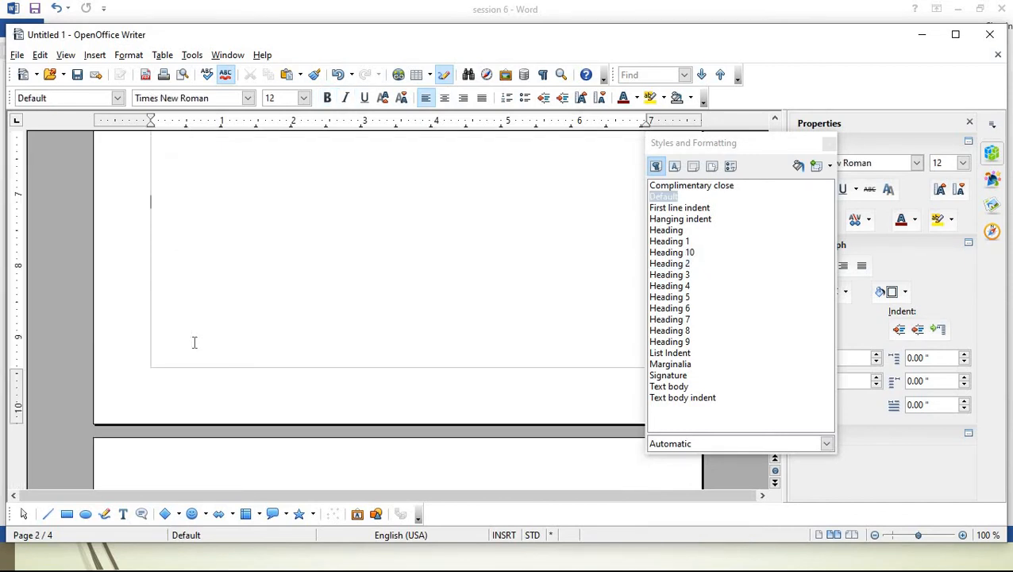
pyautogui.press('Up')
pyautogui.press('Up')
pyautogui.press('Up')
pyautogui.press('Up')
pyautogui.press('Up')
pyautogui.press('Up')
pyautogui.press('Up')
pyautogui.press('Up')
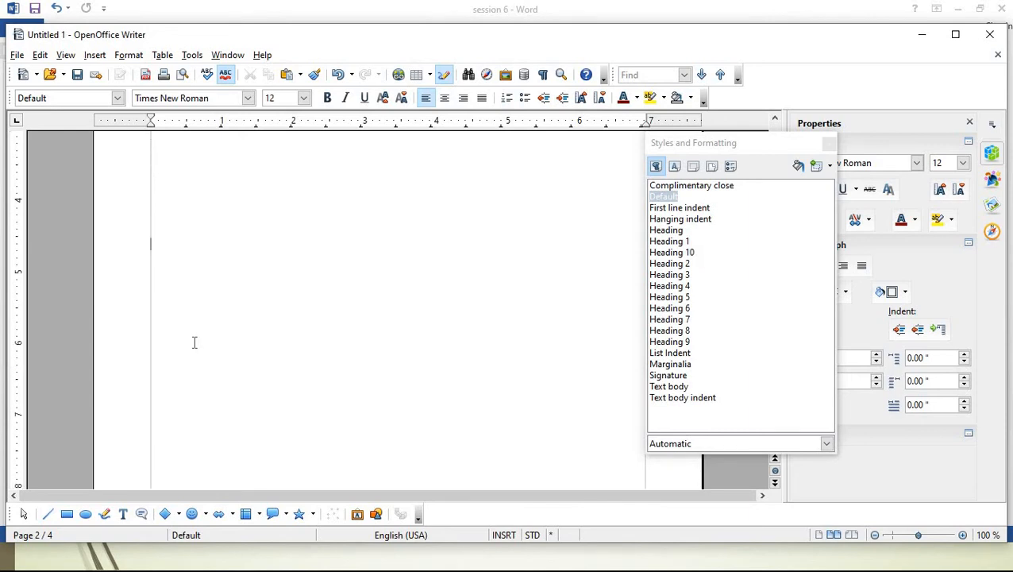
pyautogui.press('Up')
pyautogui.press('Up')
pyautogui.press('Up')
pyautogui.press('Up')
pyautogui.press('Up')
pyautogui.press('Up')
pyautogui.press('Up')
pyautogui.press('Up')
pyautogui.press('Up')
pyautogui.press('Up')
pyautogui.press('Up')
pyautogui.press('Up')
pyautogui.press('Up')
pyautogui.press('Up')
pyautogui.press('Up')
pyautogui.press('Up')
pyautogui.press('Up')
pyautogui.press('Up')
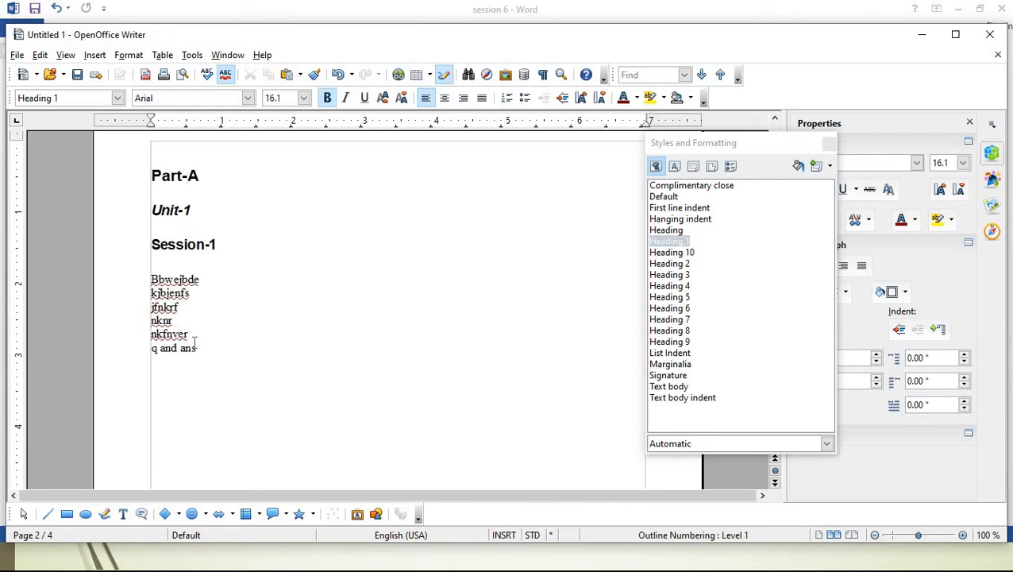
pyautogui.press('Up')
pyautogui.press('Up')
pyautogui.press('Up')
pyautogui.press('Up')
pyautogui.press('Up')
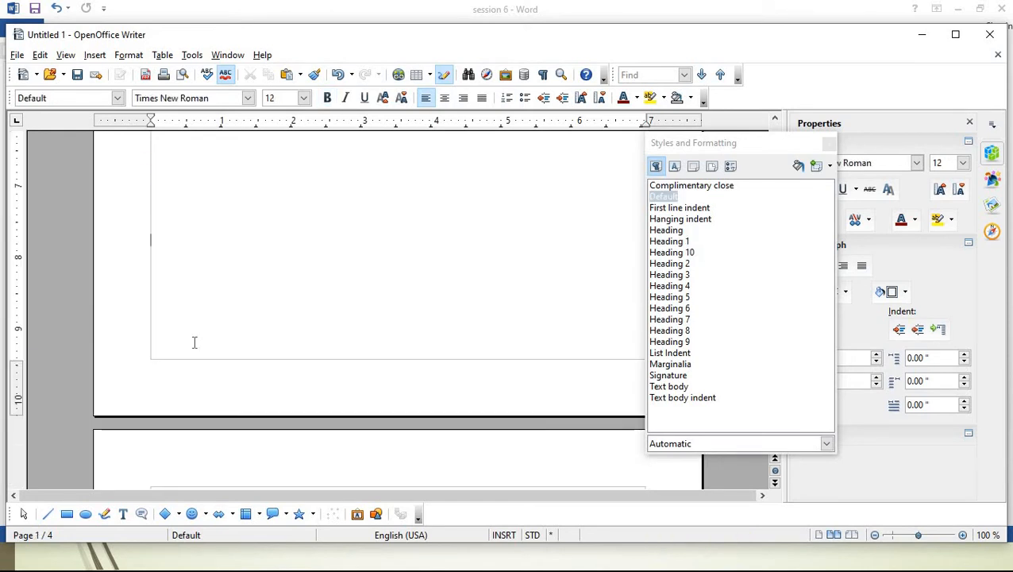
pyautogui.press('Down')
pyautogui.press('Down')
pyautogui.press('Down')
pyautogui.press('Down')
pyautogui.press('Down')
pyautogui.press('Down')
pyautogui.click(200, 292)
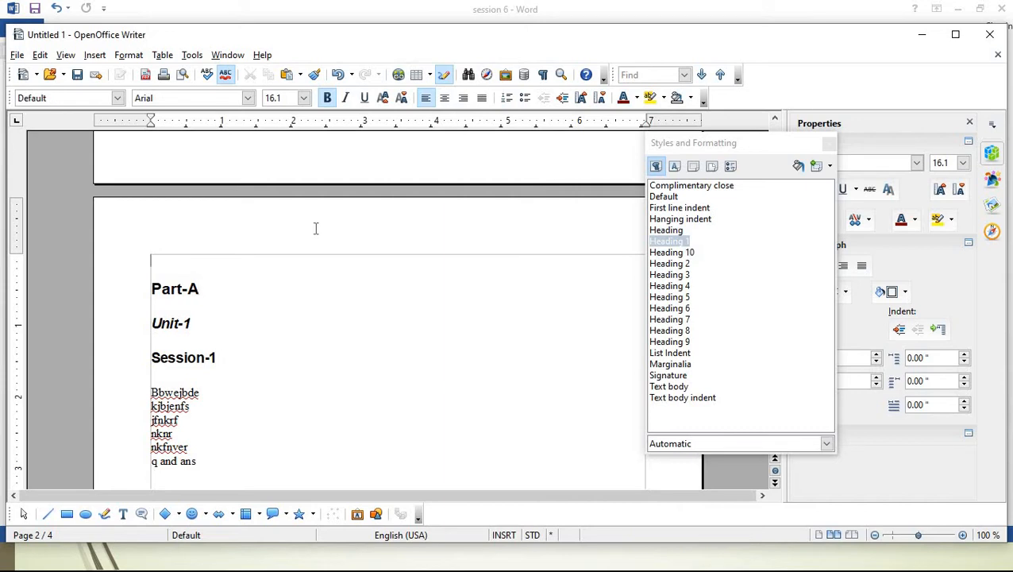
# Start inserting an index or table at the beginning of the empty first page.
pyautogui.press('Up')
pyautogui.press('Up')
pyautogui.press('Up')
pyautogui.press('Up')
pyautogui.press('Up')
pyautogui.press('Up')
pyautogui.press('Up')
pyautogui.press('Up')
pyautogui.press('Up')
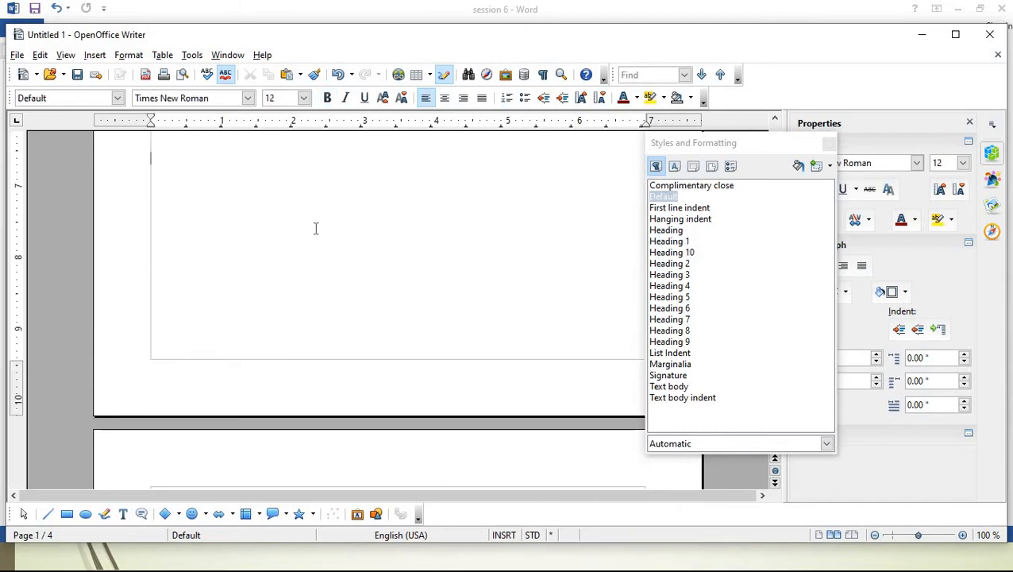
pyautogui.press('Up')
pyautogui.press('Up')
pyautogui.press('Up')
pyautogui.press('Up')
pyautogui.press('Up')
pyautogui.press('Up')
pyautogui.press('Up')
pyautogui.press('Up')
pyautogui.press('Up')
pyautogui.press('Up')
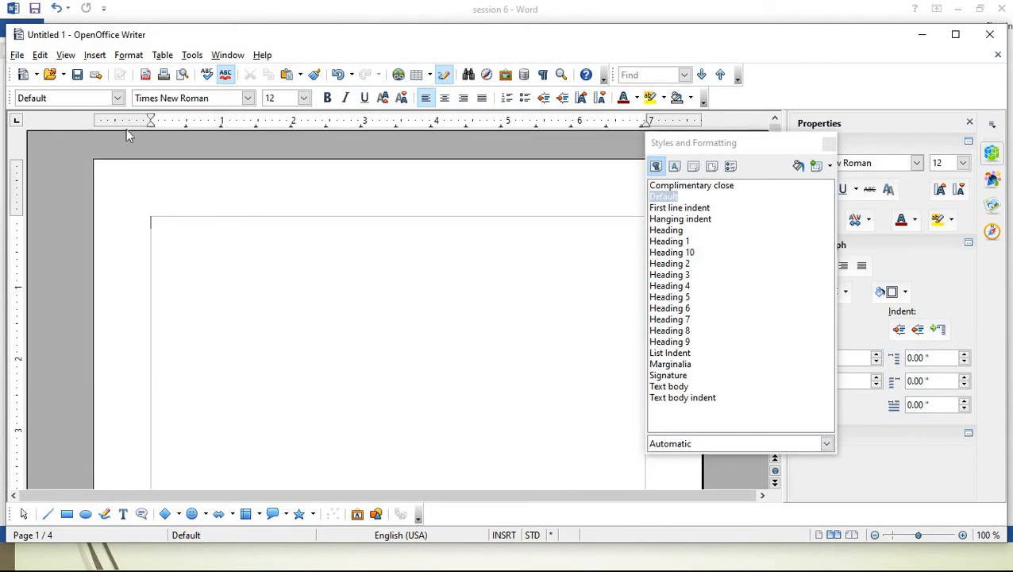
pyautogui.click(95, 56)
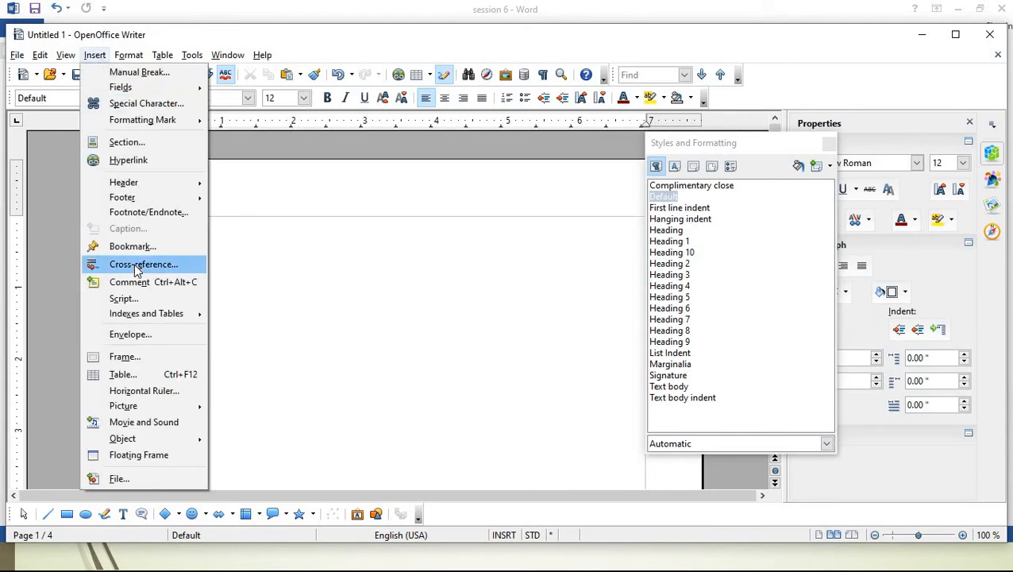
pyautogui.moveTo(162, 317)
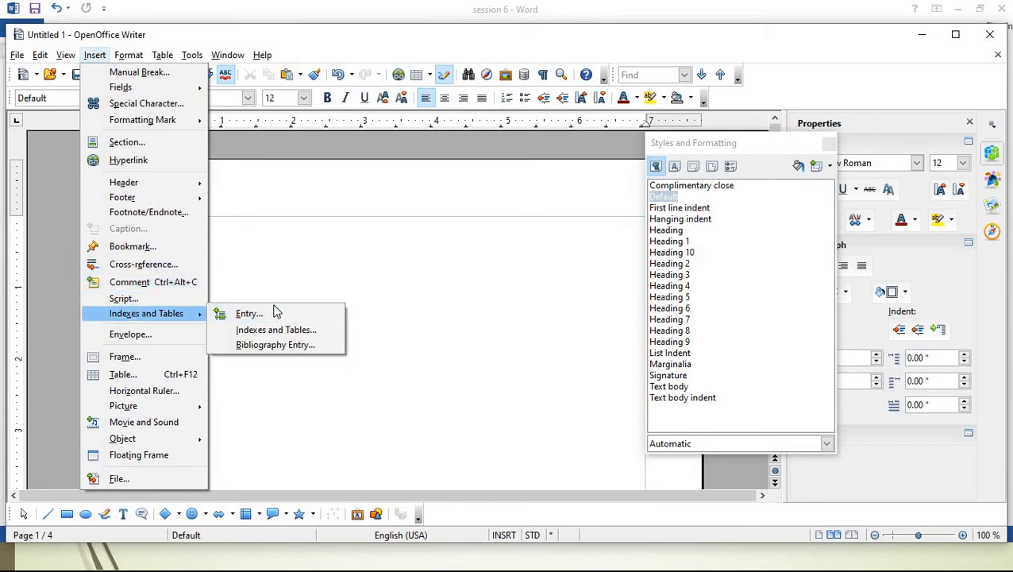
pyautogui.click(270, 337)
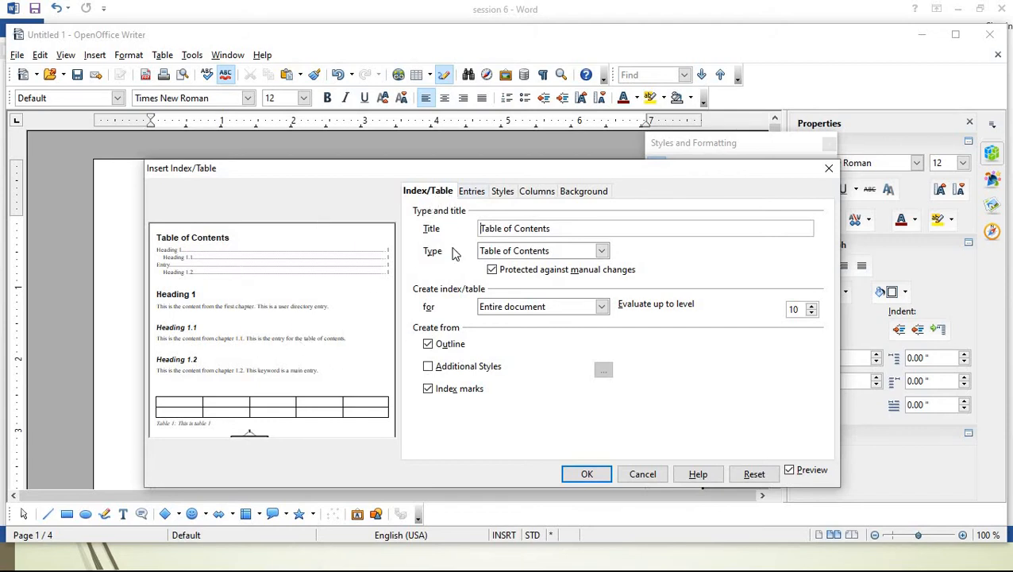
# Set the title of the table of contents to Information Technology.
pyautogui.moveTo(578, 228); pyautogui.dragTo(407, 249)
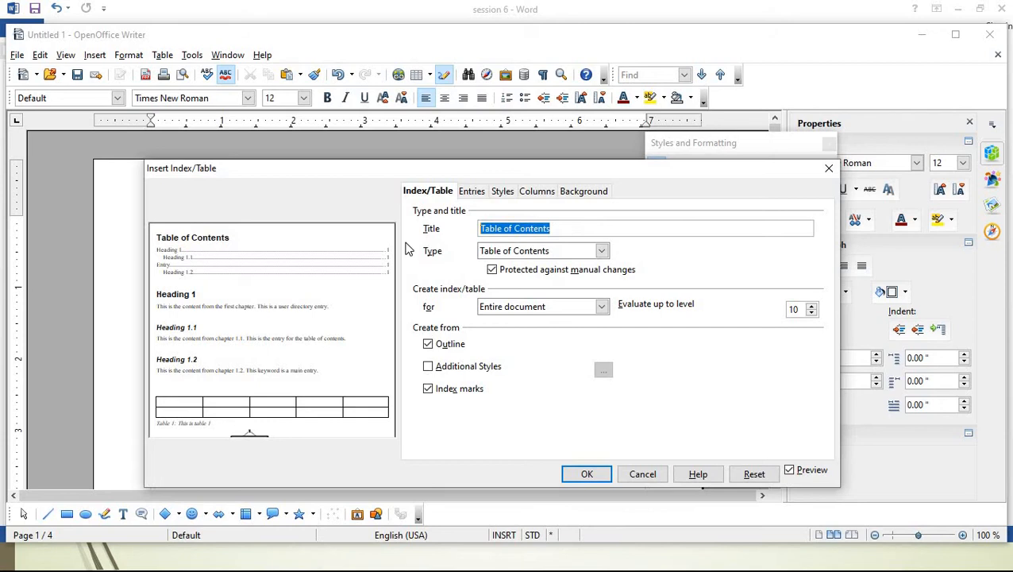
pyautogui.write('In')
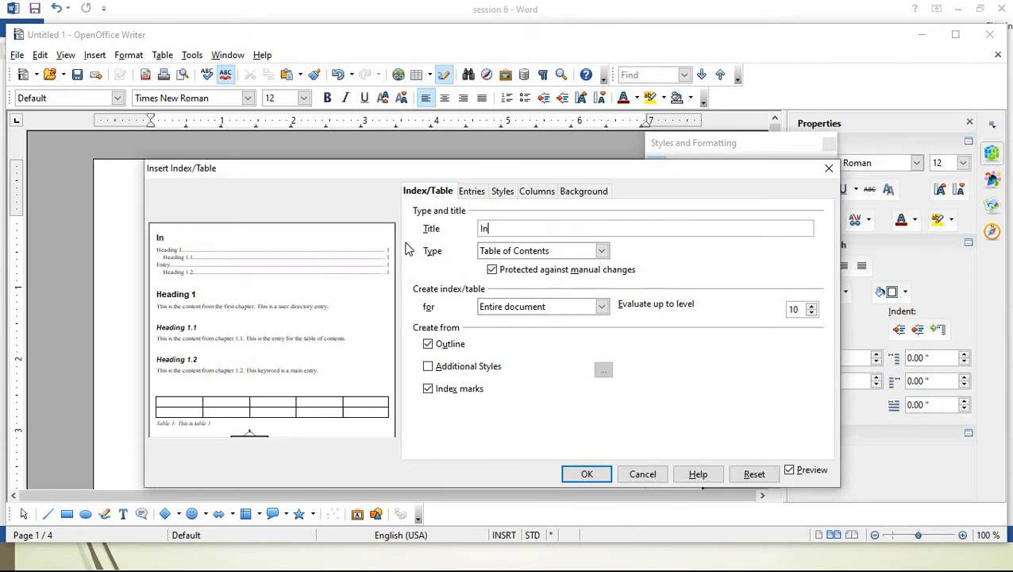
pyautogui.write('formation Techn')
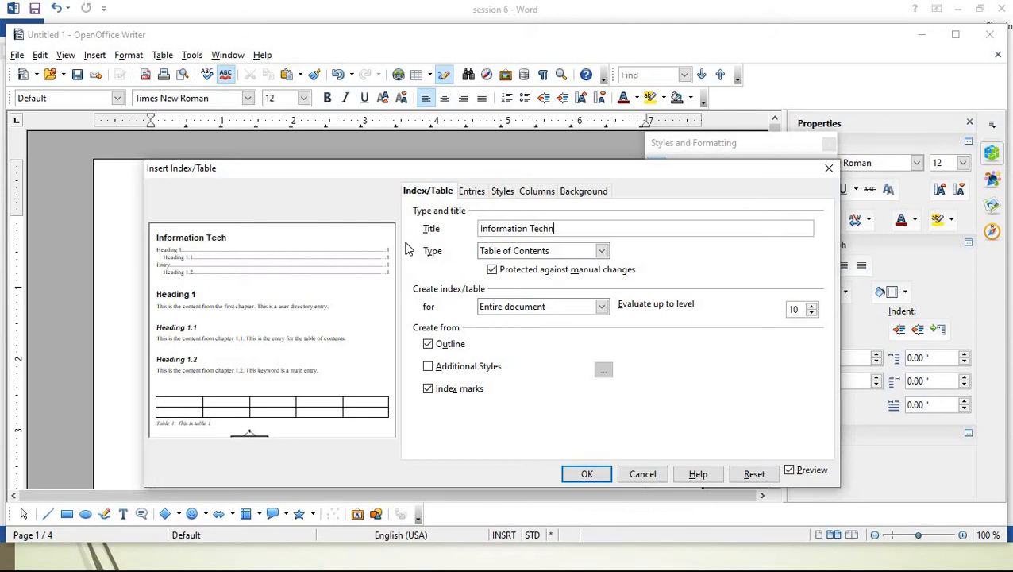
pyautogui.write('ology')
pyautogui.click(430, 369)
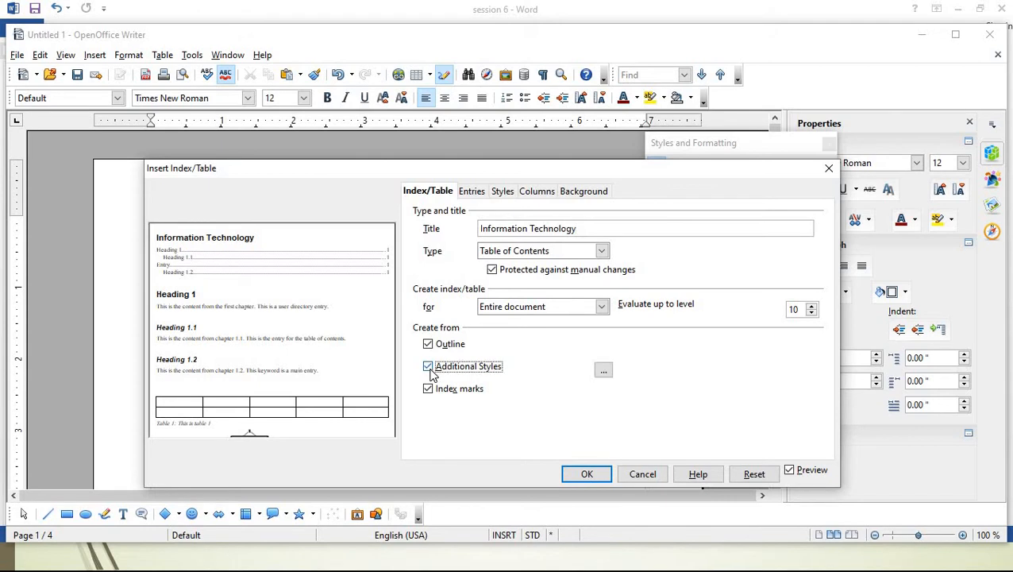
pyautogui.click(603, 371)
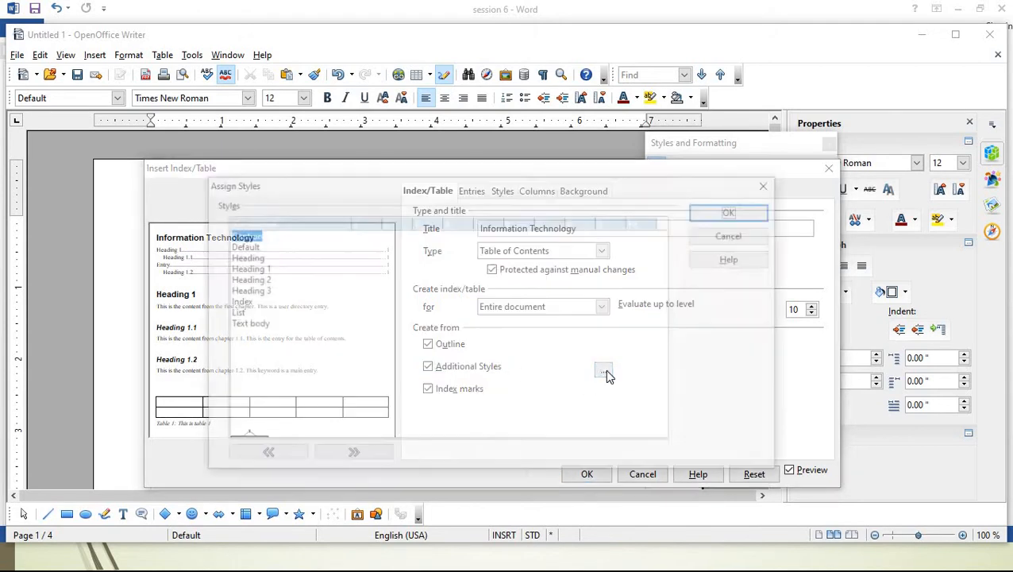
pyautogui.click(246, 304)
pyautogui.click(233, 313)
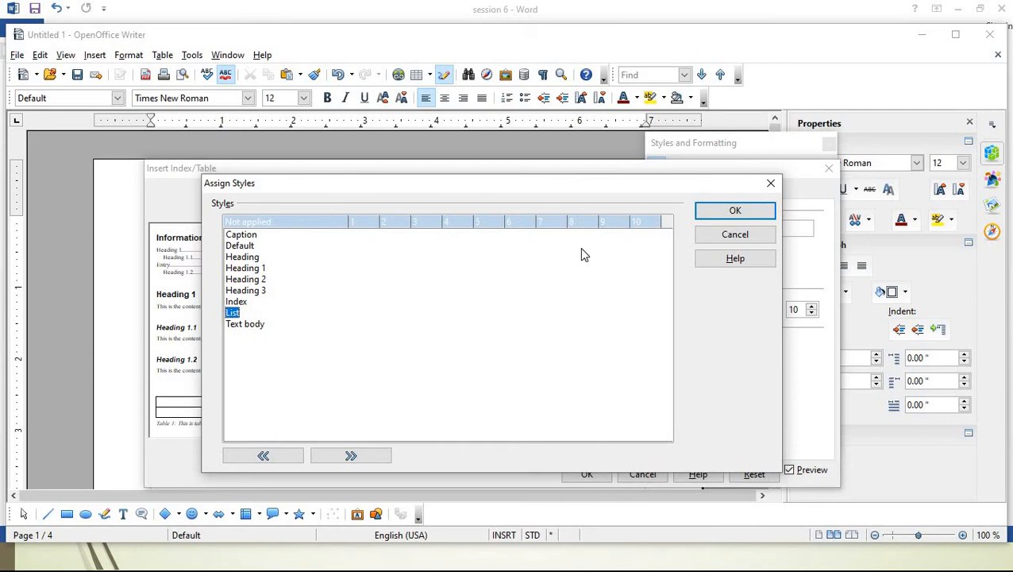
pyautogui.click(768, 185)
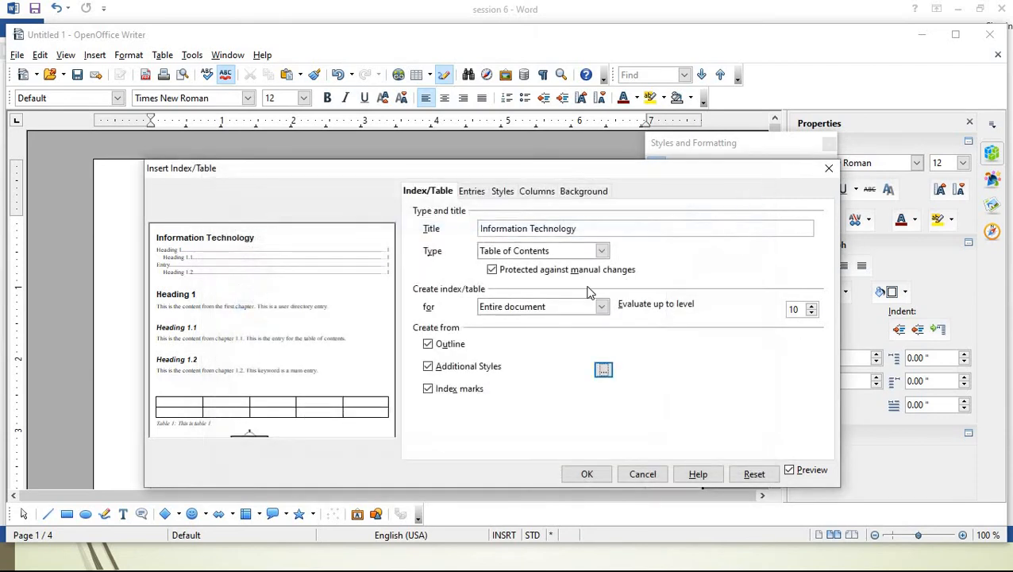
pyautogui.click(433, 367)
# Insert the configured table of contents on page 1 and dock the Styles and Formatting window in the sidebar.
pyautogui.click(584, 474)
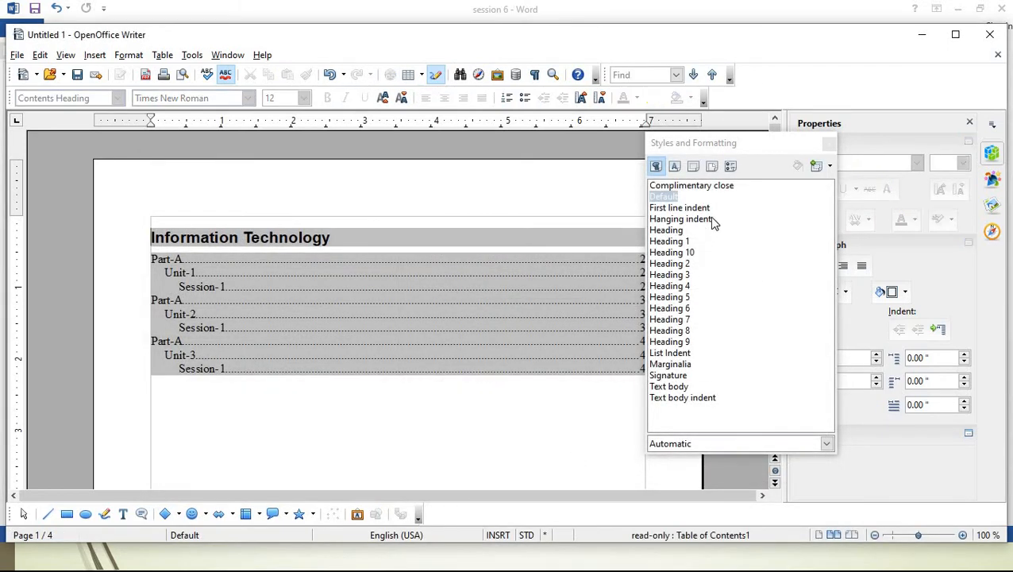
pyautogui.moveTo(780, 146); pyautogui.dragTo(950, 169)
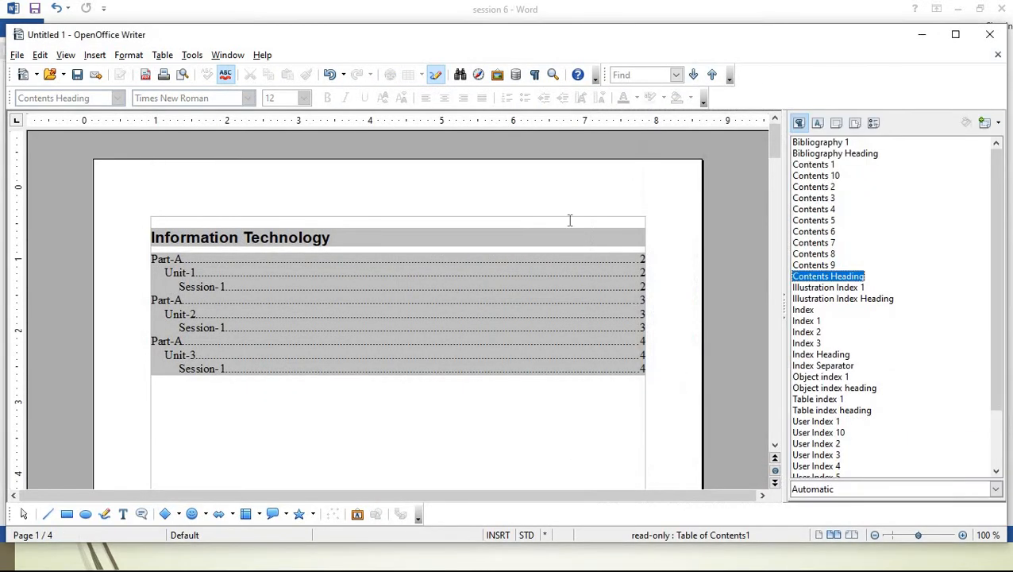
pyautogui.click(405, 390)
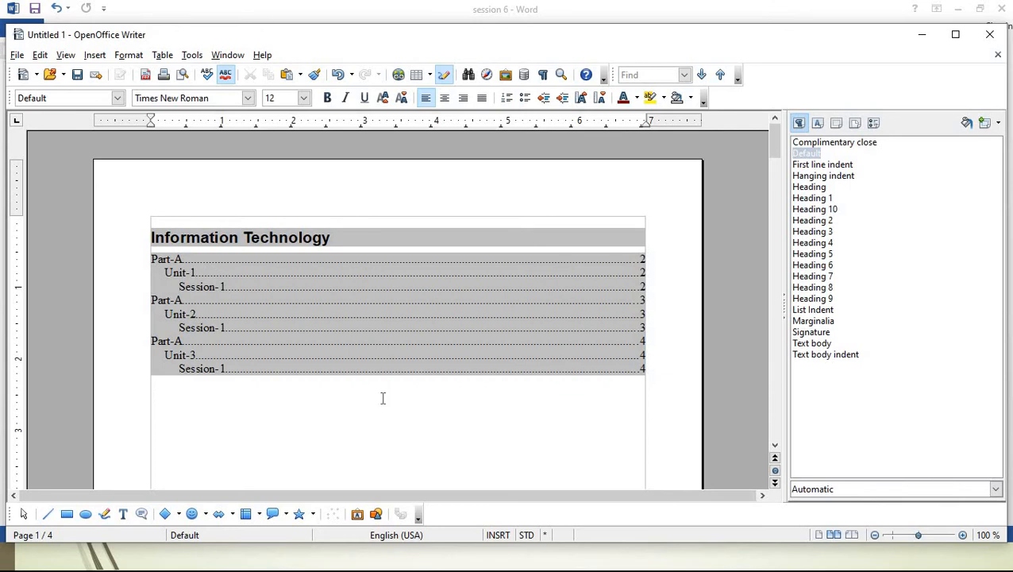
# Insert blank lines before the Part-A heading of Unit-1 until that section starts on page 4.
pyautogui.press('pagedown')
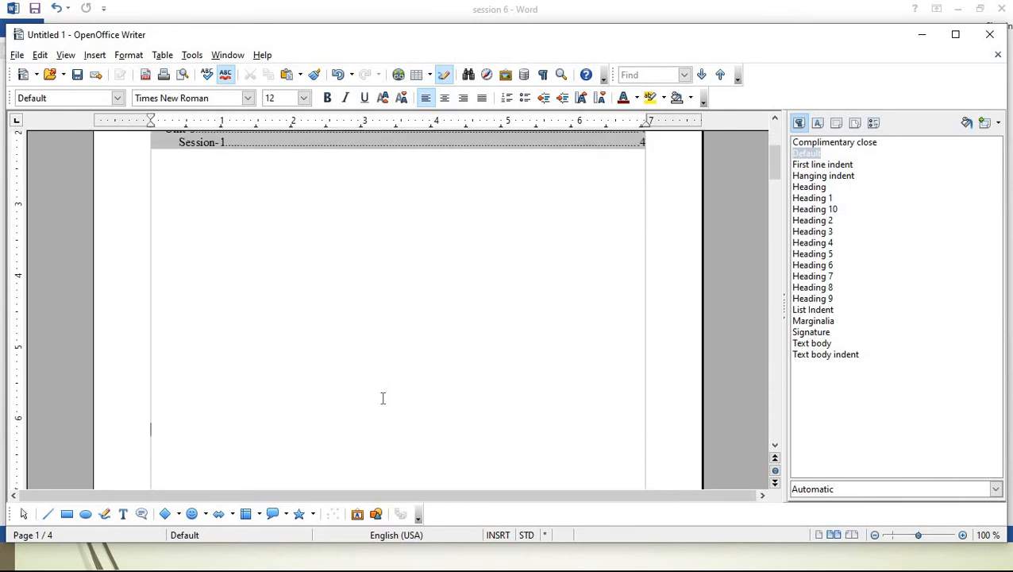
pyautogui.press('pagedown')
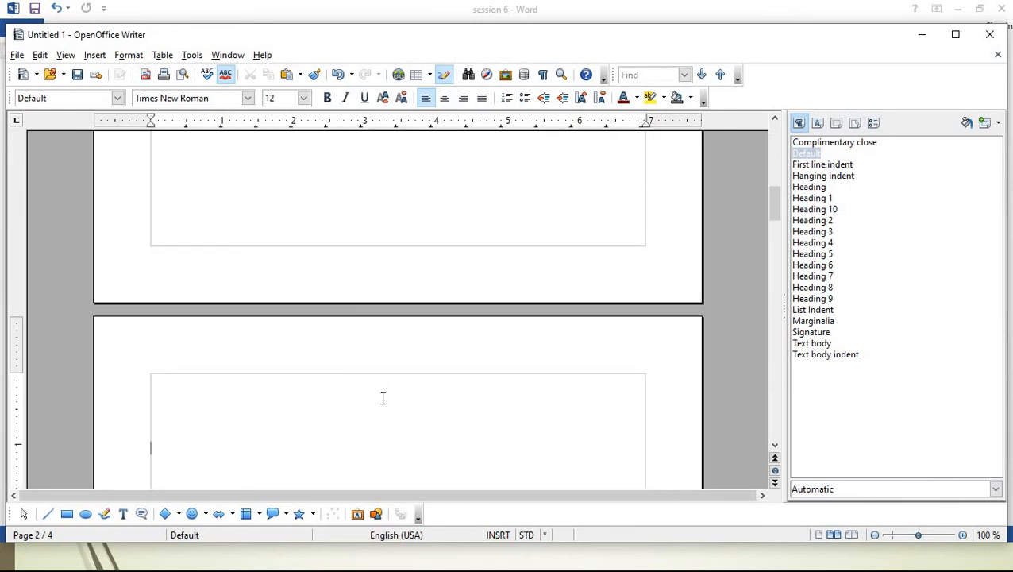
pyautogui.press('pagedown')
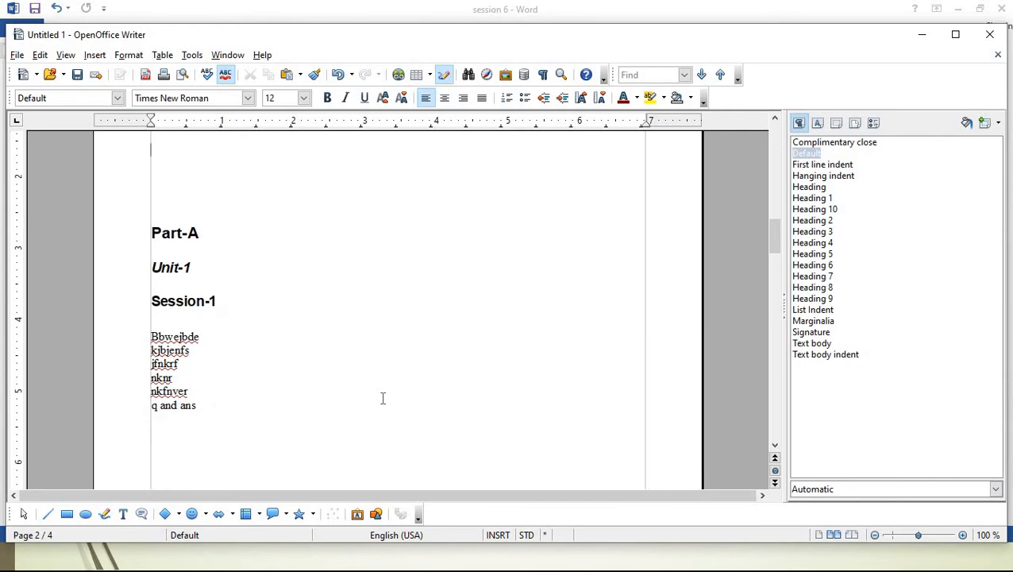
pyautogui.press('Up')
pyautogui.press('Up')
pyautogui.press('Up')
pyautogui.press('Up')
pyautogui.press('Up')
pyautogui.press('Down')
pyautogui.press('Down')
pyautogui.press('Down')
pyautogui.press('Down')
pyautogui.press('Down')
pyautogui.press('Down')
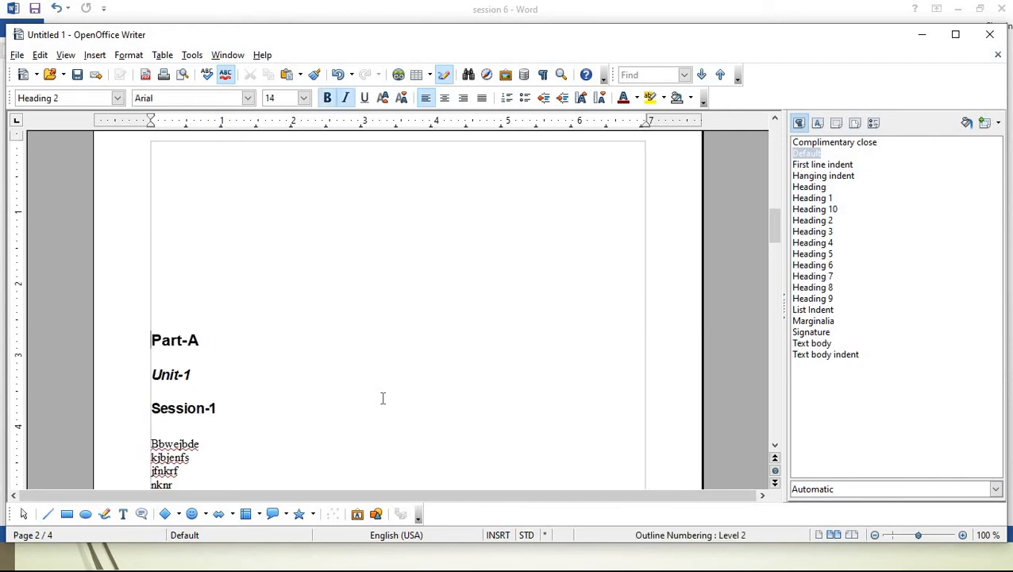
pyautogui.press('Up')
pyautogui.press('Return')
pyautogui.press('Return')
pyautogui.press('Return')
pyautogui.press('Return')
pyautogui.press('Return')
pyautogui.press('Return')
pyautogui.press('Return')
pyautogui.press('Return')
pyautogui.press('Return')
pyautogui.press('Return')
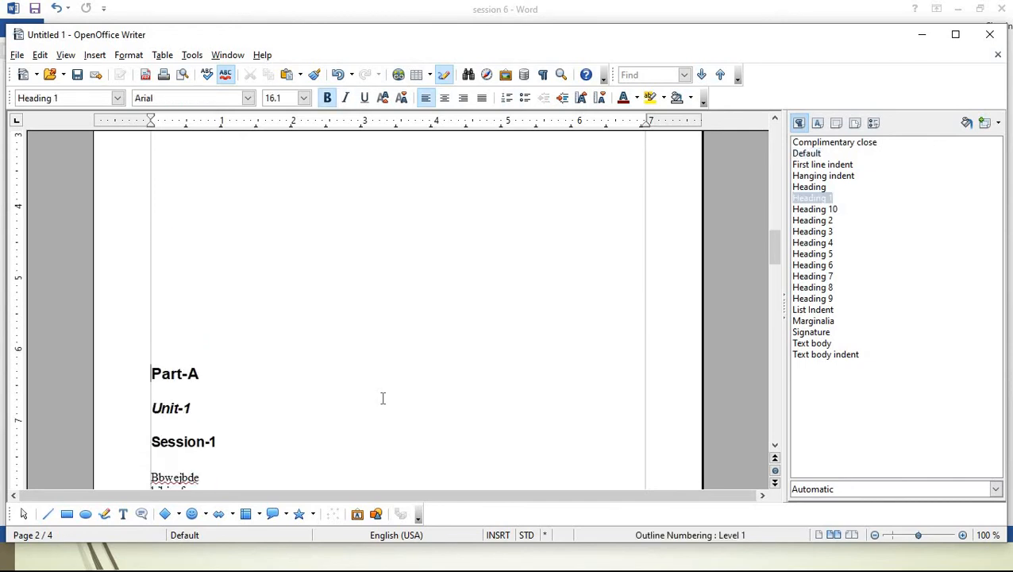
pyautogui.press('Return')
pyautogui.press('Return')
pyautogui.press('Return')
pyautogui.press('Return')
pyautogui.press('Return')
pyautogui.press('Return')
pyautogui.press('Return')
pyautogui.press('Return')
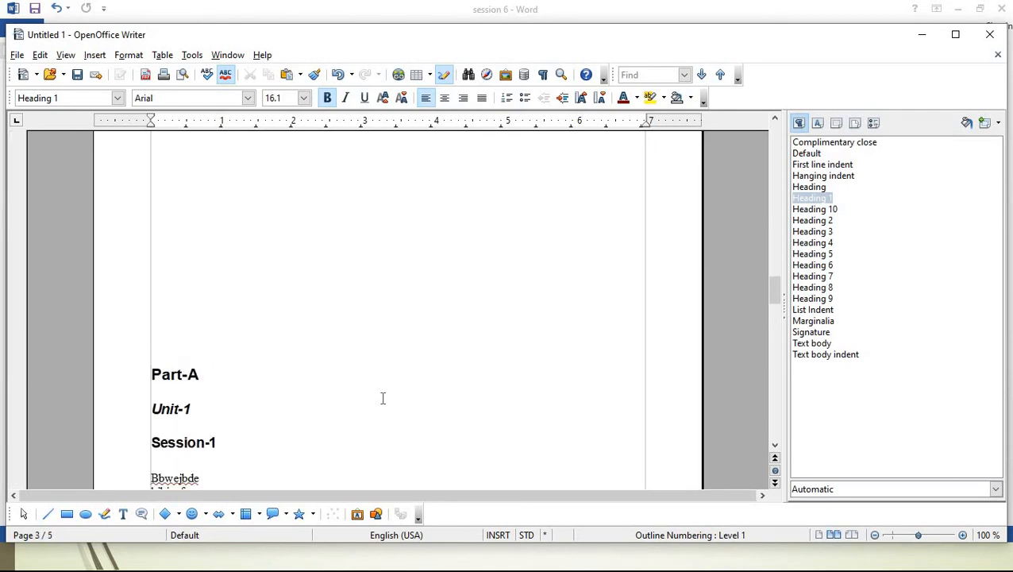
pyautogui.press('Return')
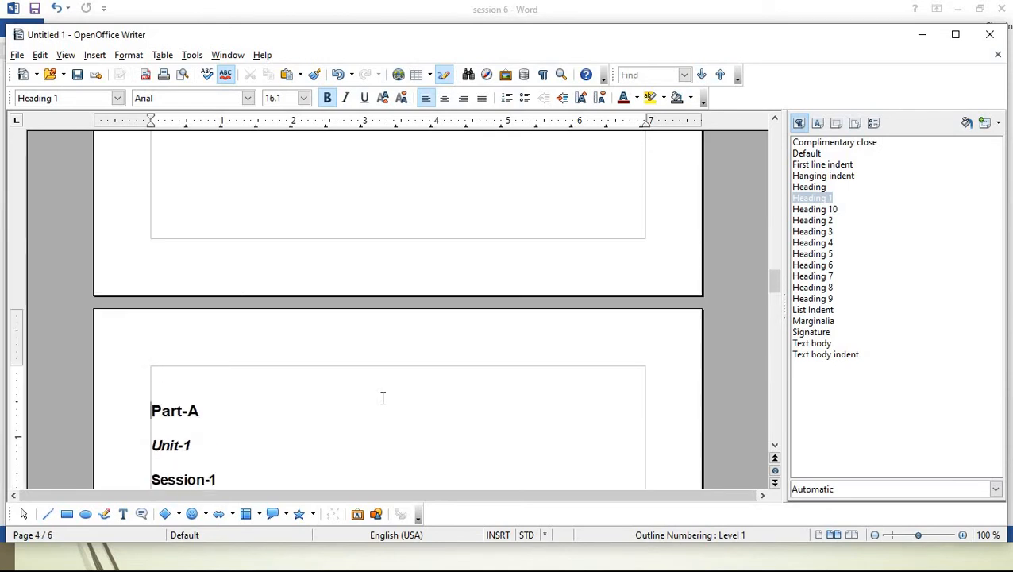
# Go through the document from the Unit-1 section to the Unit-3 section to check which page each one starts on.
pyautogui.press('Down')
pyautogui.press('Down')
pyautogui.press('Down')
pyautogui.press('Down')
pyautogui.press('Down')
pyautogui.press('Down')
pyautogui.press('Down')
pyautogui.press('Down')
pyautogui.press('Down')
pyautogui.press('Down')
pyautogui.press('Down')
pyautogui.press('Down')
pyautogui.press('Down')
pyautogui.press('Down')
pyautogui.press('Down')
pyautogui.press('Down')
pyautogui.press('Down')
pyautogui.press('Down')
pyautogui.press('Down')
pyautogui.press('Down')
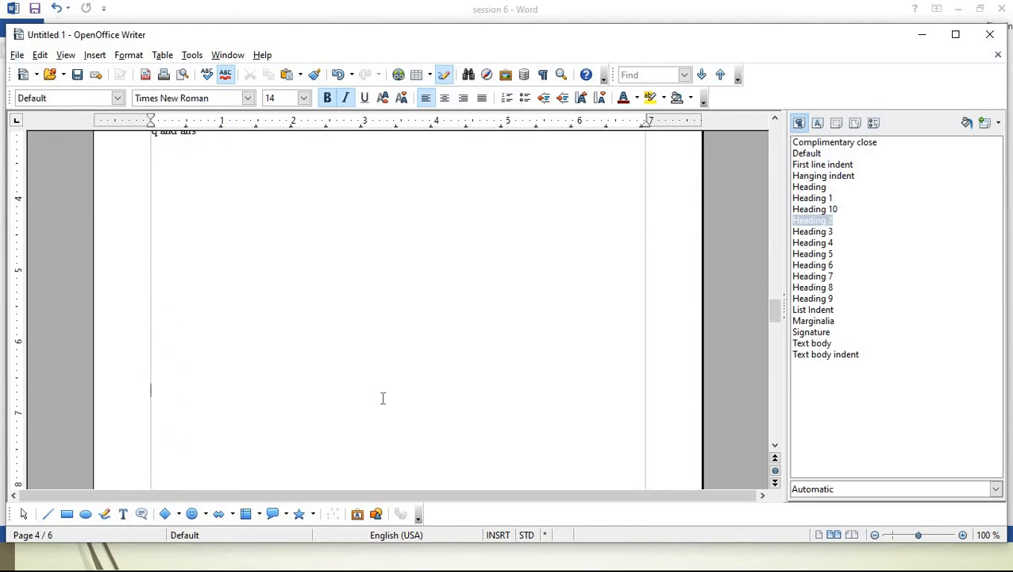
pyautogui.press('Down')
pyautogui.press('Down')
pyautogui.press('Down')
pyautogui.press('Down')
pyautogui.press('Down')
pyautogui.press('Down')
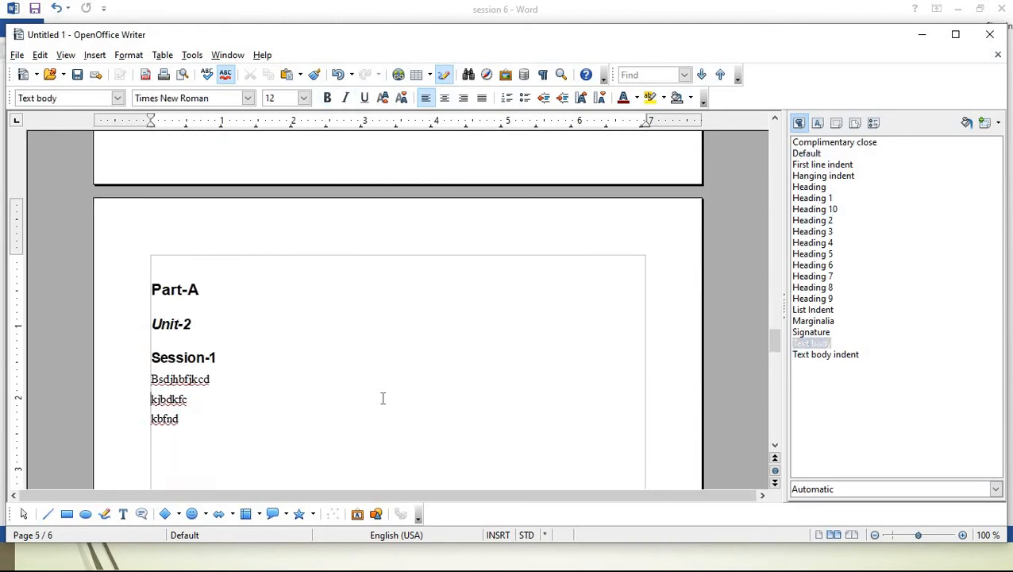
pyautogui.press('Down')
pyautogui.press('Down')
pyautogui.press('Down')
pyautogui.press('Down')
pyautogui.press('Down')
pyautogui.press('Down')
pyautogui.press('Down')
pyautogui.press('Down')
pyautogui.press('Down')
pyautogui.press('Down')
pyautogui.press('Down')
pyautogui.press('Down')
pyautogui.press('Down')
pyautogui.press('Down')
pyautogui.press('Down')
pyautogui.press('Down')
pyautogui.press('Down')
pyautogui.press('Down')
pyautogui.press('Down')
pyautogui.press('Down')
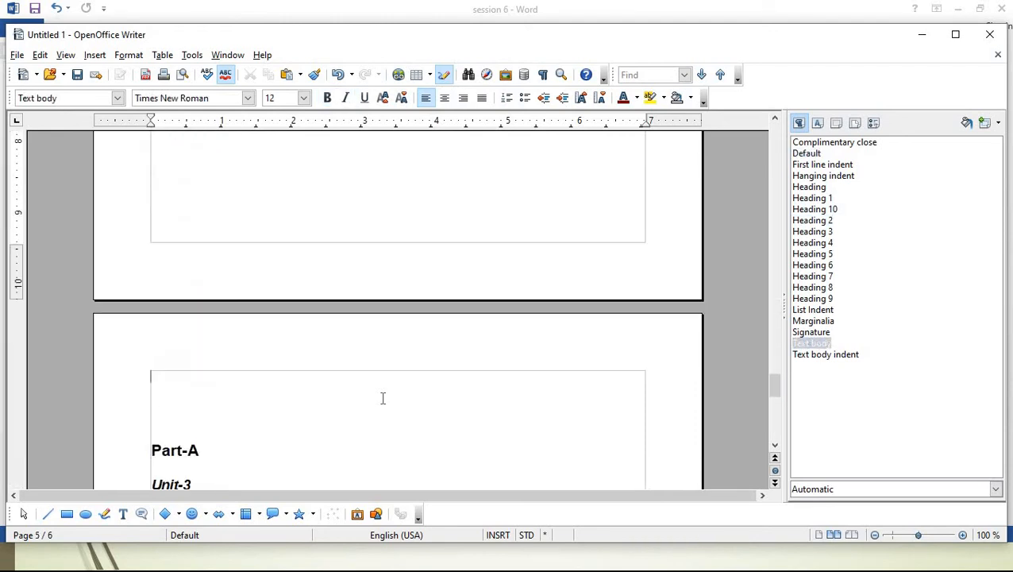
# Go back up past the Unit-2 section and place the cursor in the Part-A heading above Unit-1.
pyautogui.press('Up')
pyautogui.press('Up')
pyautogui.press('Up')
pyautogui.press('Up')
pyautogui.press('Up')
pyautogui.press('Up')
pyautogui.press('Up')
pyautogui.press('Up')
pyautogui.press('Up')
pyautogui.press('Up')
pyautogui.press('Up')
pyautogui.press('Up')
pyautogui.press('Up')
pyautogui.press('Up')
pyautogui.press('Up')
pyautogui.press('Up')
pyautogui.press('Up')
pyautogui.press('Up')
pyautogui.press('Up')
pyautogui.press('Up')
pyautogui.press('Up')
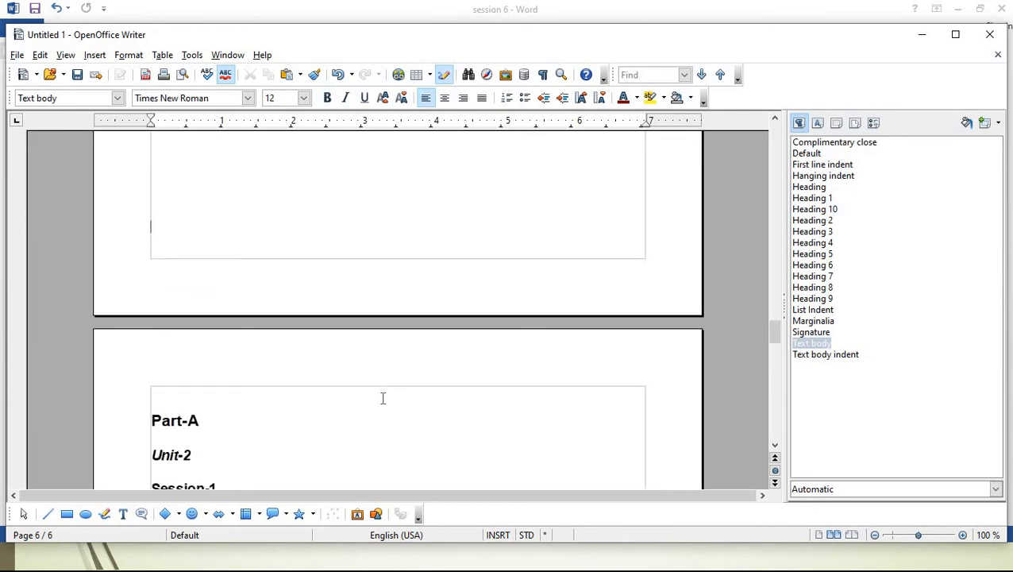
pyautogui.press('Up')
pyautogui.press('Up')
pyautogui.press('Up')
pyautogui.press('Up')
pyautogui.press('Up')
pyautogui.press('Up')
pyautogui.press('Up')
pyautogui.press('Up')
pyautogui.press('Up')
pyautogui.press('Up')
pyautogui.press('Up')
pyautogui.press('Up')
pyautogui.press('Up')
pyautogui.press('Up')
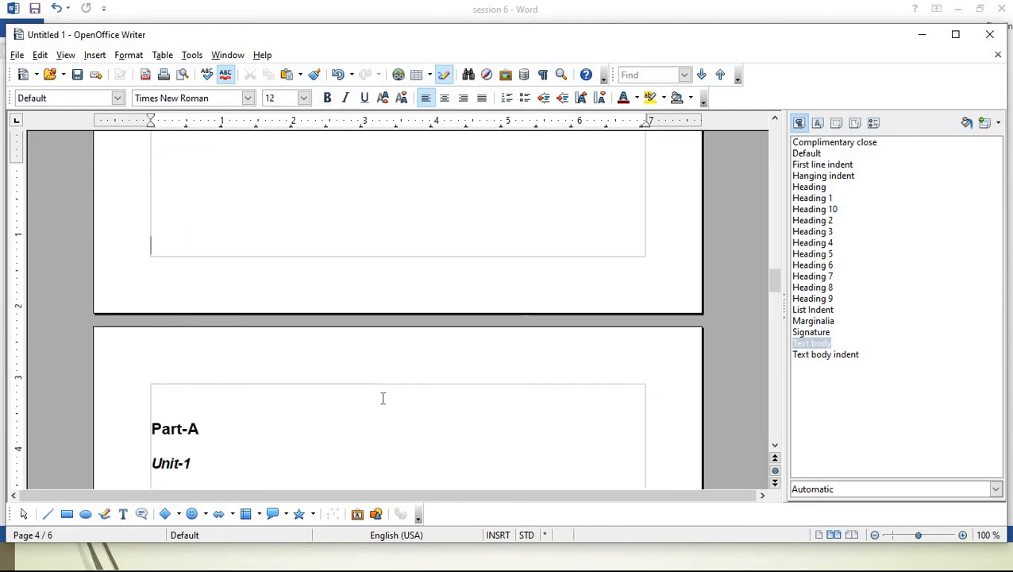
pyautogui.scroll(-3, 383, 398)
pyautogui.click(412, 415)
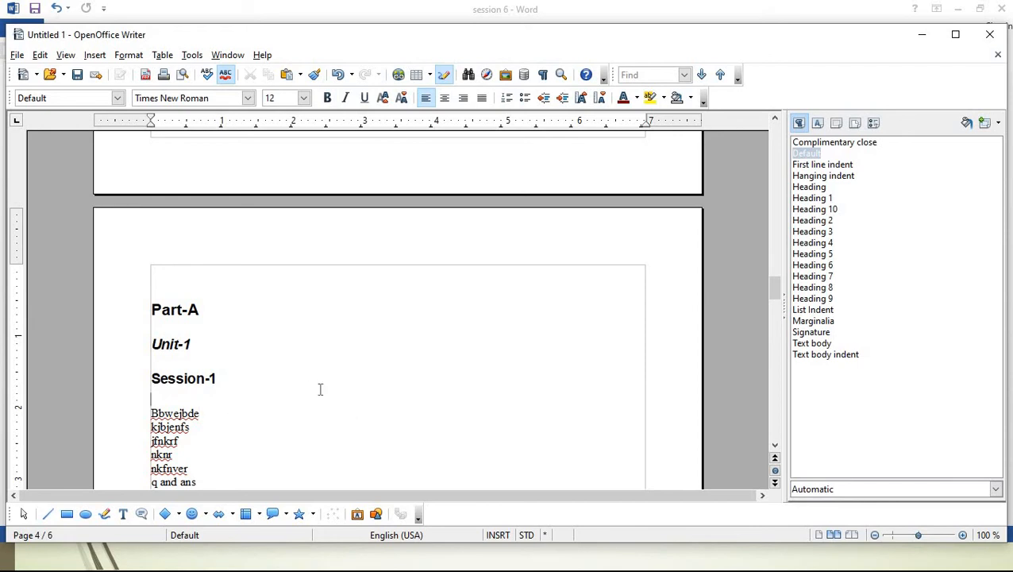
pyautogui.click(334, 314)
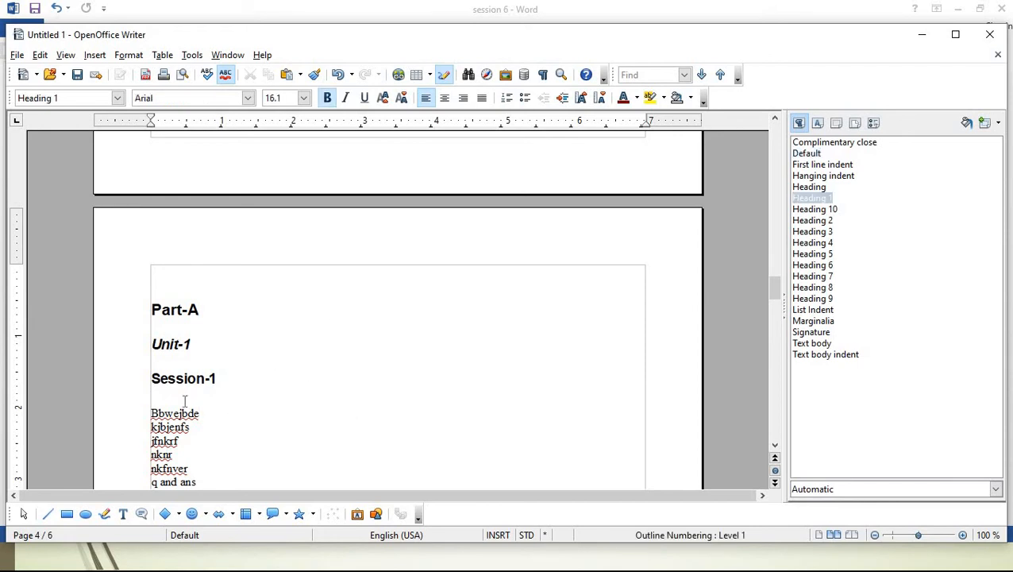
# Review the empty pages before the Unit-1 section and return to its Part-A heading to check its new page.
pyautogui.press('Up')
pyautogui.press('Up')
pyautogui.press('Up')
pyautogui.press('Up')
pyautogui.press('Up')
pyautogui.press('Up')
pyautogui.press('Up')
pyautogui.press('Up')
pyautogui.press('Up')
pyautogui.press('Up')
pyautogui.press('Up')
pyautogui.press('Up')
pyautogui.press('Up')
pyautogui.press('Up')
pyautogui.press('Up')
pyautogui.press('Up')
pyautogui.press('Up')
pyautogui.press('Up')
pyautogui.press('Up')
pyautogui.press('Up')
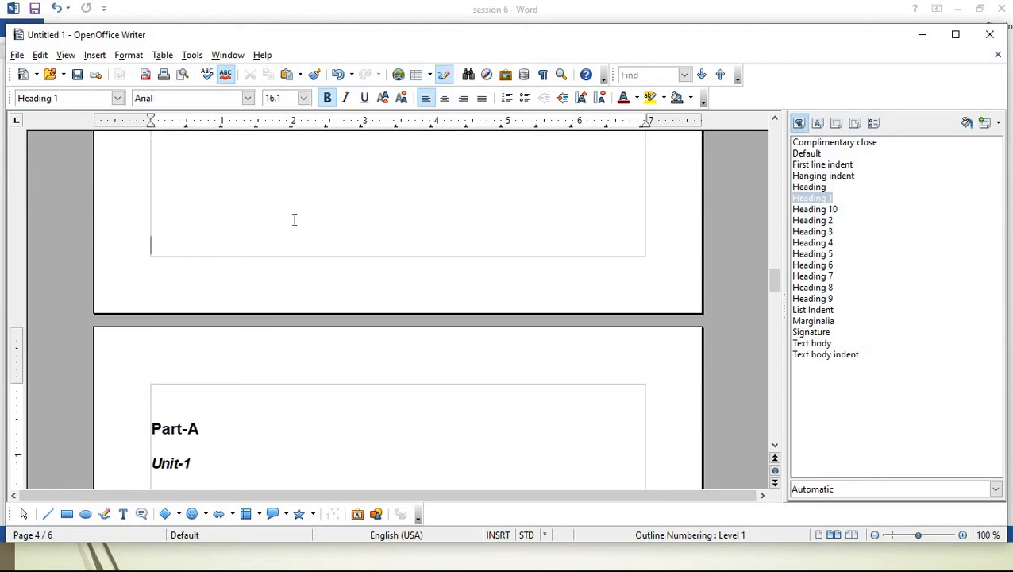
pyautogui.press('Down')
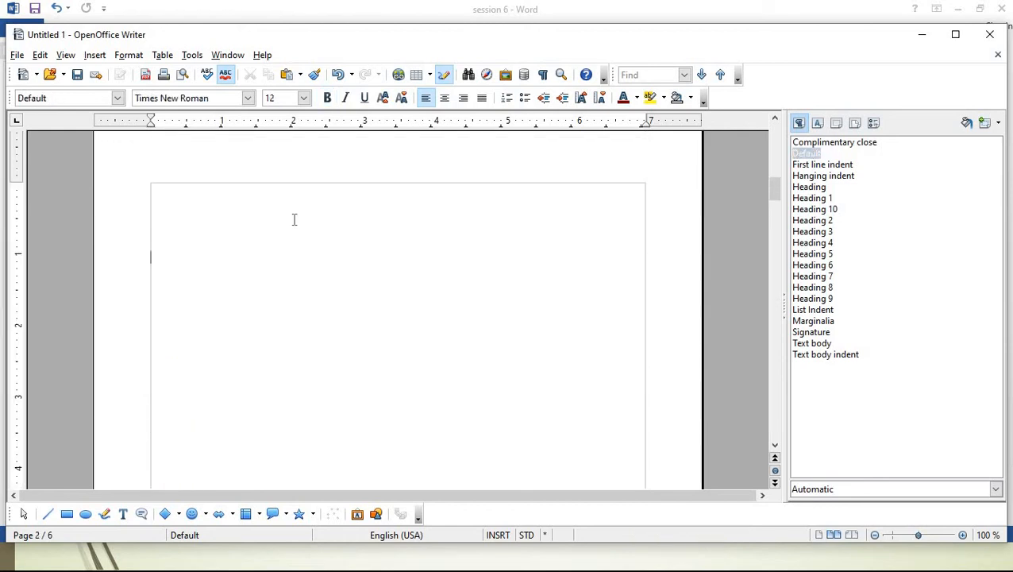
pyautogui.scroll(-2, 294, 219)
pyautogui.press('Down')
pyautogui.press('Down')
pyautogui.press('Down')
pyautogui.press('Down')
pyautogui.press('Down')
pyautogui.press('Down')
pyautogui.press('Down')
pyautogui.press('Down')
pyautogui.press('Down')
pyautogui.press('Down')
pyautogui.press('Down')
pyautogui.press('Down')
pyautogui.press('Down')
pyautogui.press('Down')
pyautogui.press('Down')
pyautogui.press('Down')
pyautogui.press('Down')
pyautogui.press('Down')
pyautogui.press('Down')
pyautogui.press('Down')
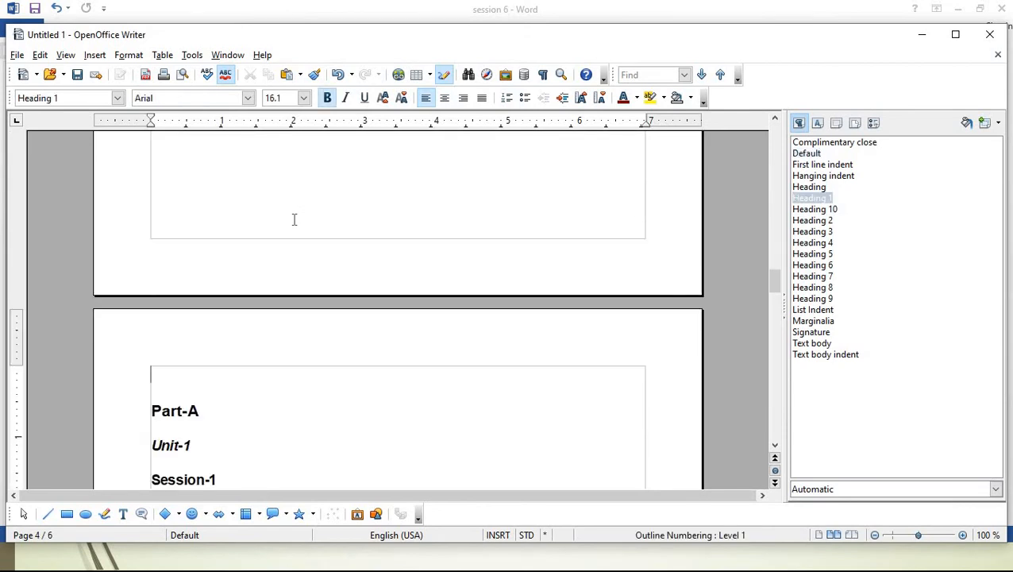
pyautogui.press('Down')
pyautogui.press('Down')
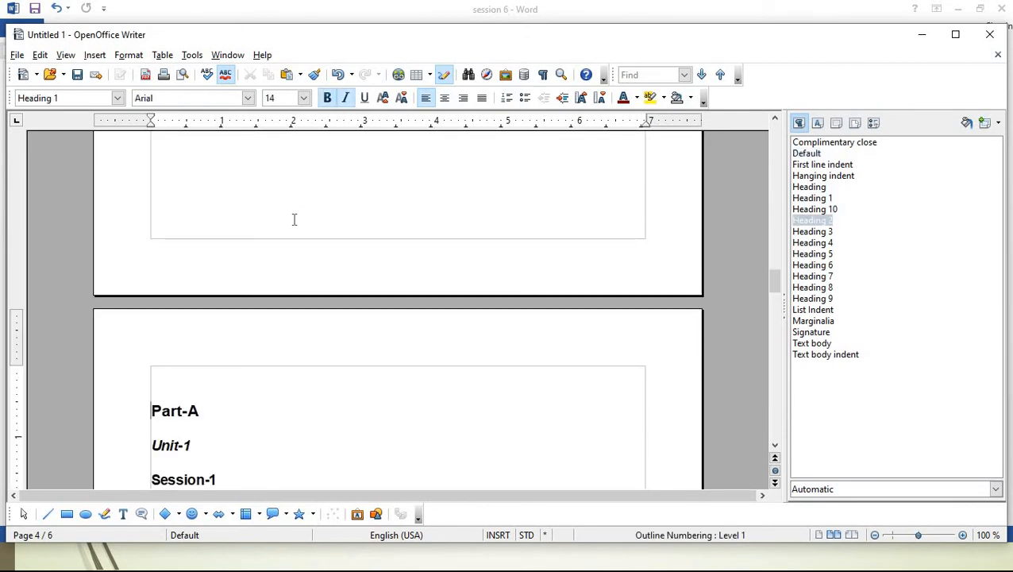
# Return to the Information Technology table of contents on page 1 to compare its page numbers with the shifted headings.
pyautogui.press('Up')
pyautogui.press('Up')
pyautogui.press('Up')
pyautogui.press('Up')
pyautogui.press('Up')
pyautogui.press('Up')
pyautogui.press('Up')
pyautogui.press('Up')
pyautogui.press('Up')
pyautogui.press('Up')
pyautogui.press('Up')
pyautogui.press('Up')
pyautogui.press('Up')
pyautogui.press('Up')
pyautogui.press('Up')
pyautogui.press('Up')
pyautogui.press('Up')
pyautogui.press('Up')
pyautogui.press('Up')
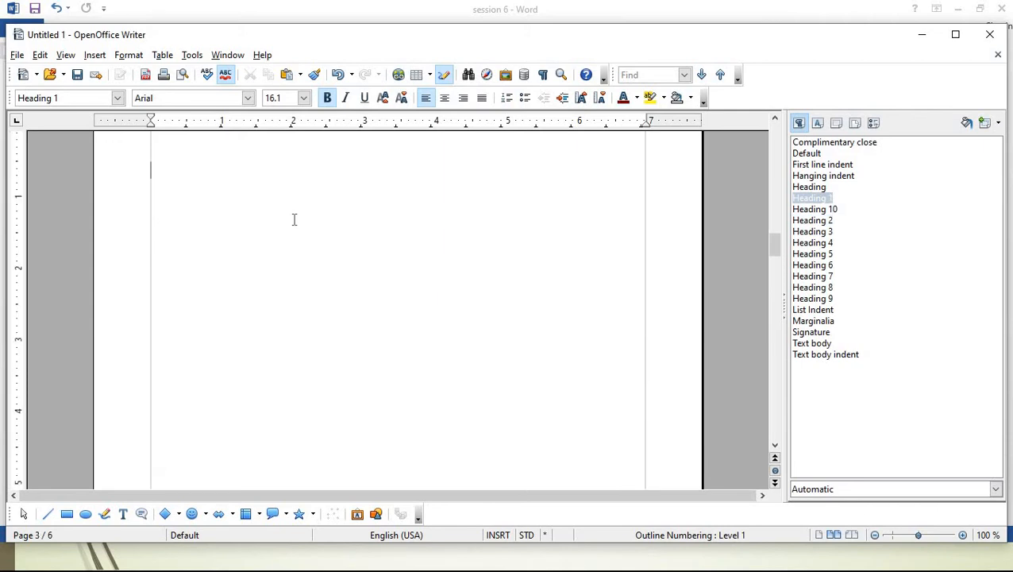
pyautogui.press('Up')
pyautogui.press('Up')
pyautogui.press('Up')
pyautogui.press('Up')
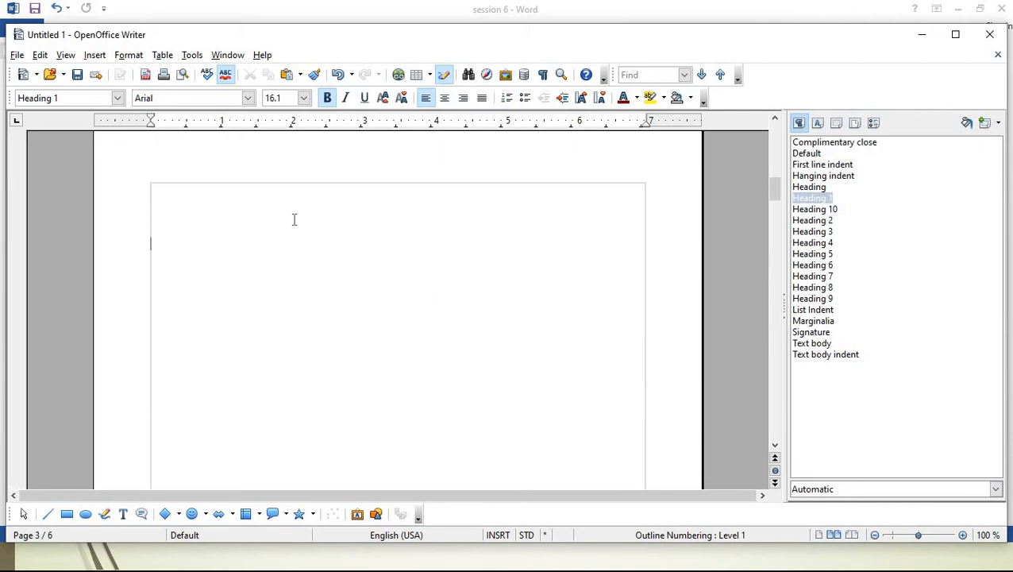
pyautogui.press('Up')
pyautogui.press('Up')
pyautogui.press('Up')
pyautogui.press('Up')
pyautogui.press('Up')
pyautogui.press('Up')
pyautogui.press('Up')
pyautogui.press('Up')
pyautogui.press('Up')
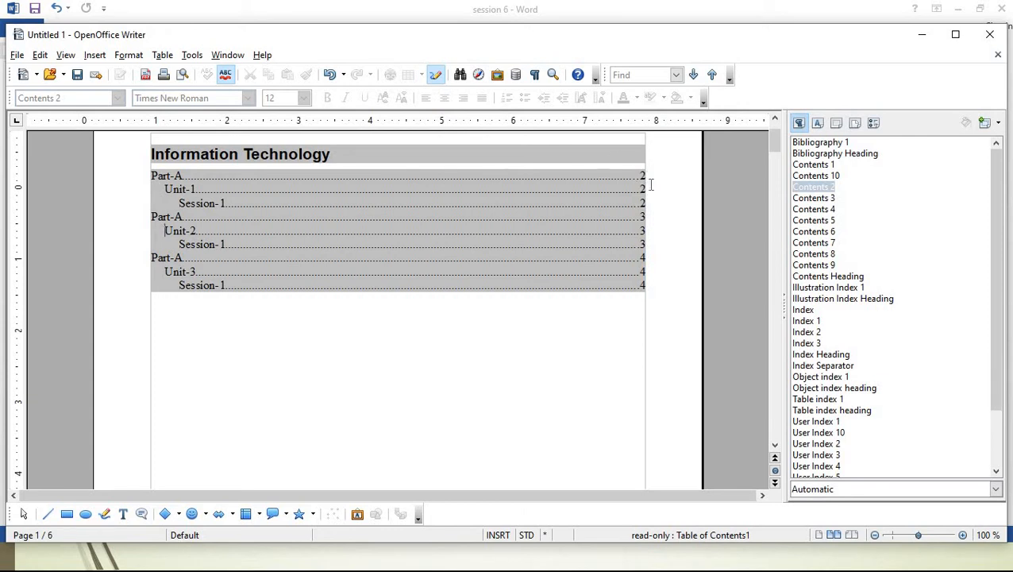
# Update the Information Technology table of contents so its page numbers match the shifted headings.
pyautogui.rightClick(481, 193)
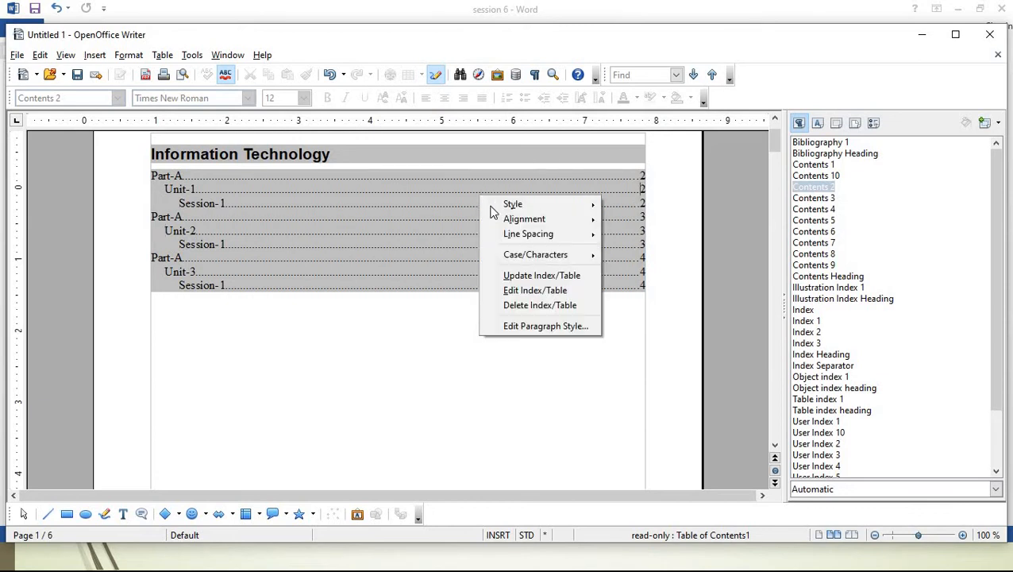
pyautogui.click(527, 275)
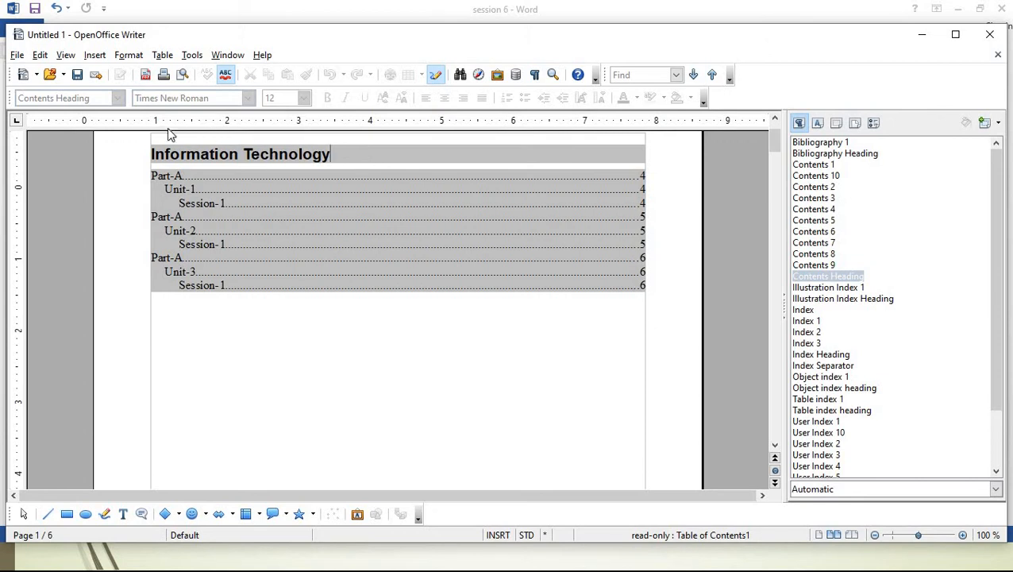
# Edit the Information Technology table of contents and turn off its protection against manual changes.
pyautogui.rightClick(270, 191)
pyautogui.click(311, 283)
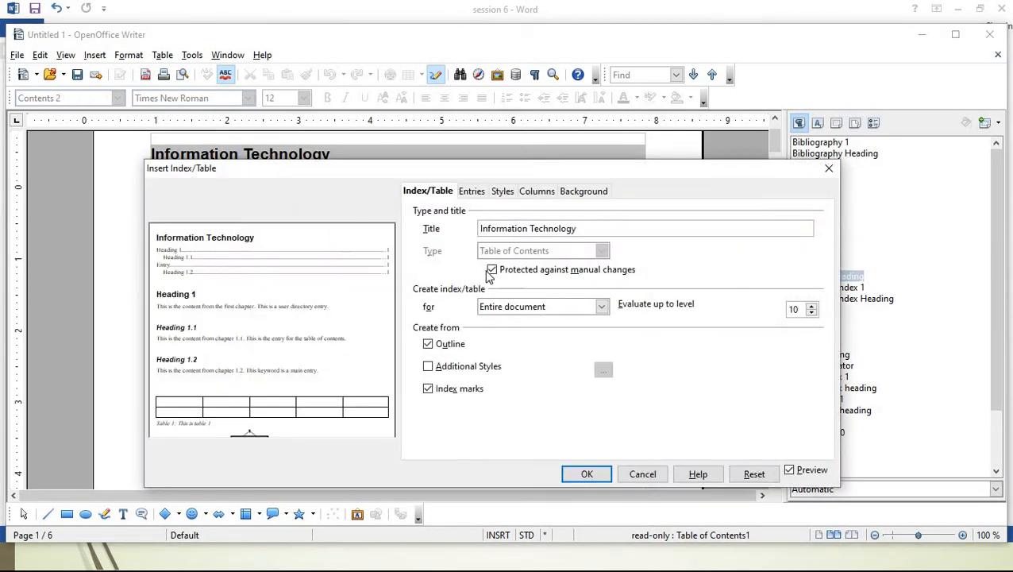
pyautogui.moveTo(448, 166)
pyautogui.mouseDown()
pyautogui.moveTo(423, 296)
pyautogui.moveTo(430, 159)
pyautogui.mouseUp()
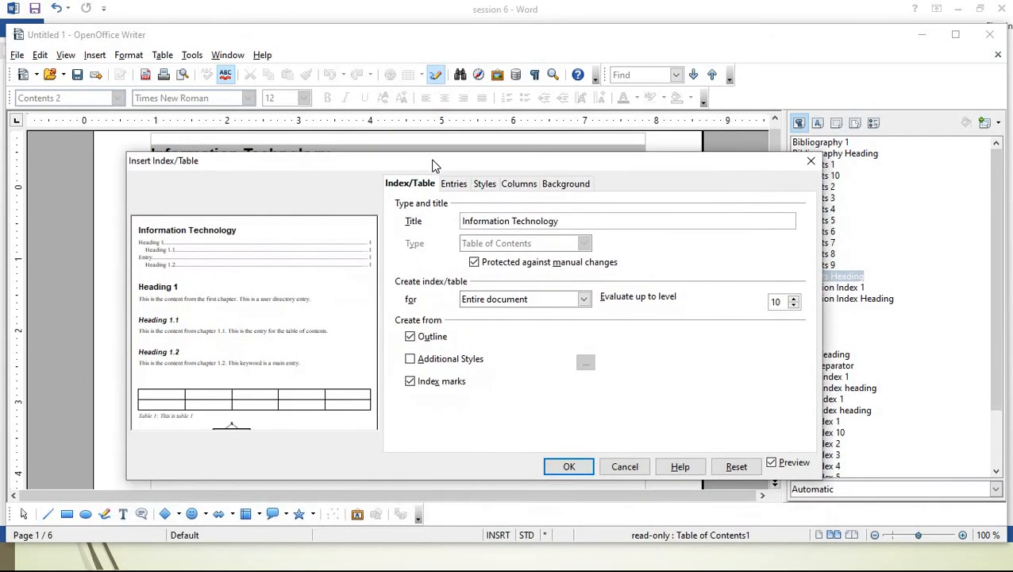
pyautogui.click(474, 263)
pyautogui.click(568, 466)
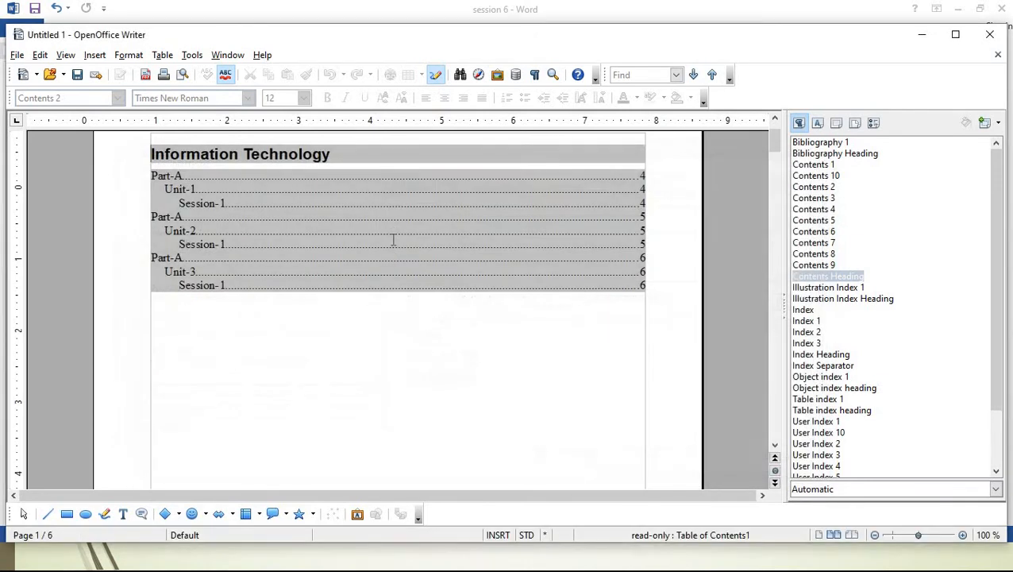
# Delete the ending "ology" from the Information Technology title directly in the table of contents and undo the deletion.
pyautogui.click(352, 152)
pyautogui.press('BackSpace')
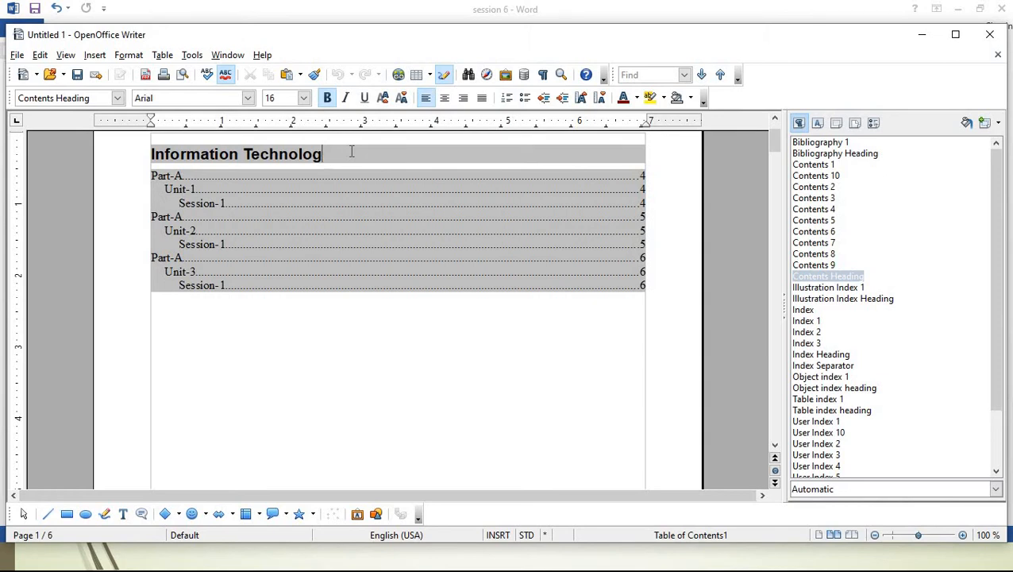
pyautogui.press('BackSpace')
pyautogui.press('BackSpace')
pyautogui.press('BackSpace')
pyautogui.press('BackSpace')
pyautogui.hotkey('ctrl', 'z')
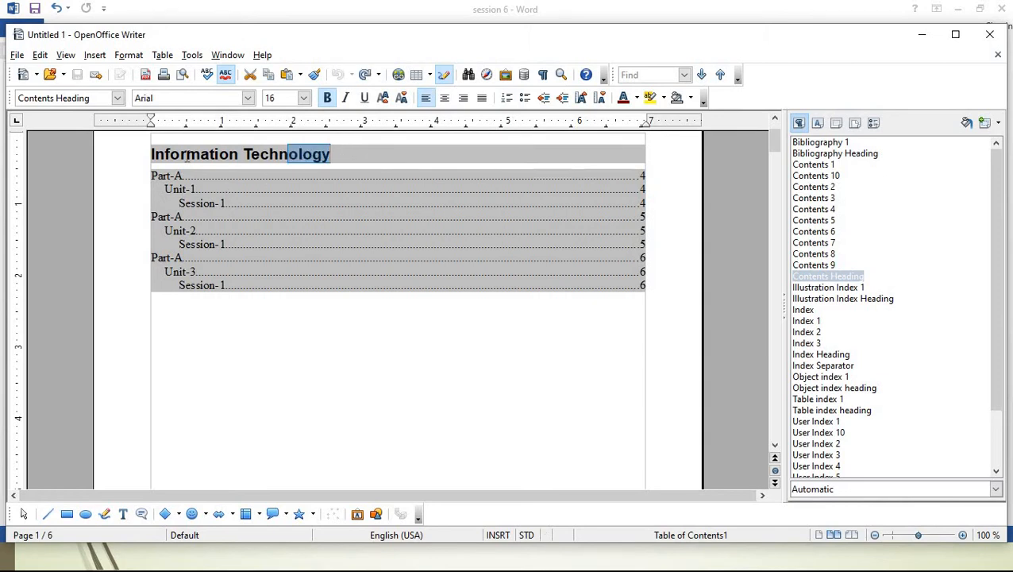
# Turn the protection against manual changes back on for the table of contents.
pyautogui.click(241, 201)
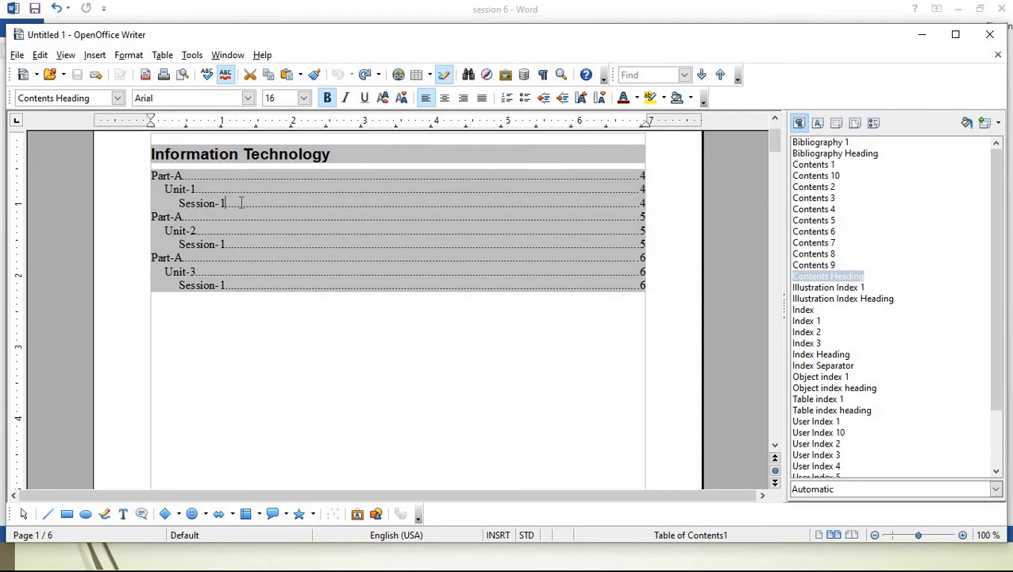
pyautogui.rightClick(241, 203)
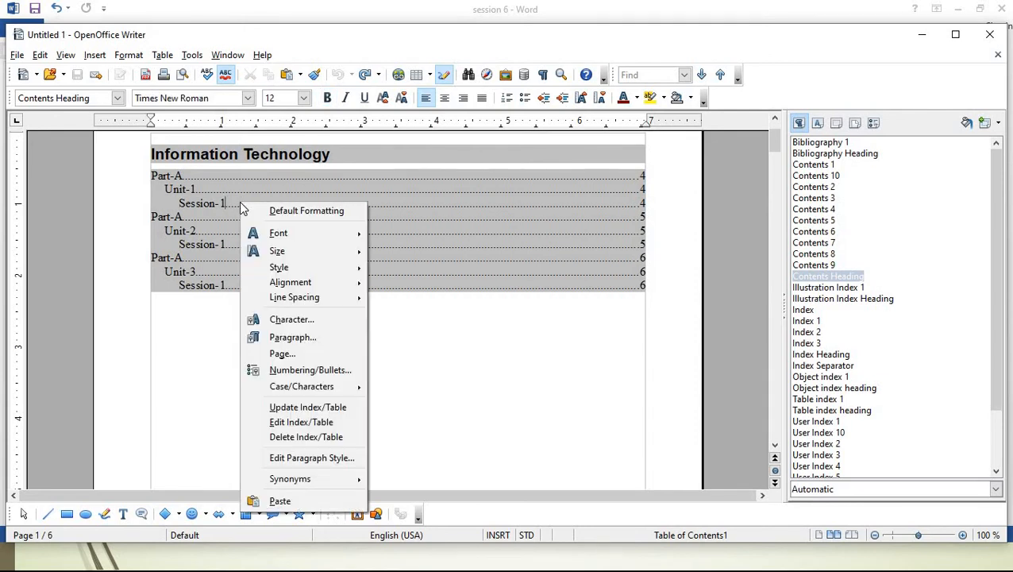
pyautogui.click(288, 416)
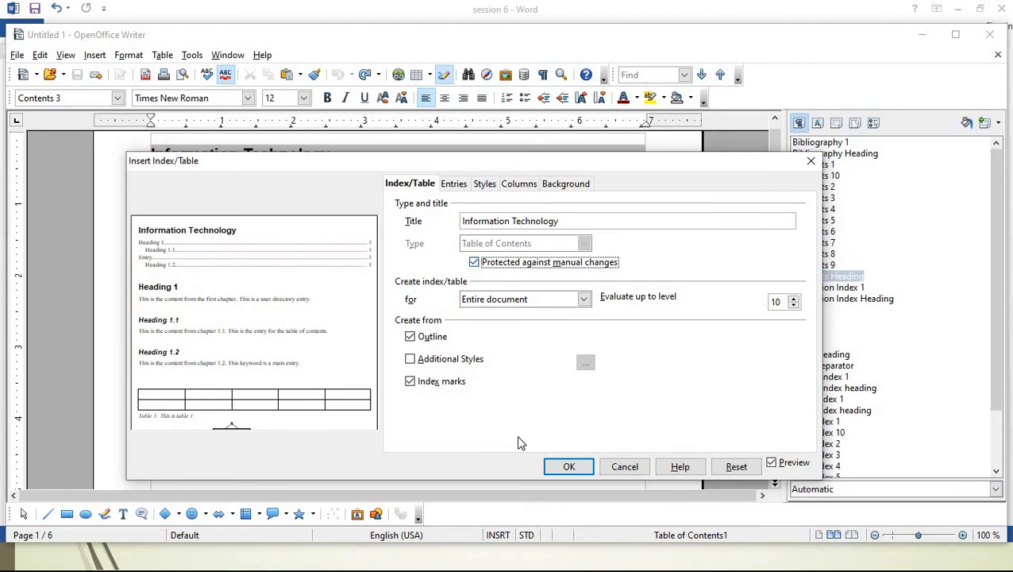
pyautogui.click(570, 466)
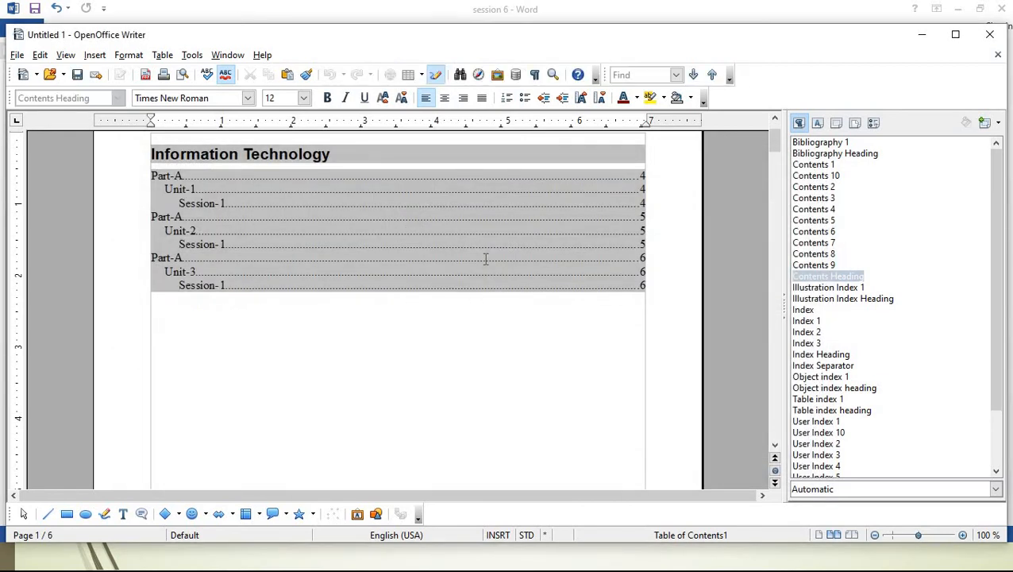
# Switch to the session 6 notes in Word and read the section on customizing a table of content.
pyautogui.hotkey('alt', 'Tab')
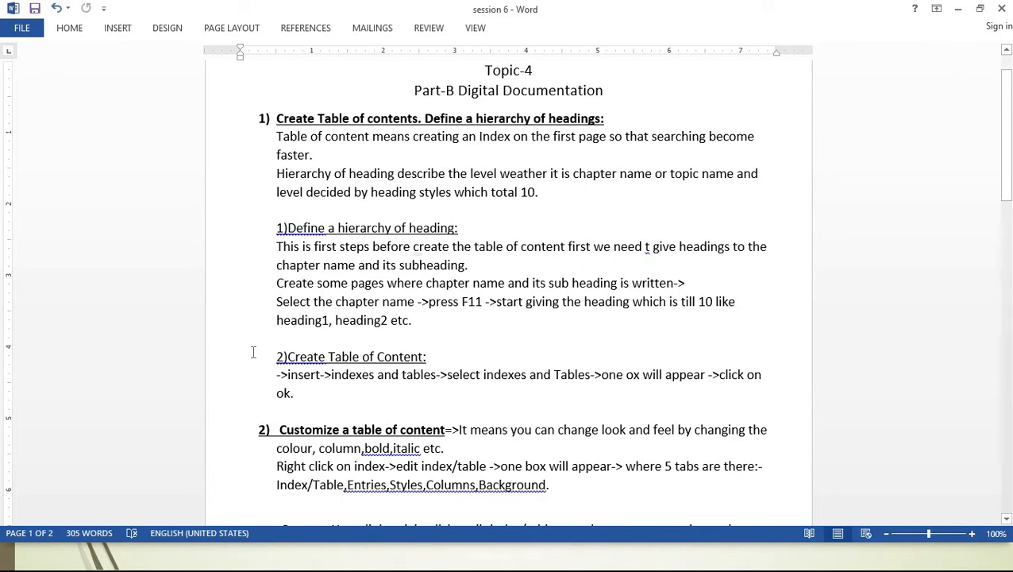
pyautogui.click(331, 378)
pyautogui.scroll(-5, 330, 376)
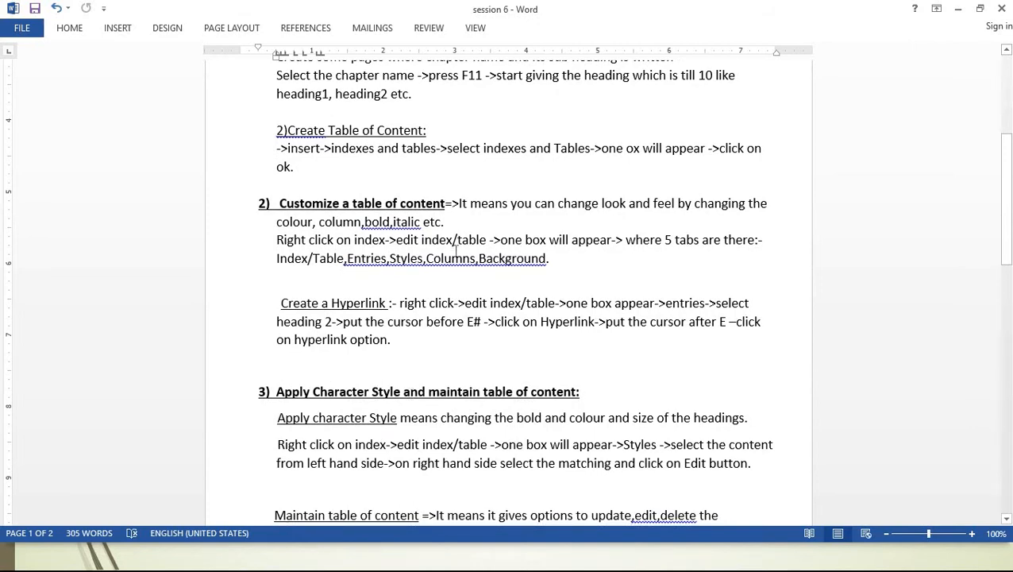
# Switch back to OpenOffice Writer and give the table of contents a Cyan 1 background color.
pyautogui.hotkey('alt', 'Tab')
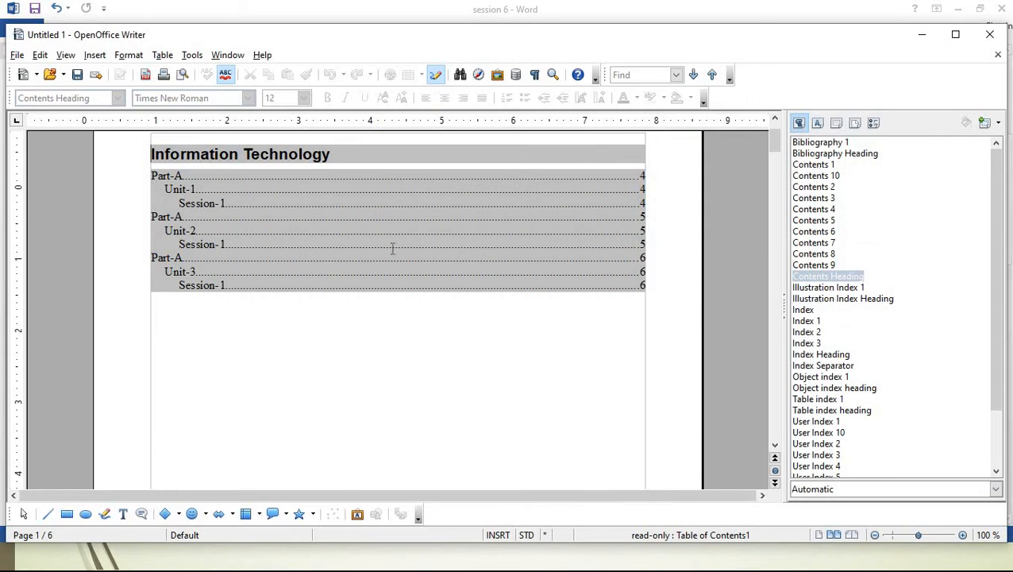
pyautogui.rightClick(327, 215)
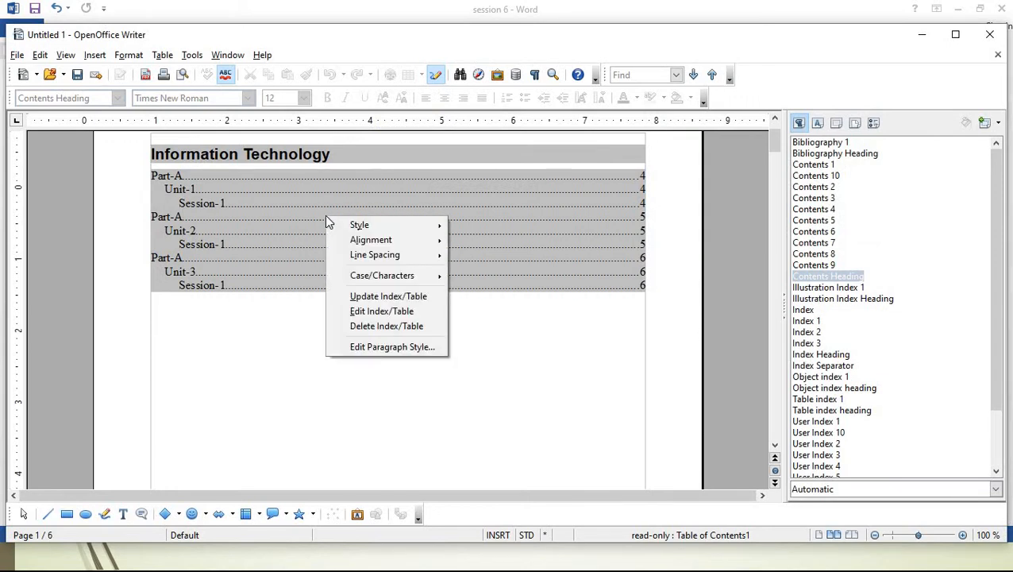
pyautogui.click(376, 313)
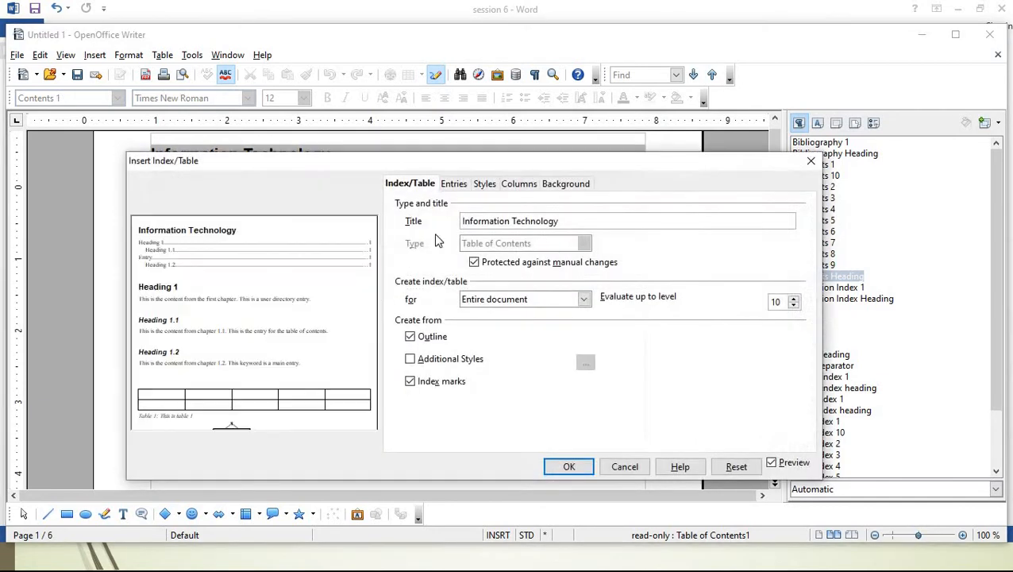
pyautogui.click(561, 184)
pyautogui.click(538, 290)
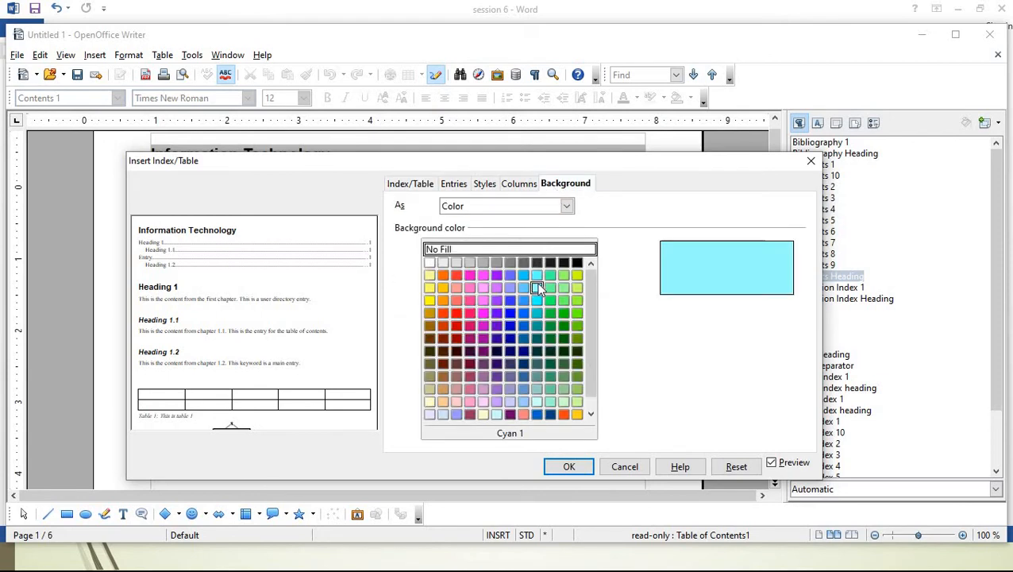
pyautogui.click(570, 467)
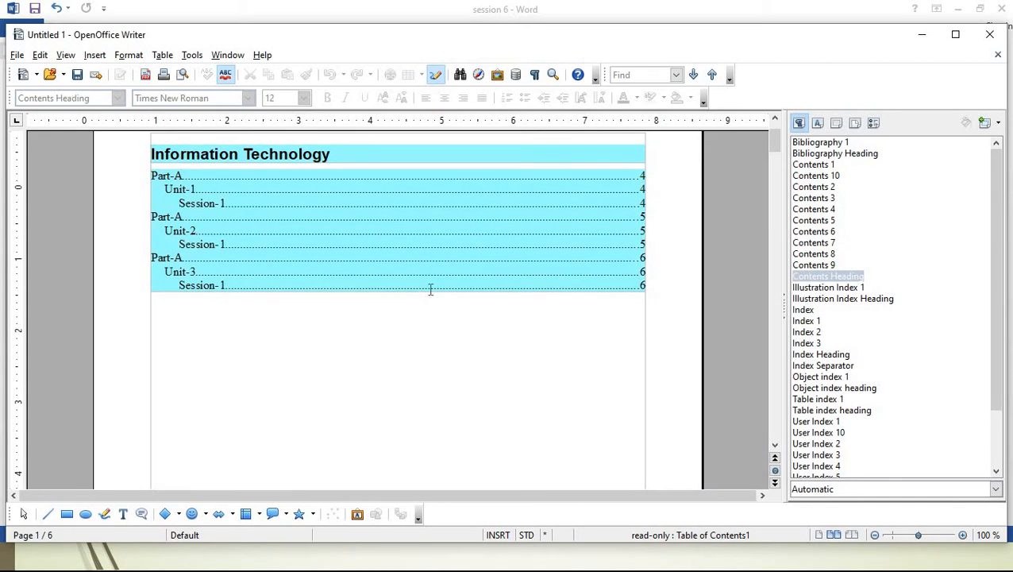
# Edit the table of contents again and lay it out in 2 columns.
pyautogui.rightClick(430, 290)
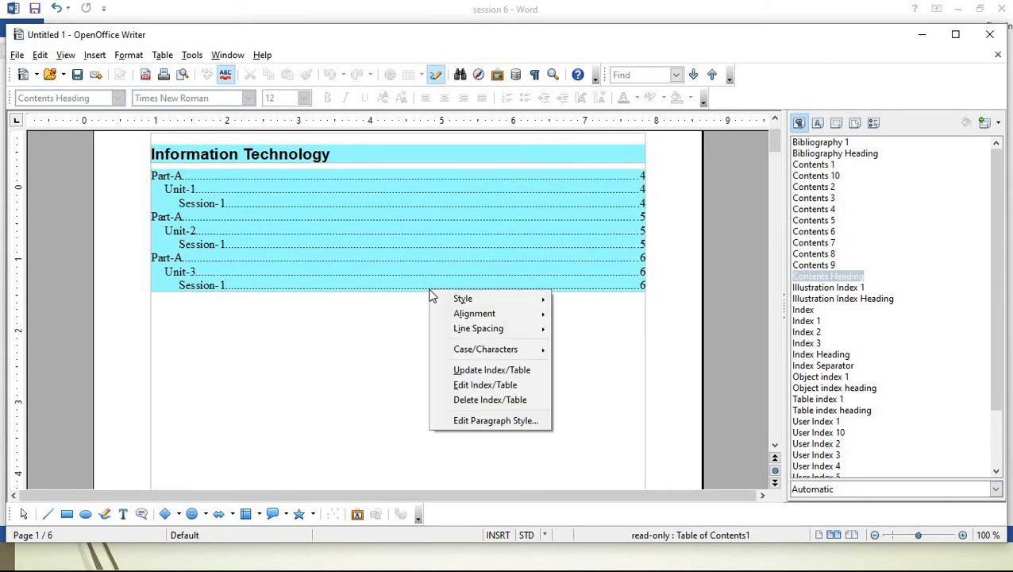
pyautogui.click(466, 382)
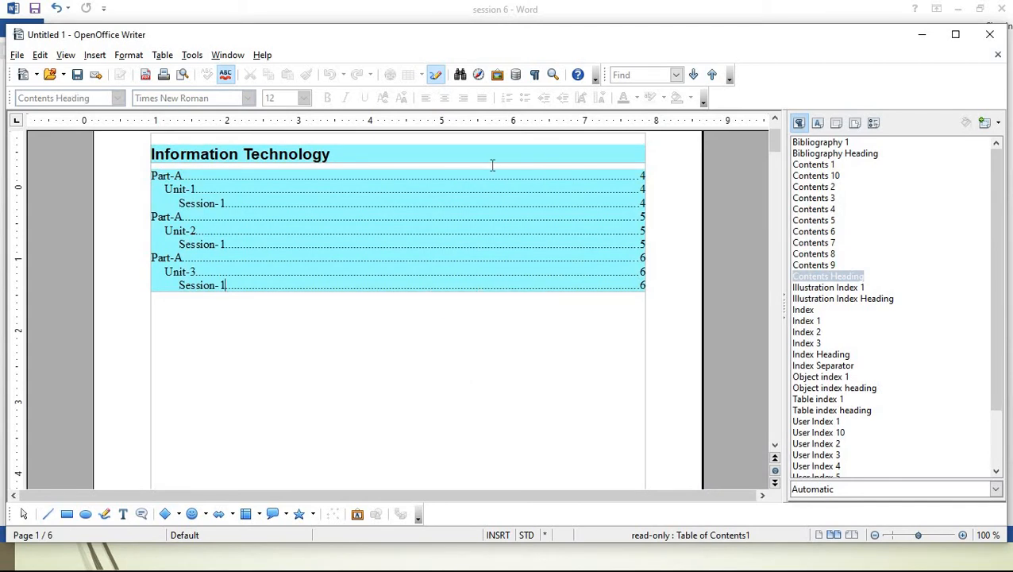
pyautogui.click(330, 204)
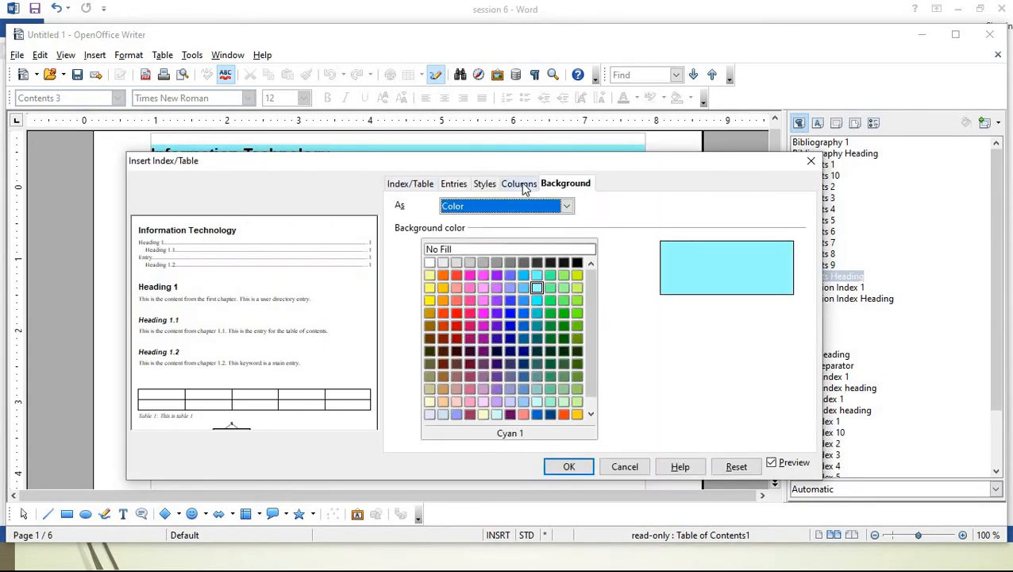
pyautogui.click(523, 187)
pyautogui.click(436, 239)
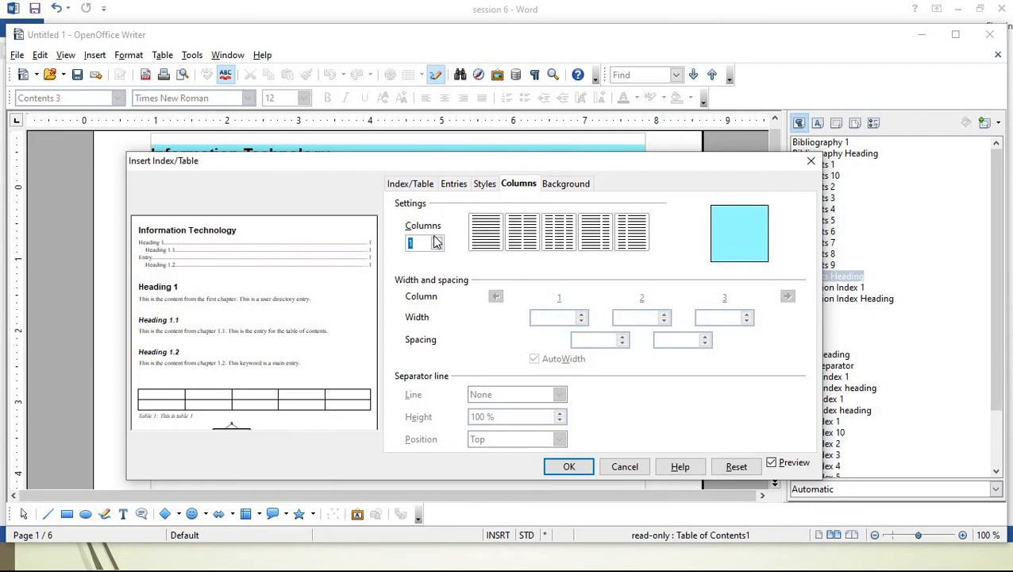
pyautogui.click(570, 468)
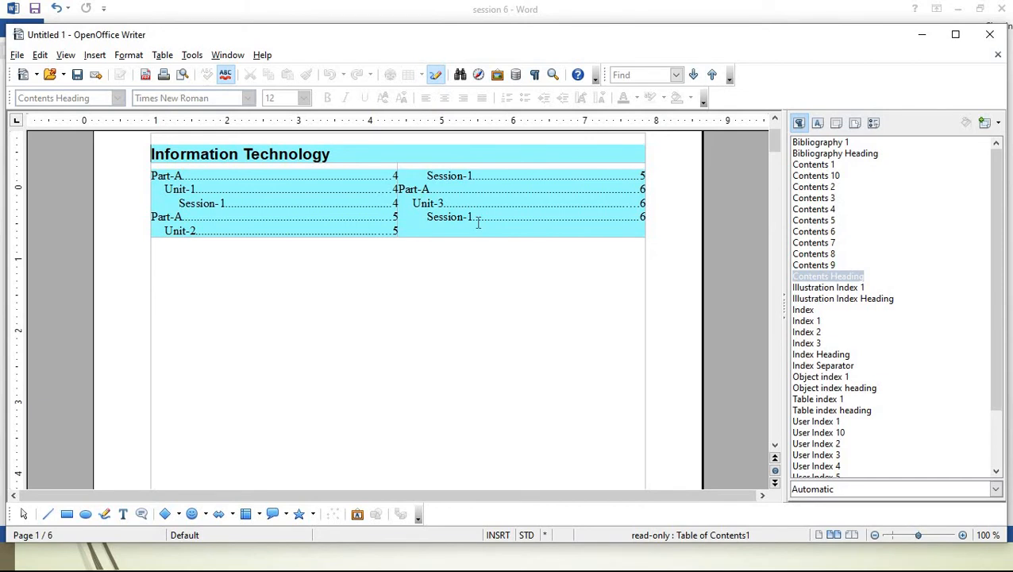
# Set the table of contents background to No Fill and its number of columns to 1.
pyautogui.rightClick(281, 189)
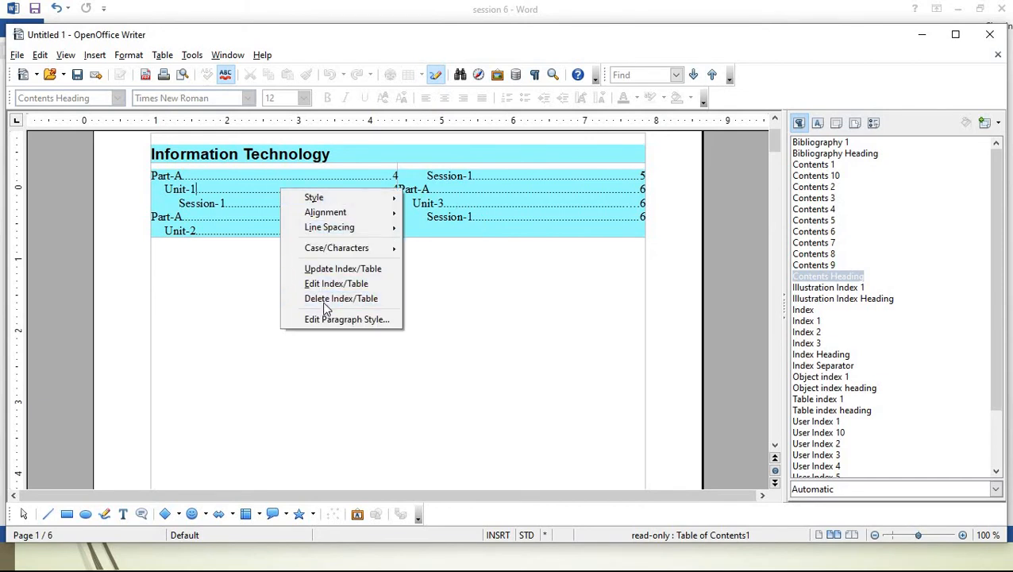
pyautogui.click(325, 286)
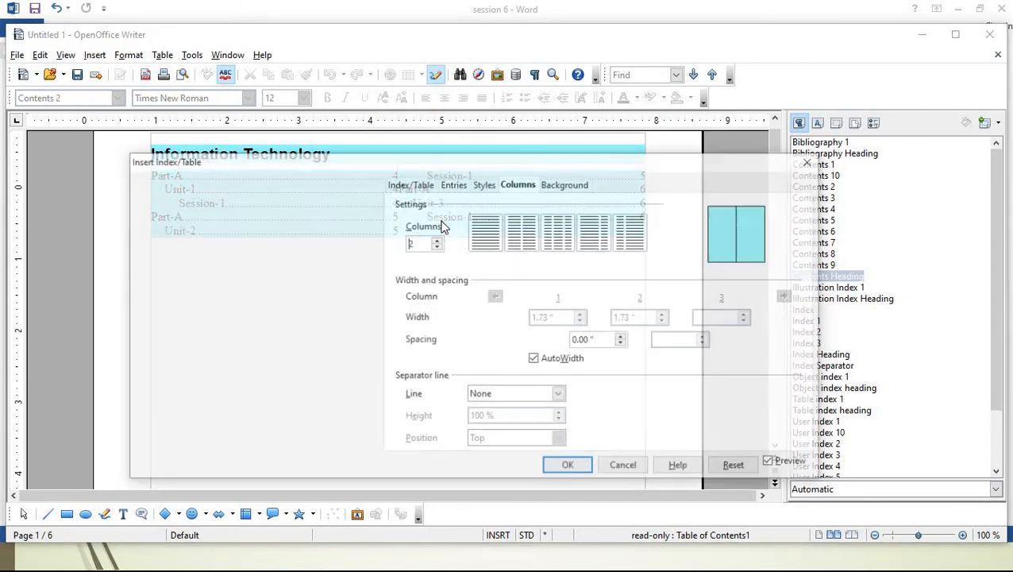
pyautogui.click(576, 184)
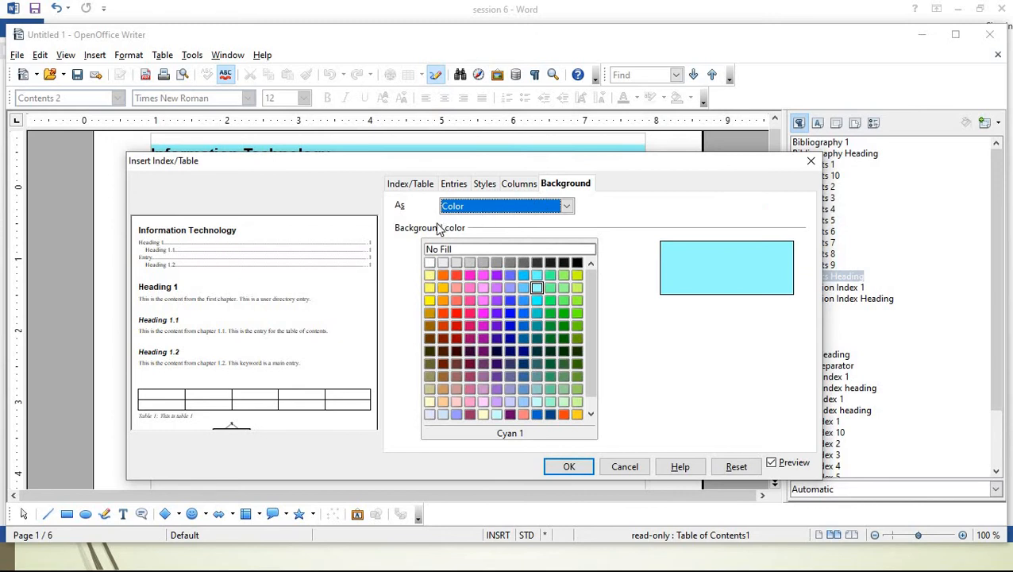
pyautogui.click(429, 263)
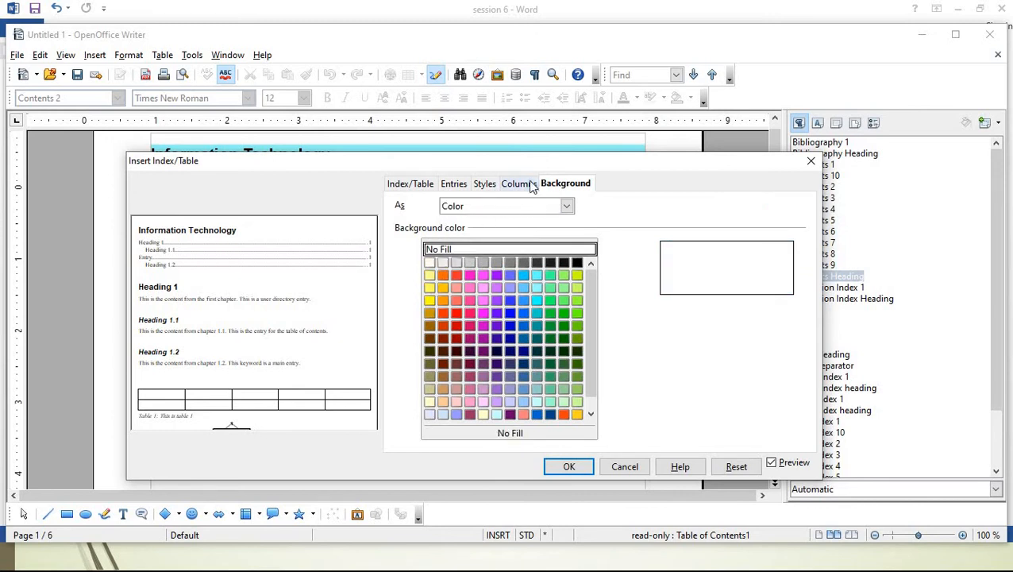
pyautogui.click(526, 184)
pyautogui.click(437, 240)
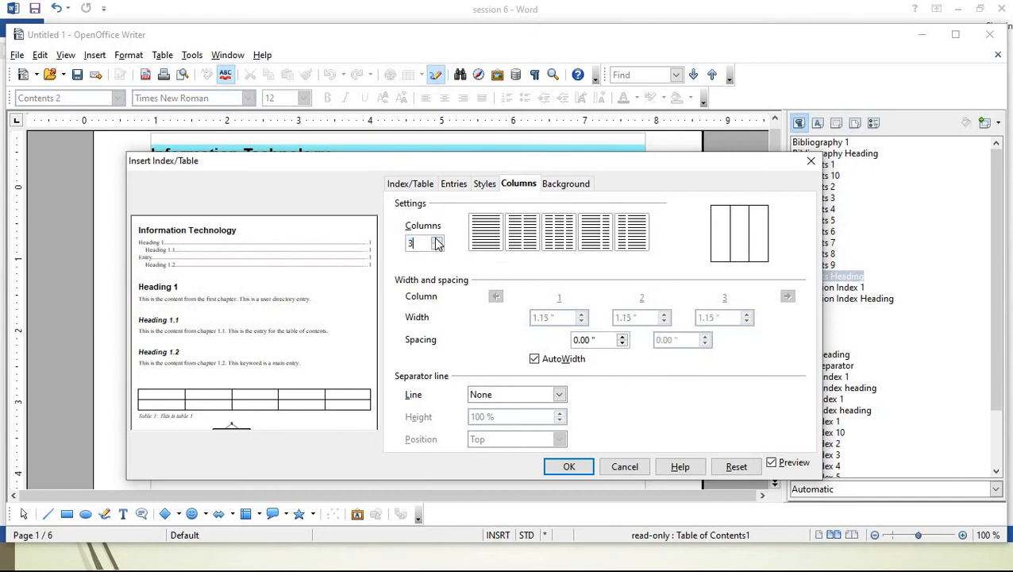
pyautogui.doubleClick(436, 247)
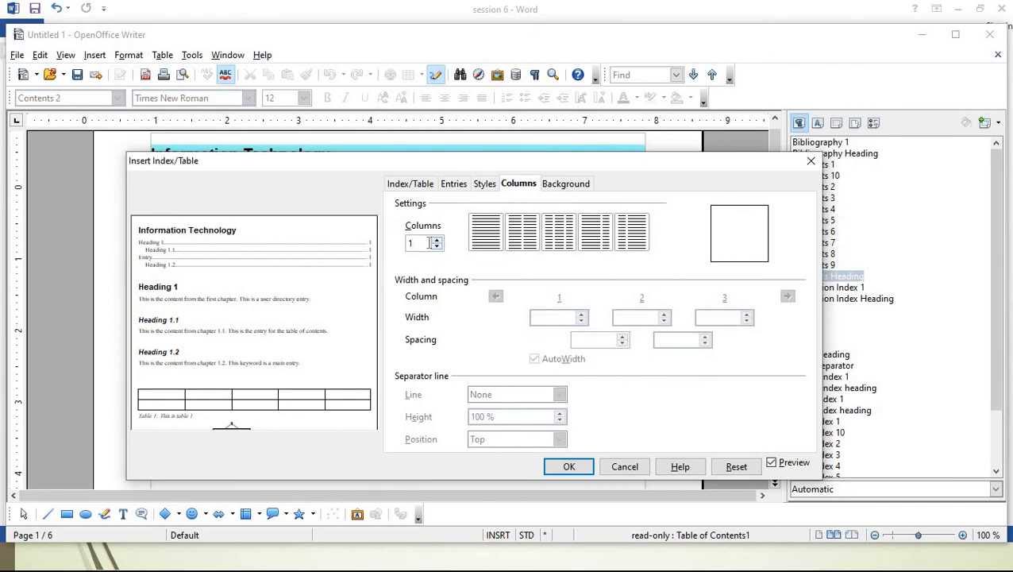
pyautogui.click(569, 467)
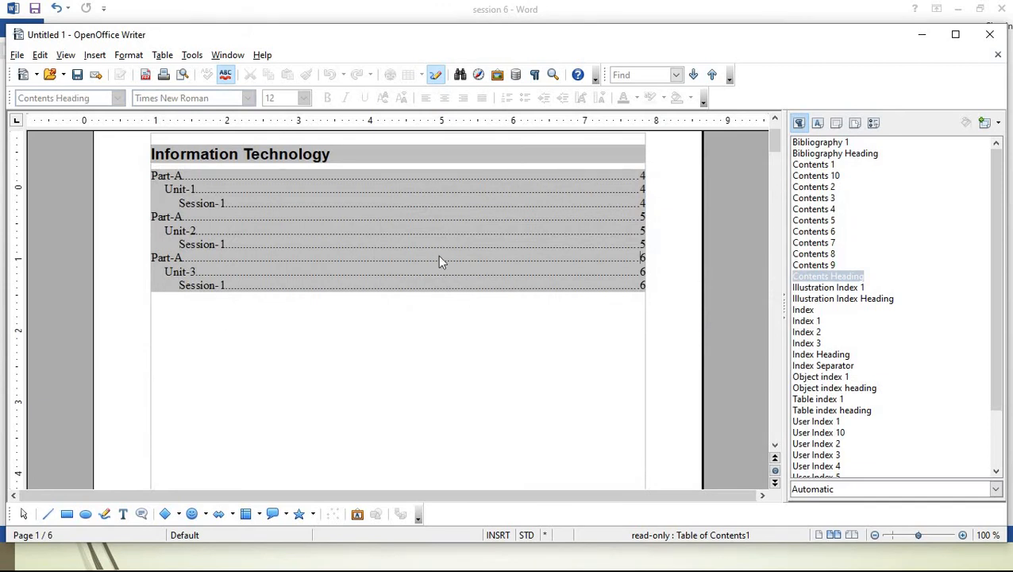
# Edit the table of contents and set its Caption paragraph style to Traveling _Typewriter, Bold Italic, 24 pt.
pyautogui.rightClick(441, 262)
pyautogui.click(480, 346)
pyautogui.click(518, 250)
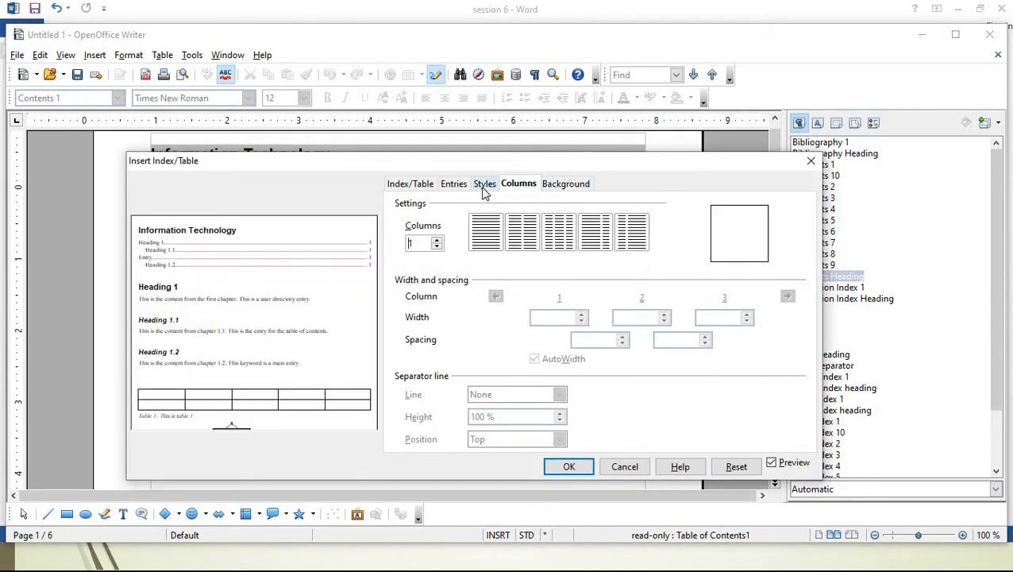
pyautogui.click(484, 186)
pyautogui.moveTo(463, 164); pyautogui.dragTo(439, 187)
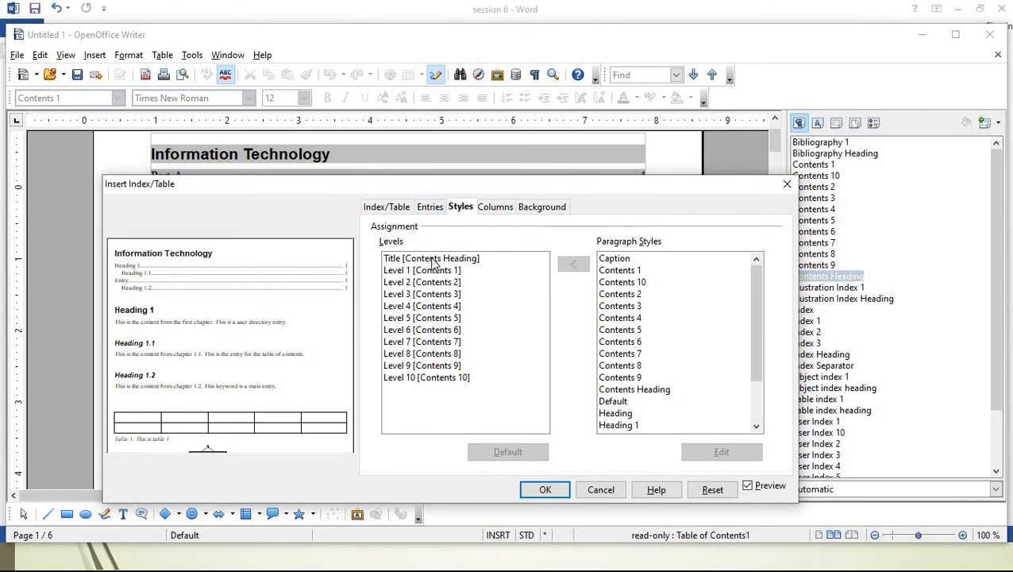
pyautogui.click(433, 260)
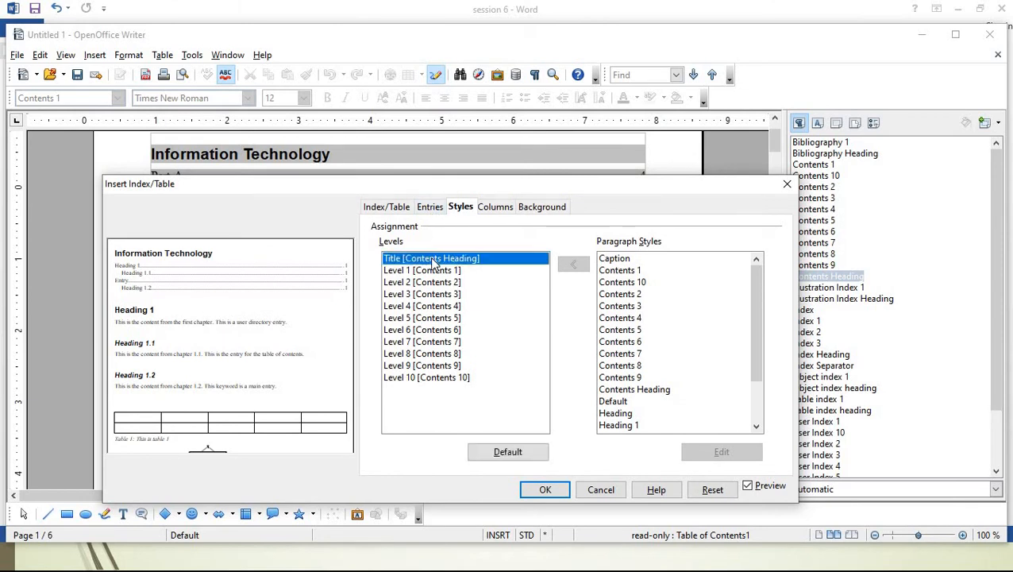
pyautogui.click(623, 263)
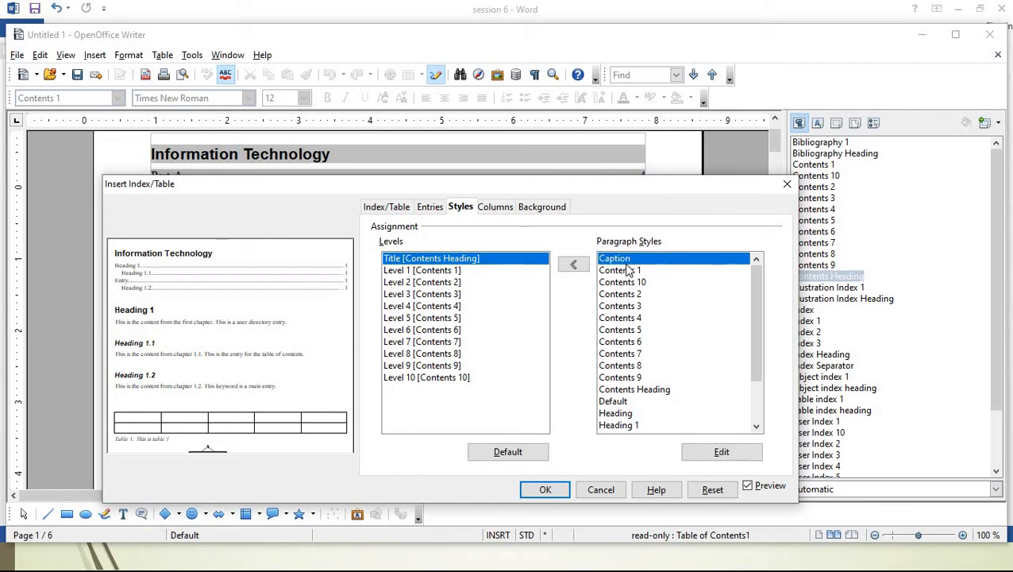
pyautogui.click(715, 455)
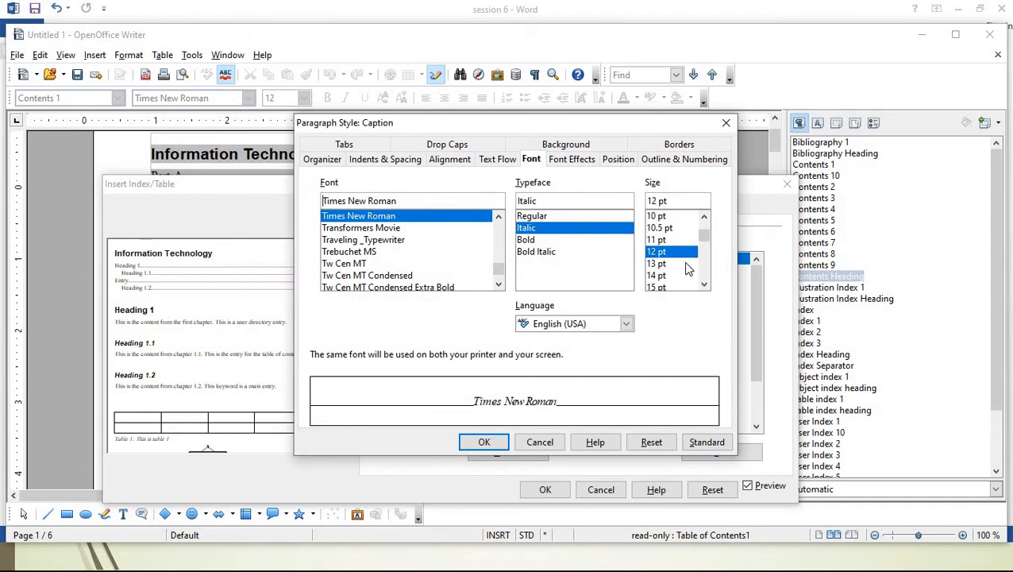
pyautogui.moveTo(704, 235); pyautogui.dragTo(703, 249)
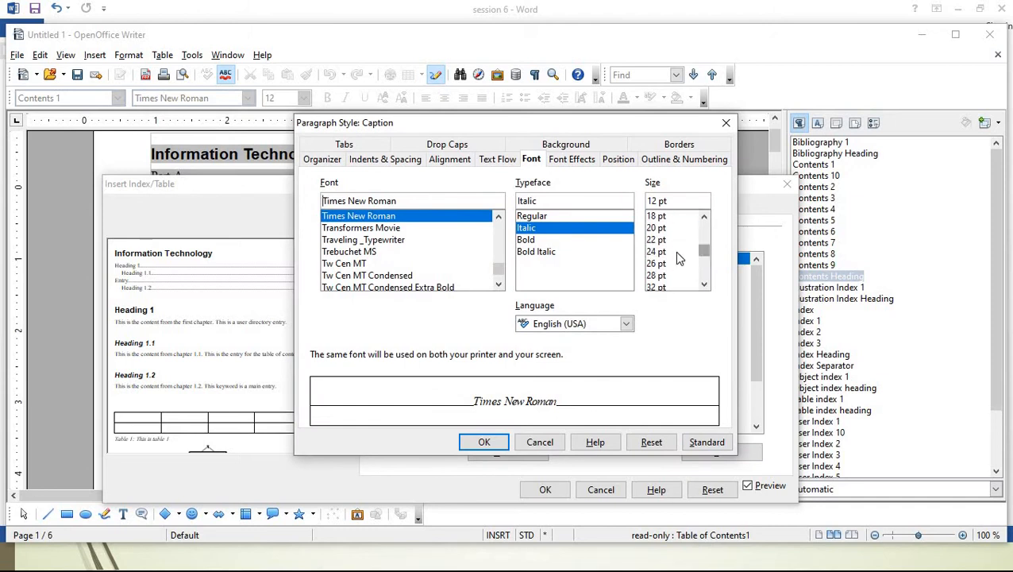
pyautogui.click(658, 252)
pyautogui.click(542, 251)
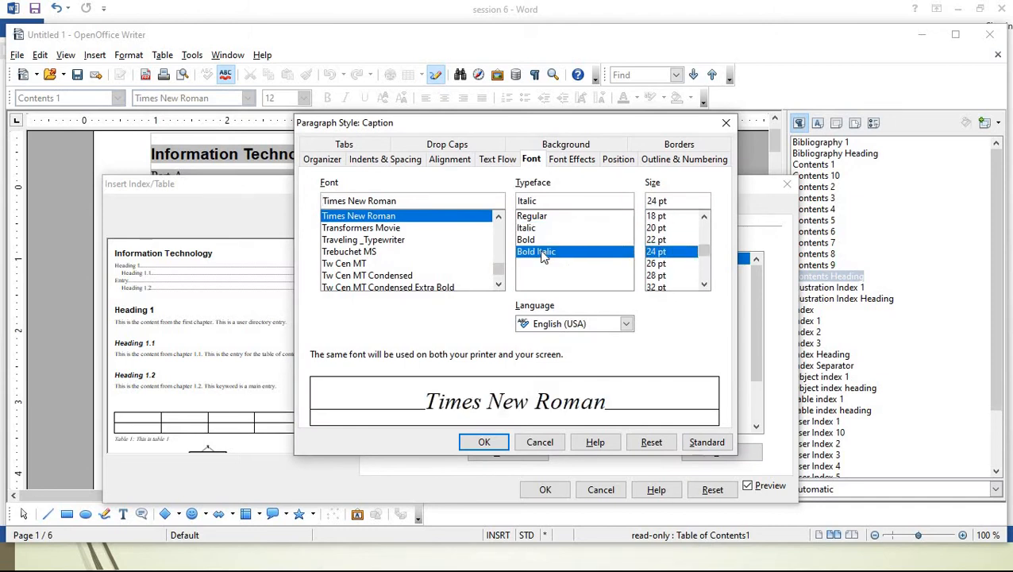
pyautogui.click(371, 242)
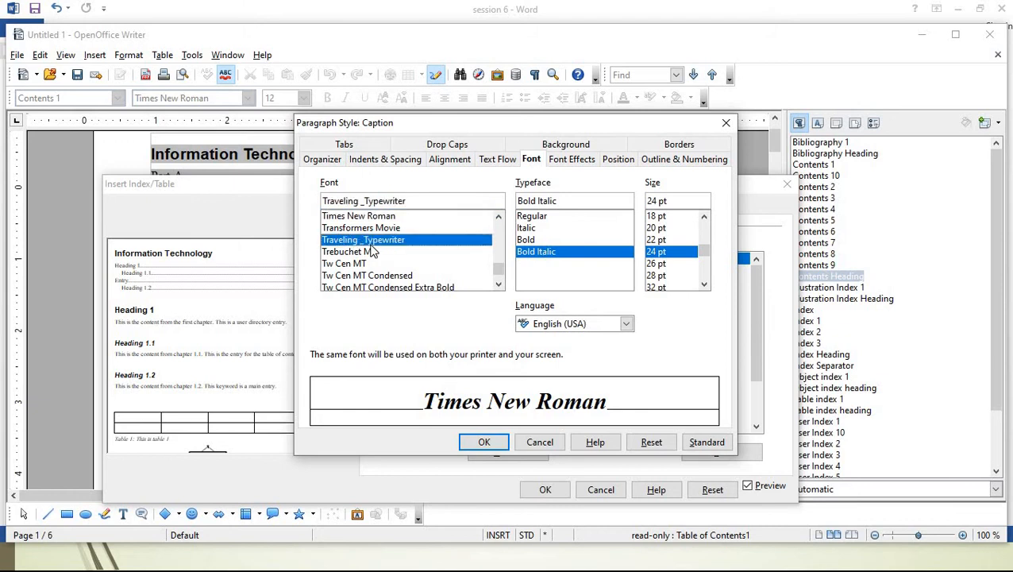
# Add the Blinking font effect to the Caption style and apply the changes to the table of contents.
pyautogui.click(588, 160)
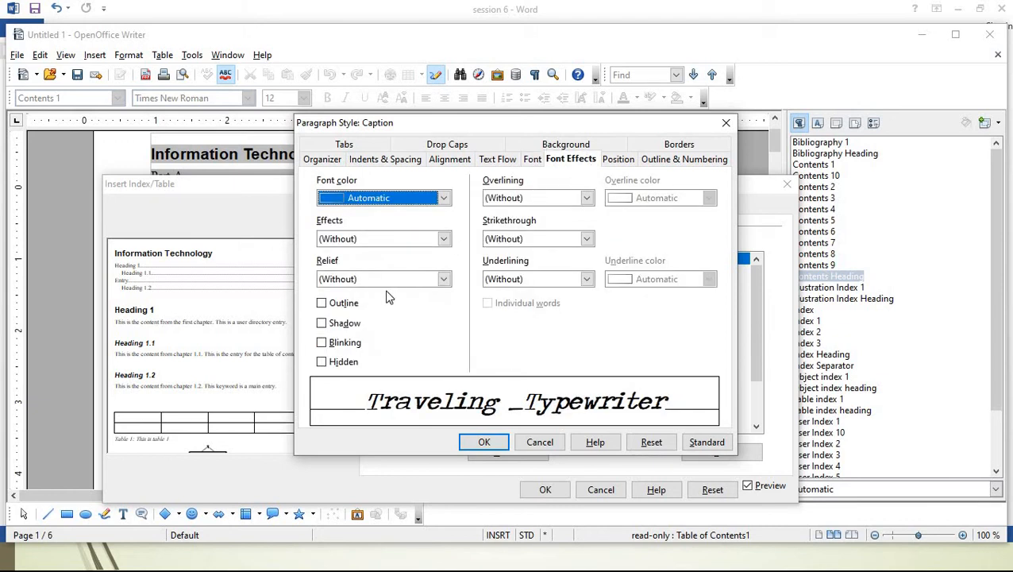
pyautogui.click(322, 342)
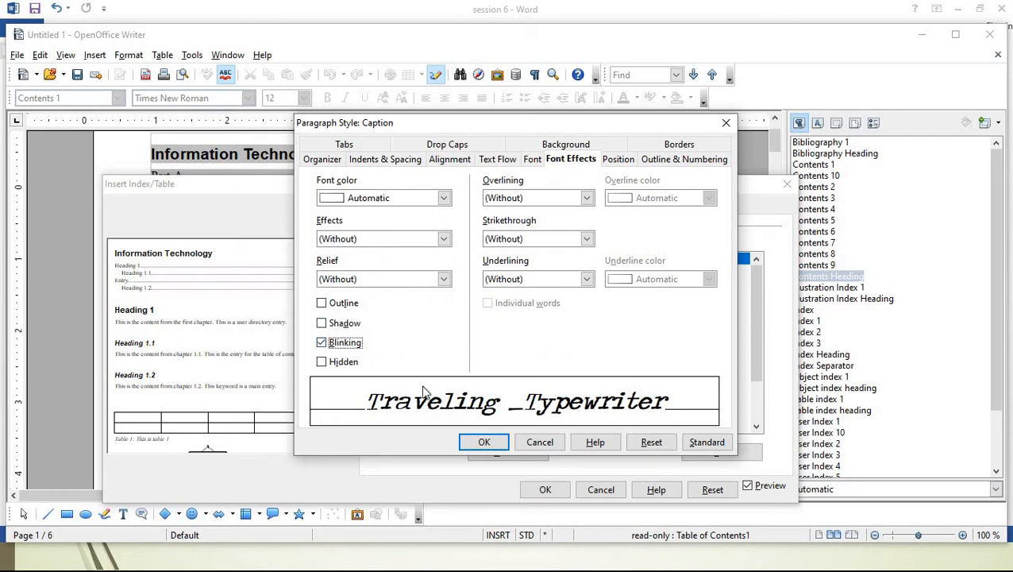
pyautogui.click(482, 442)
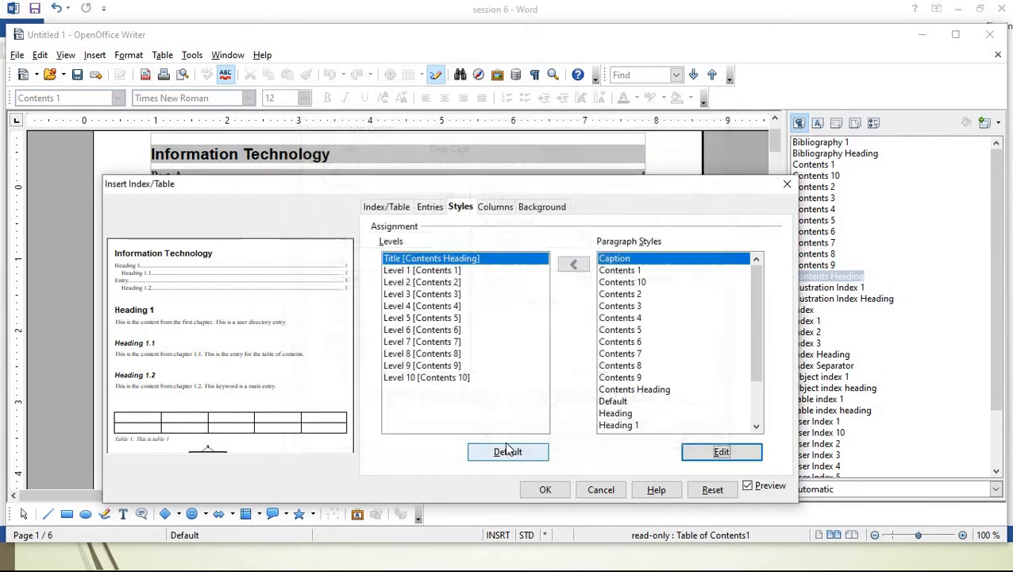
pyautogui.click(546, 490)
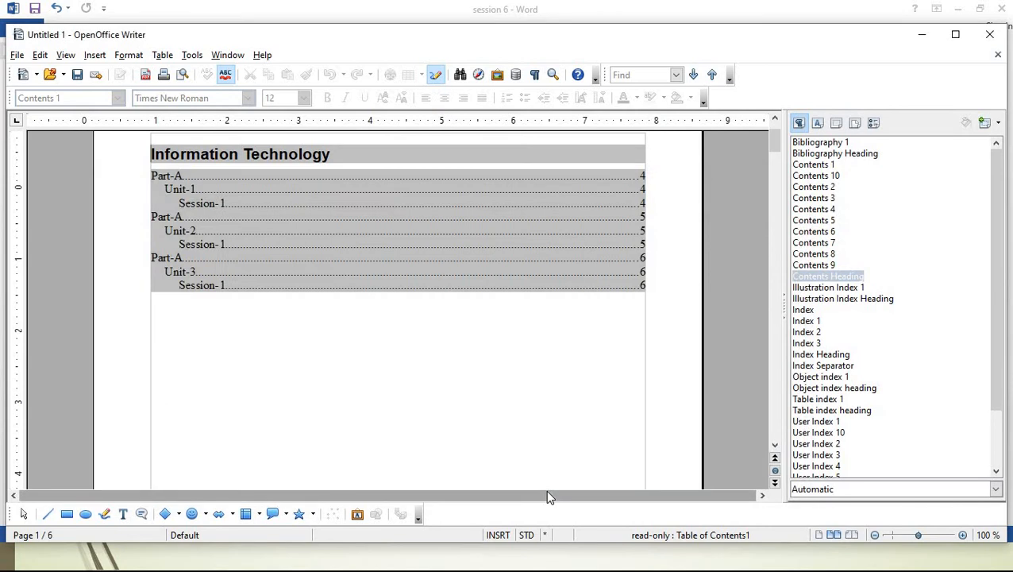
# Edit the table of contents again and turn on Blinking for the Contents 1 style used by Level 1.
pyautogui.rightClick(347, 188)
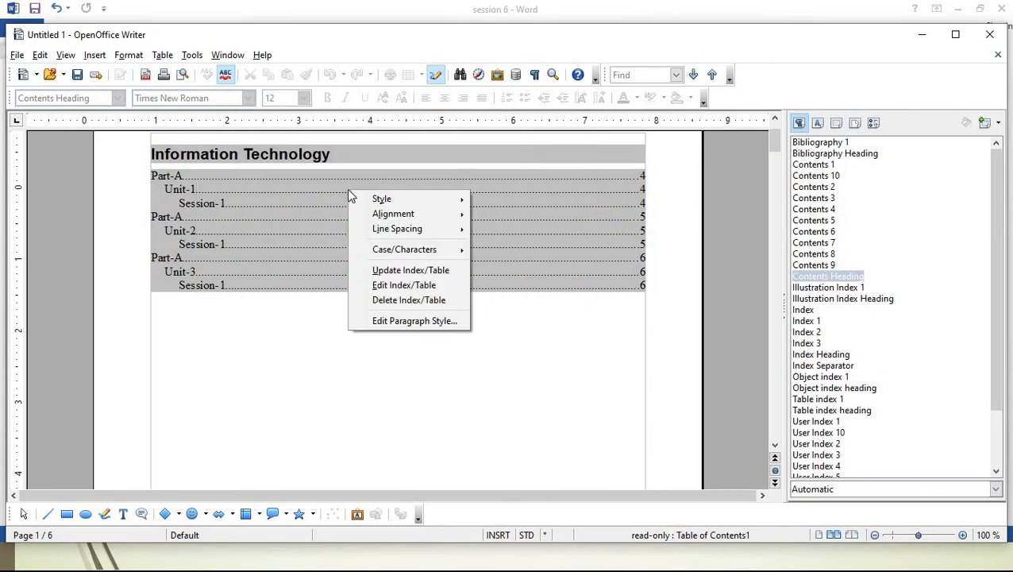
pyautogui.click(403, 286)
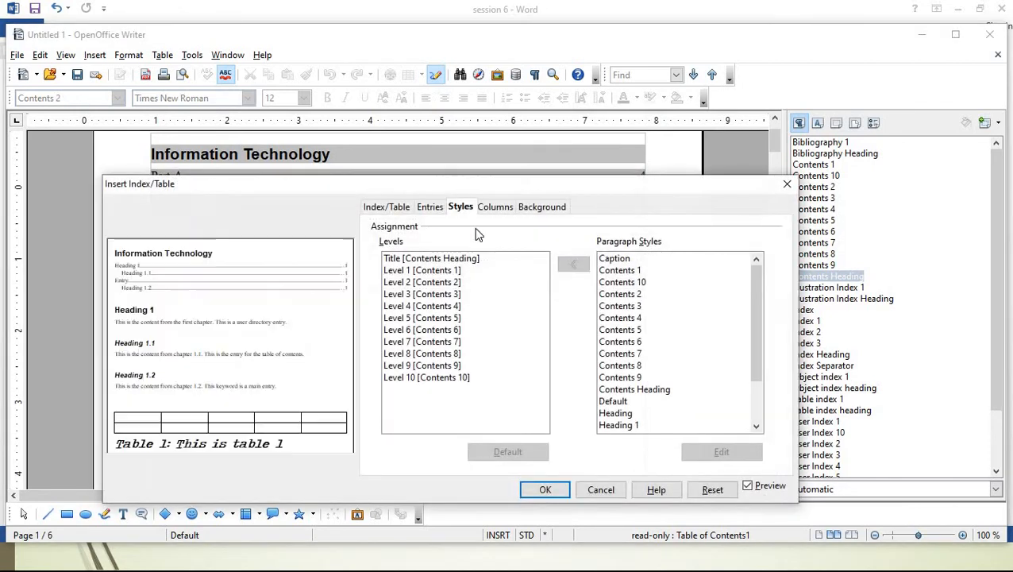
pyautogui.click(439, 273)
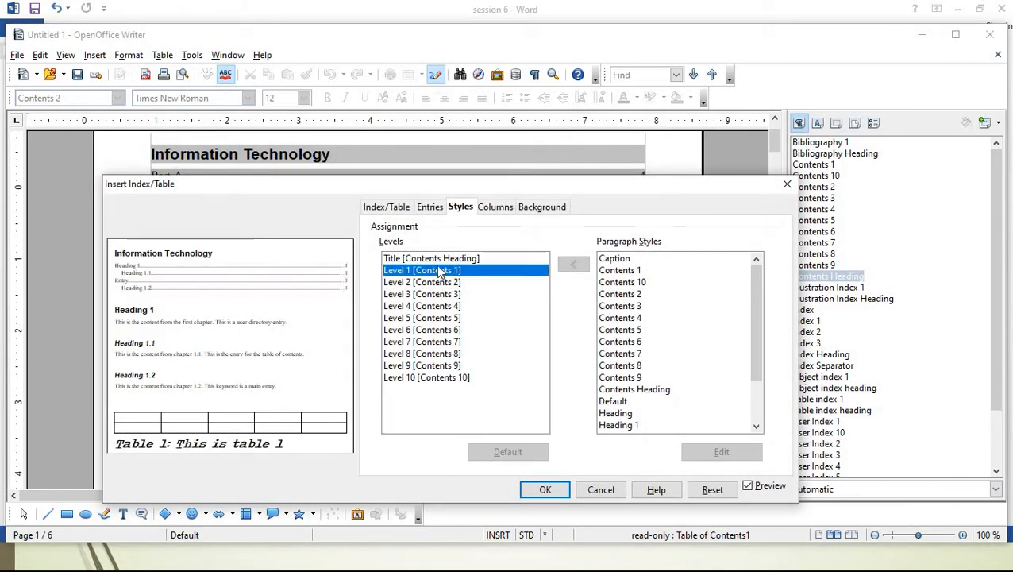
pyautogui.moveTo(474, 189); pyautogui.dragTo(449, 140)
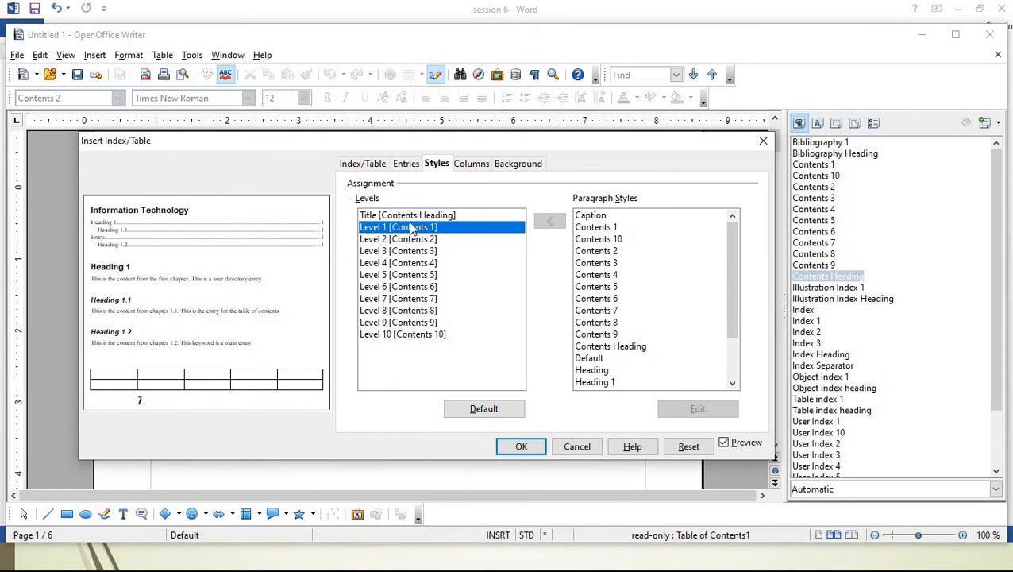
pyautogui.click(608, 229)
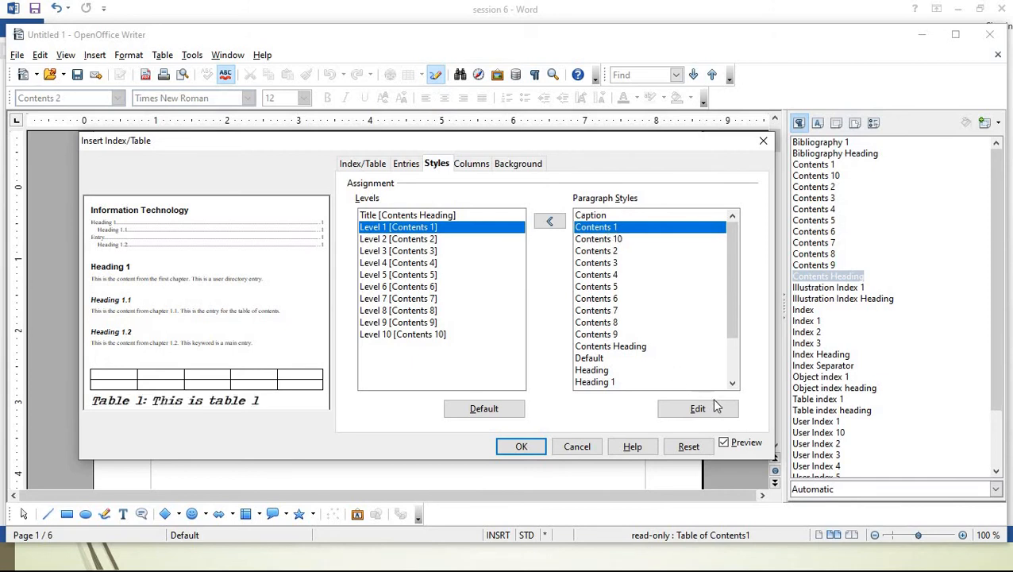
pyautogui.click(713, 412)
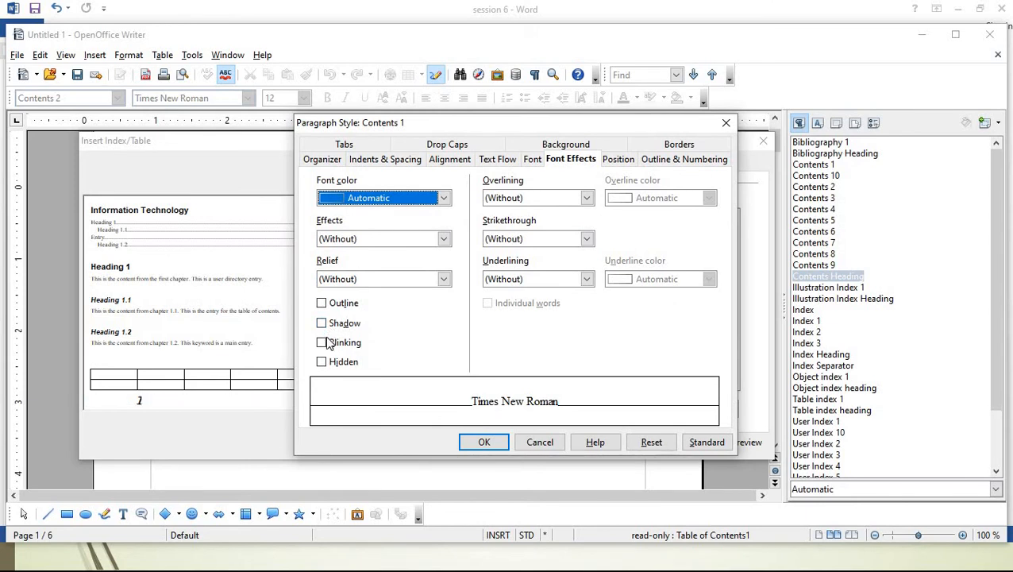
pyautogui.click(322, 344)
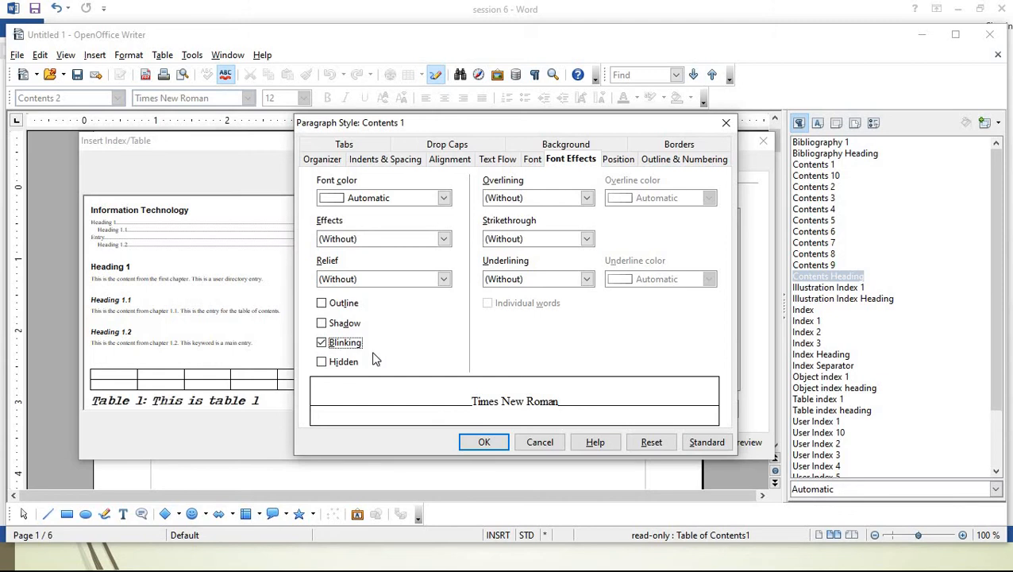
# Set the Contents 1 style's font size to 48 pt and apply the changes to the table of contents.
pyautogui.click(532, 159)
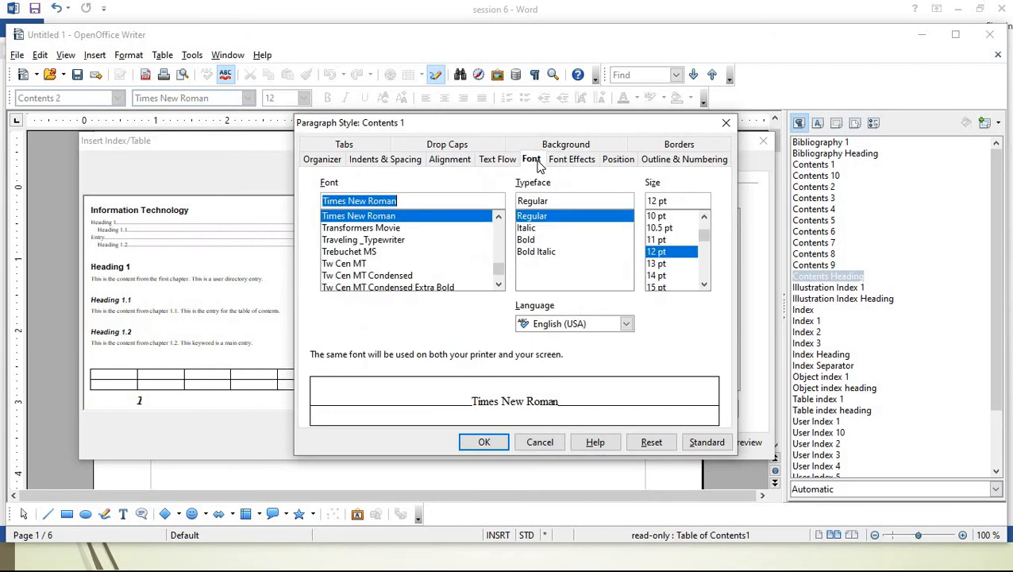
pyautogui.moveTo(710, 236); pyautogui.dragTo(703, 262)
pyautogui.click(651, 265)
pyautogui.click(486, 441)
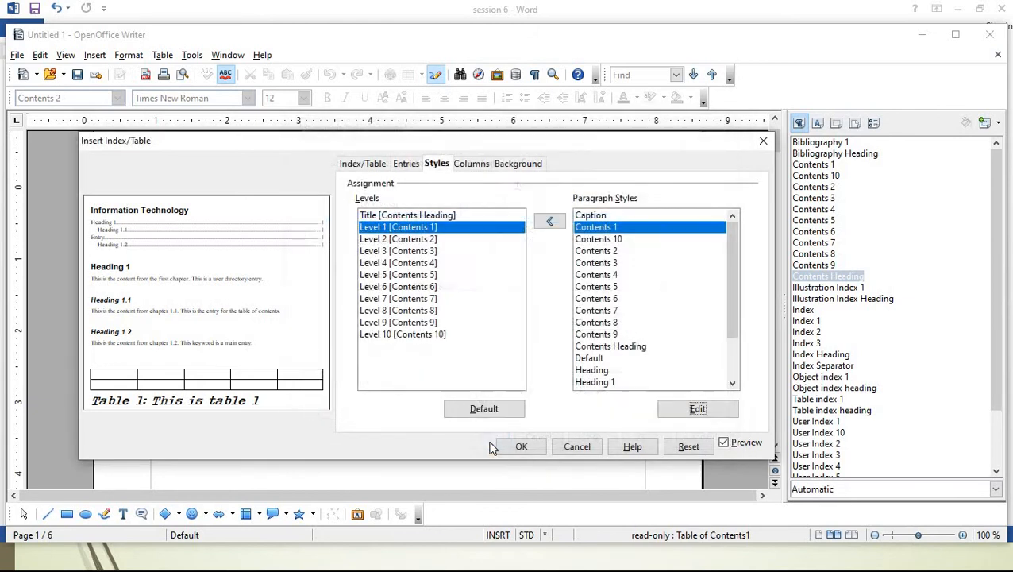
pyautogui.click(520, 446)
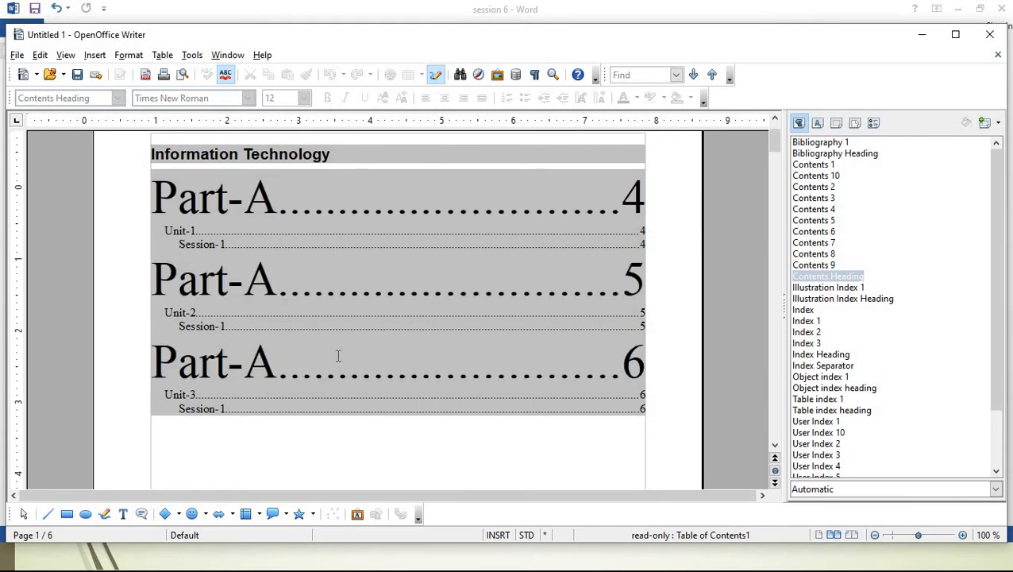
# Reopen the Contents 1 style from the table of contents settings, try the Outline and Shadow effects, and clear them together with Blinking.
pyautogui.rightClick(259, 204)
pyautogui.click(306, 301)
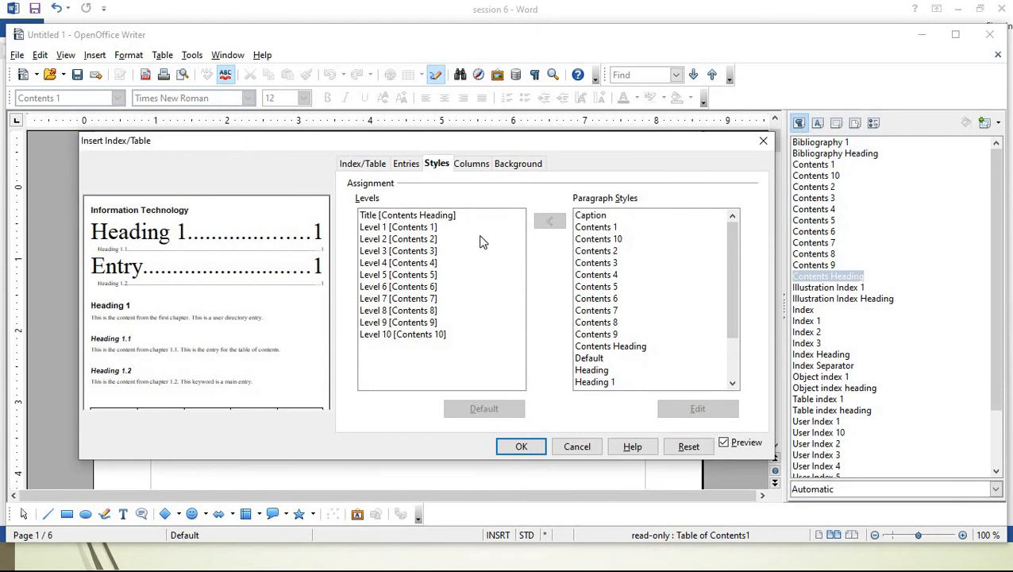
pyautogui.click(419, 229)
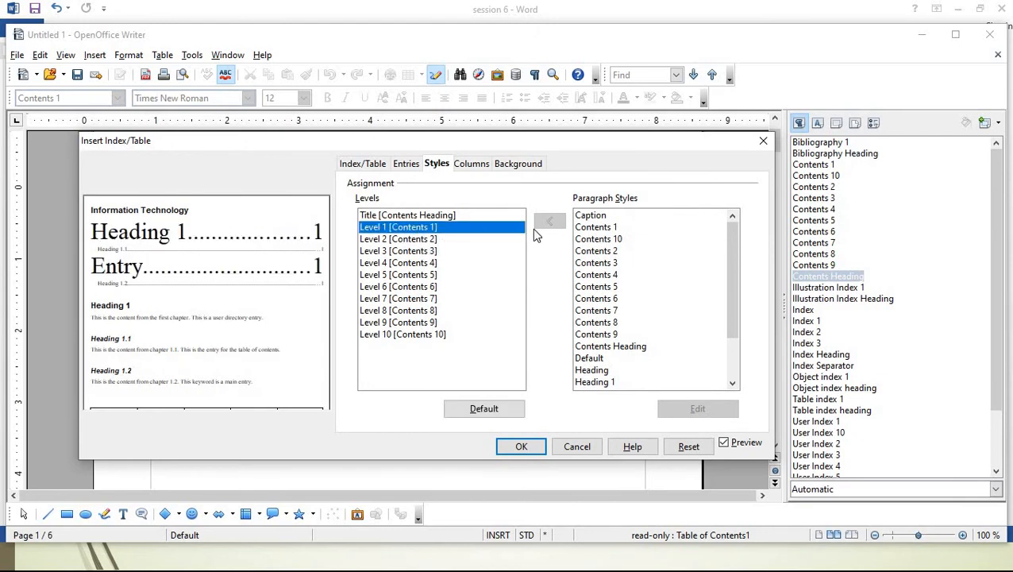
pyautogui.click(597, 229)
pyautogui.click(597, 228)
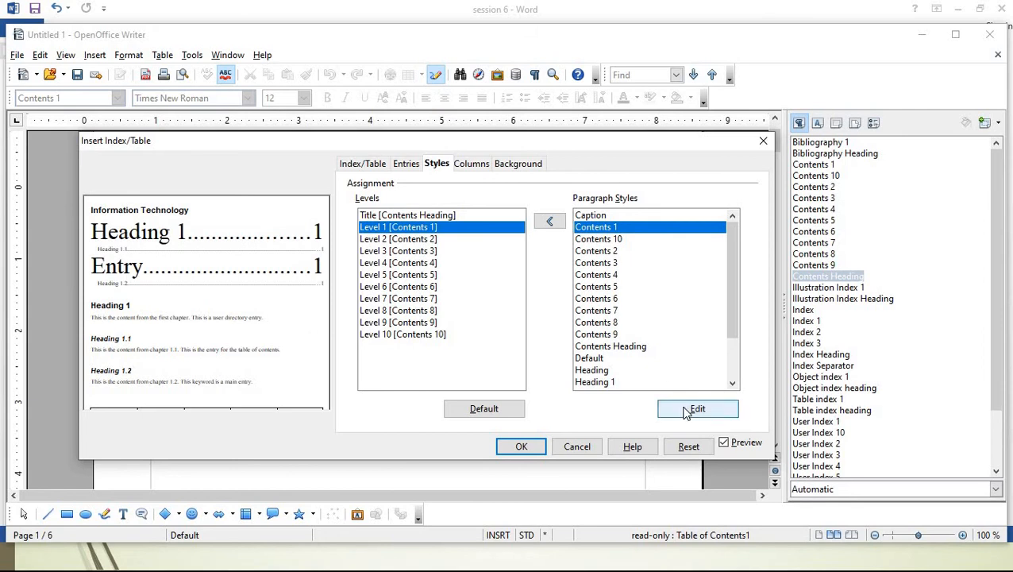
pyautogui.click(687, 409)
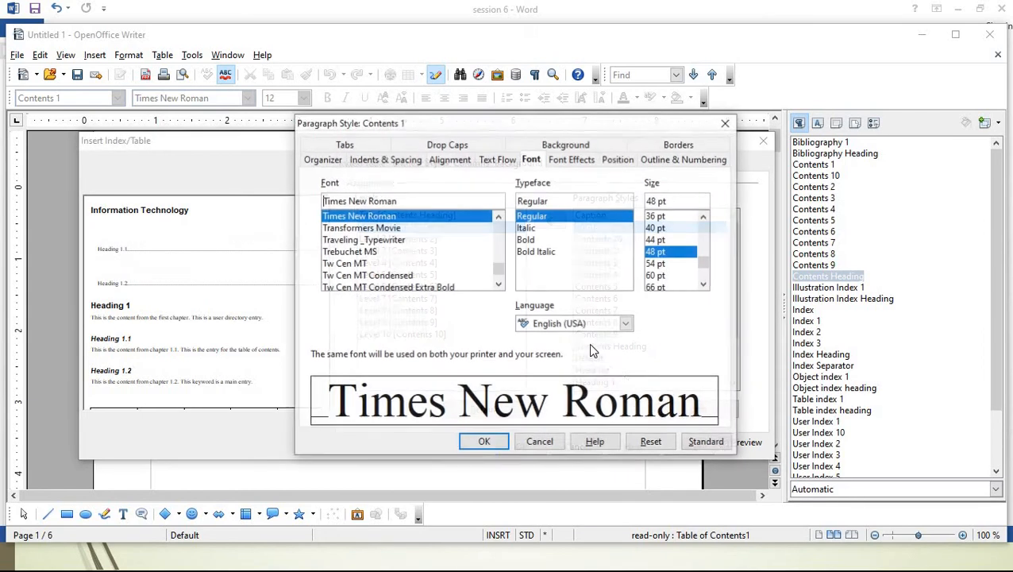
pyautogui.click(563, 161)
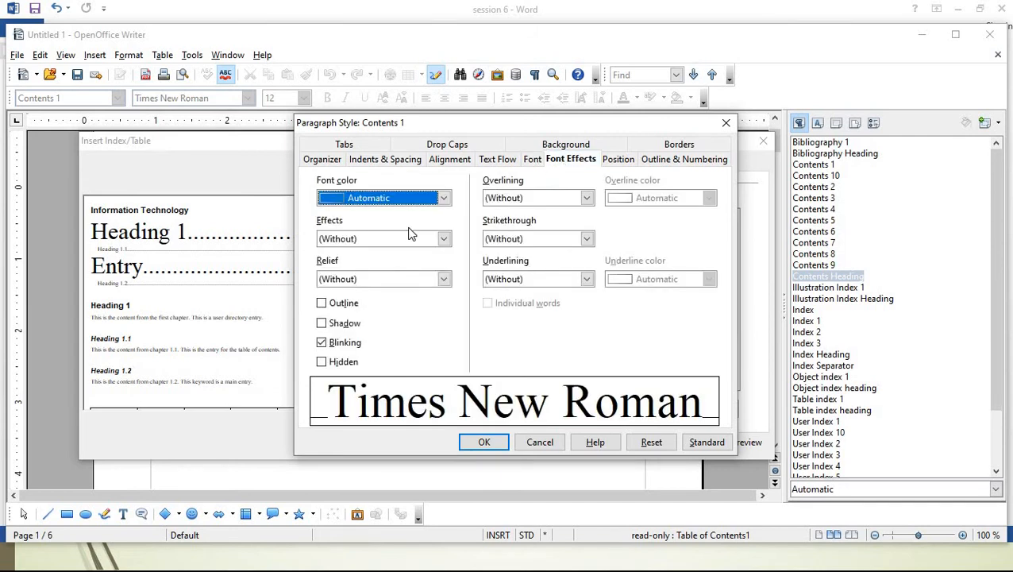
pyautogui.click(322, 305)
pyautogui.click(322, 324)
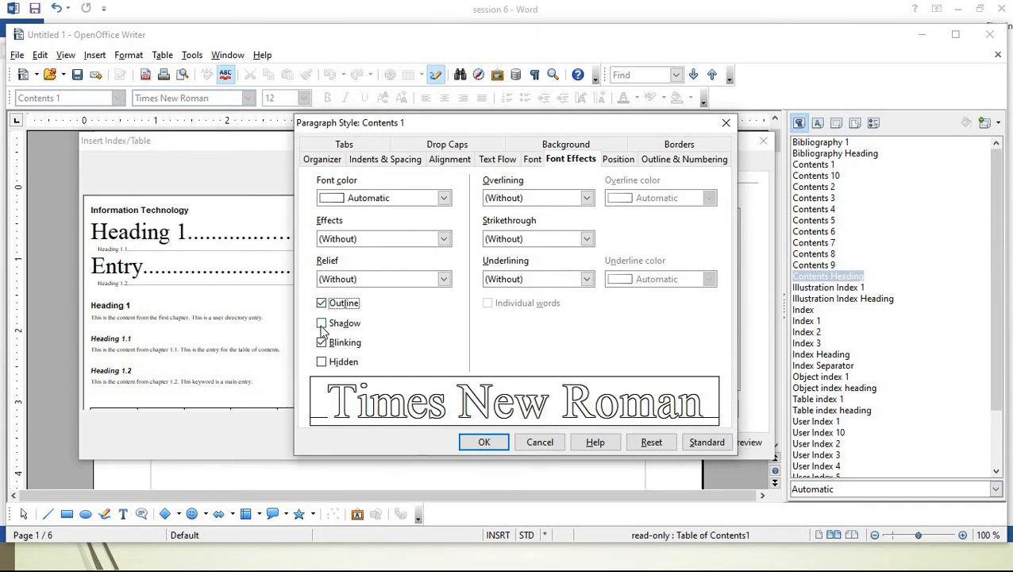
pyautogui.click(321, 342)
pyautogui.click(322, 323)
pyautogui.click(321, 304)
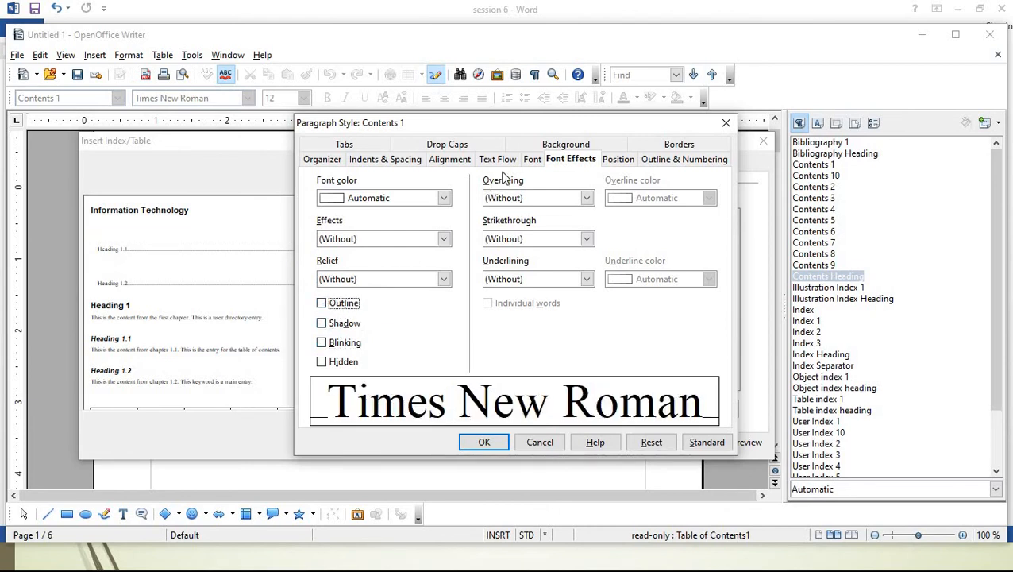
# Reduce the Contents 1 style's font size to match the other entries and apply the changes to the table of contents.
pyautogui.click(532, 161)
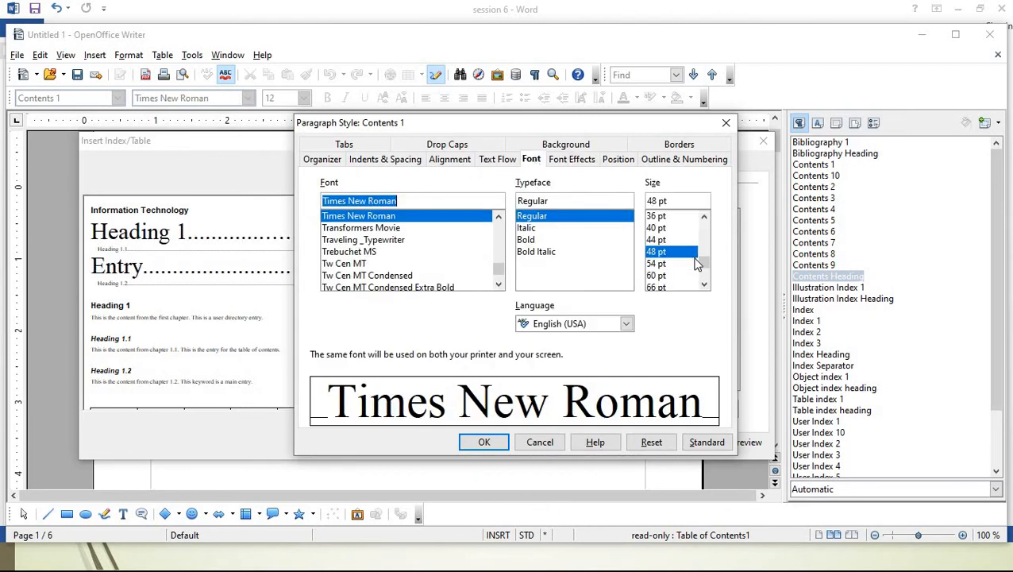
pyautogui.click(696, 251)
pyautogui.scroll(6, 689, 240)
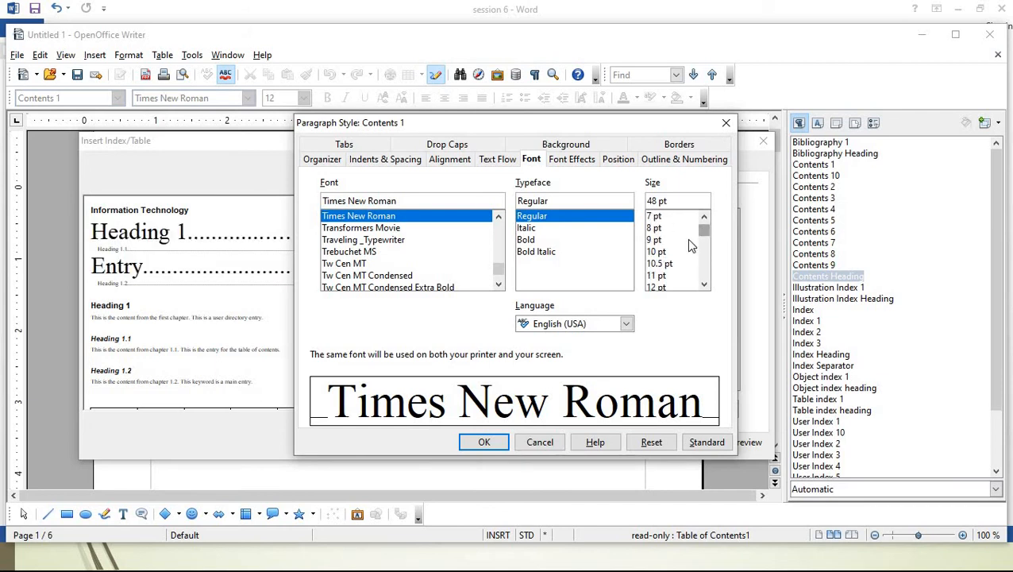
pyautogui.click(485, 442)
pyautogui.click(518, 448)
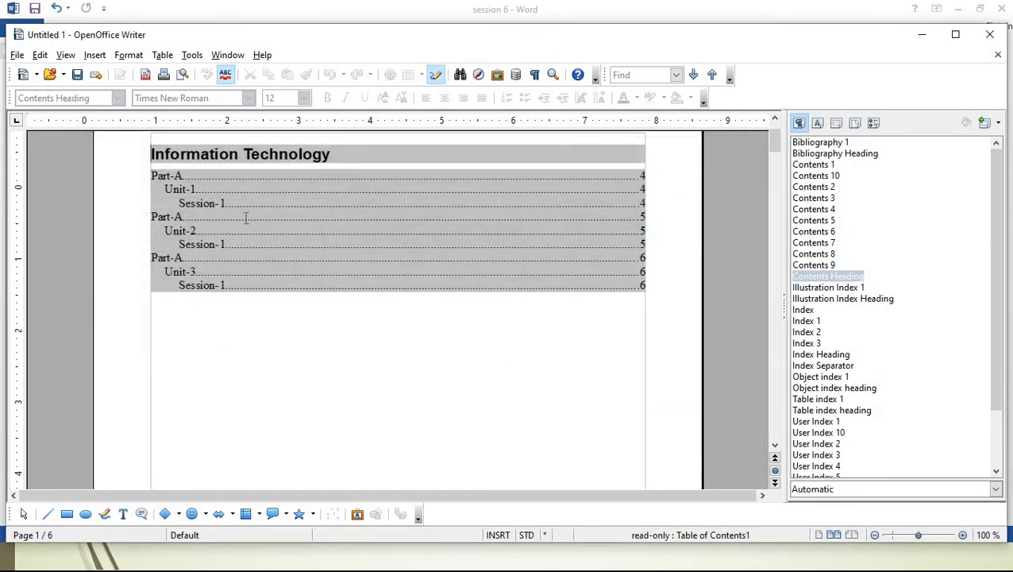
# Edit the table of contents, set the font size of Level 2's Contents 2 style to 54 pt, and apply the changes.
pyautogui.rightClick(246, 223)
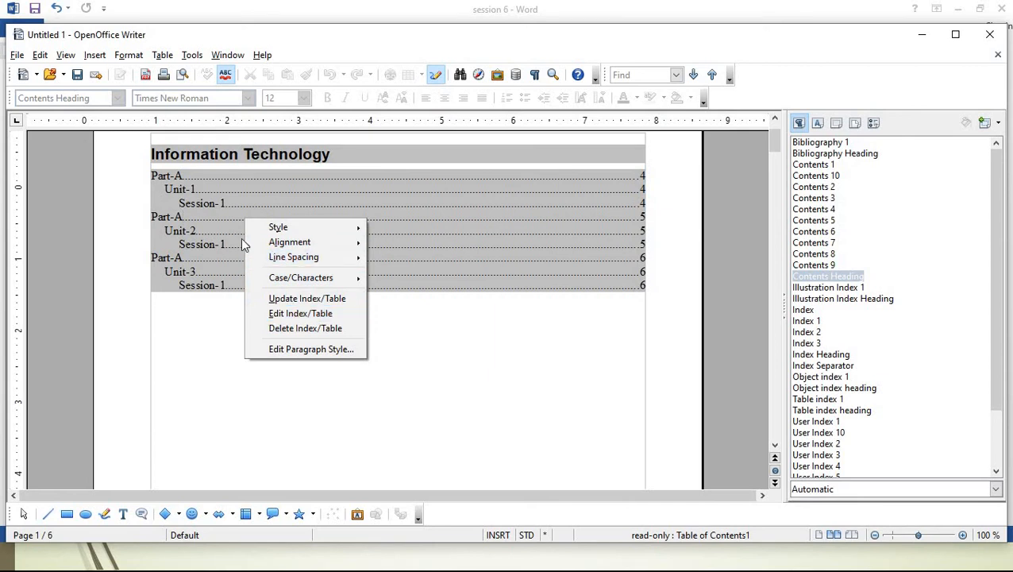
pyautogui.click(306, 317)
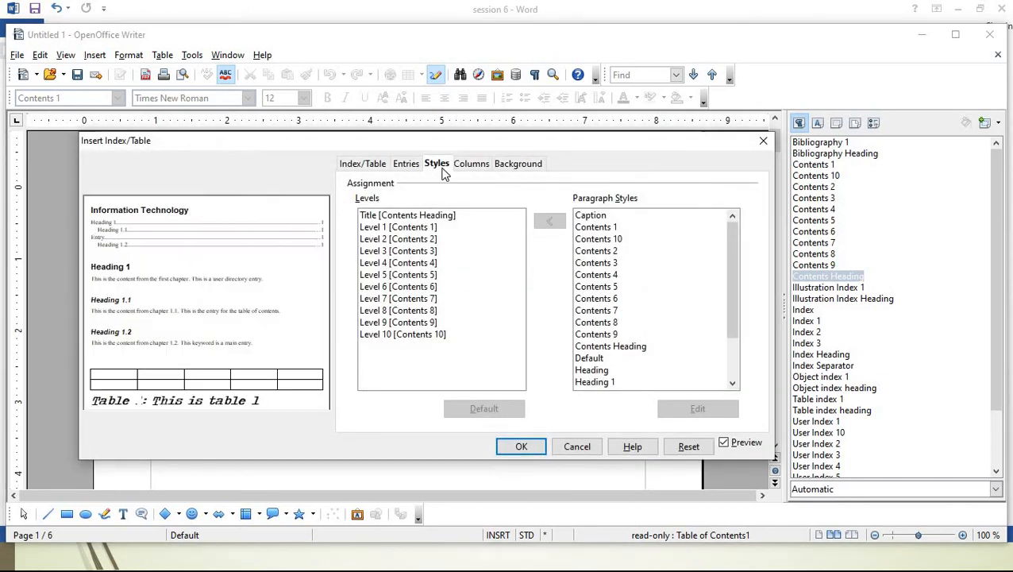
pyautogui.click(429, 238)
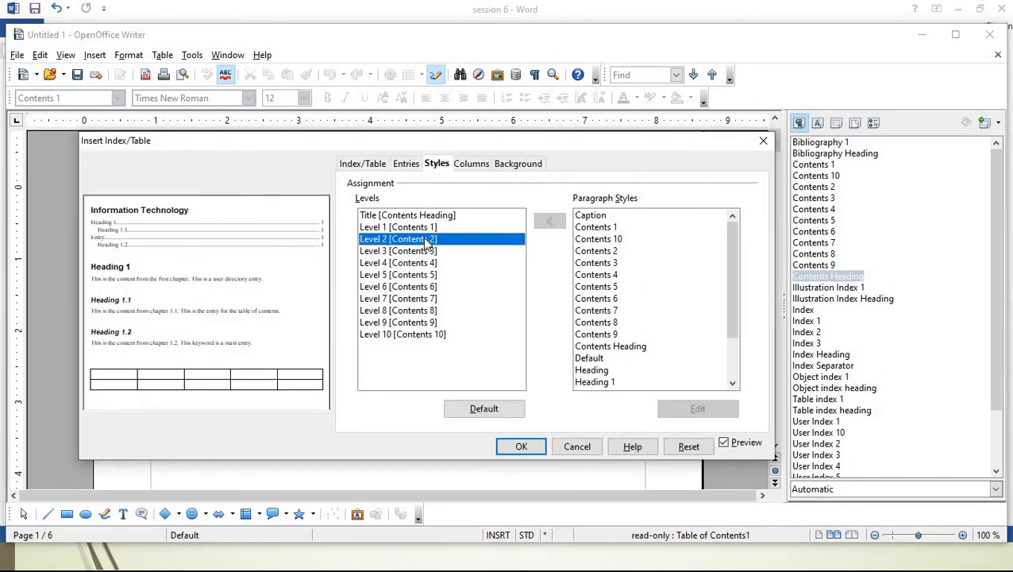
pyautogui.click(602, 252)
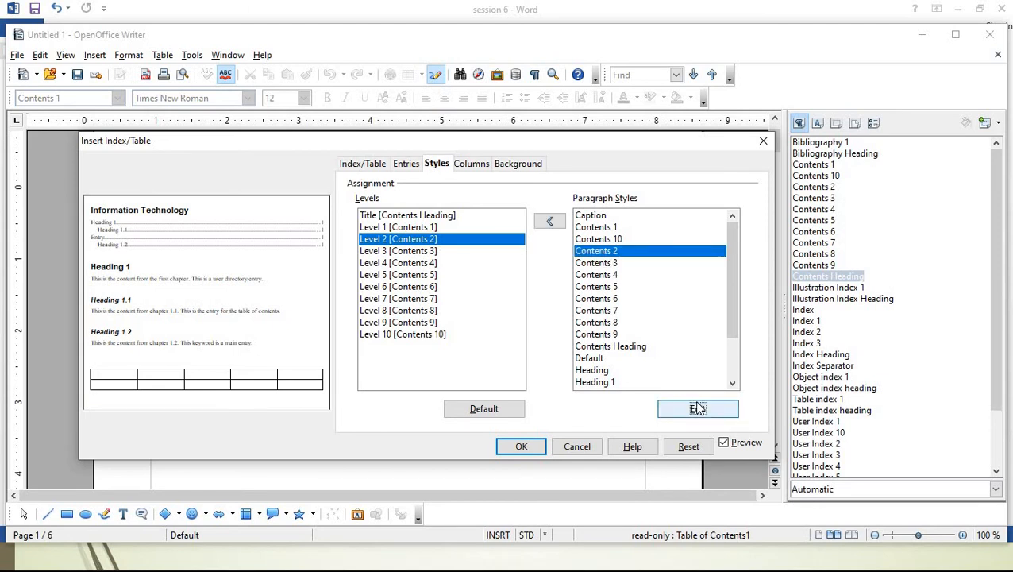
pyautogui.click(697, 408)
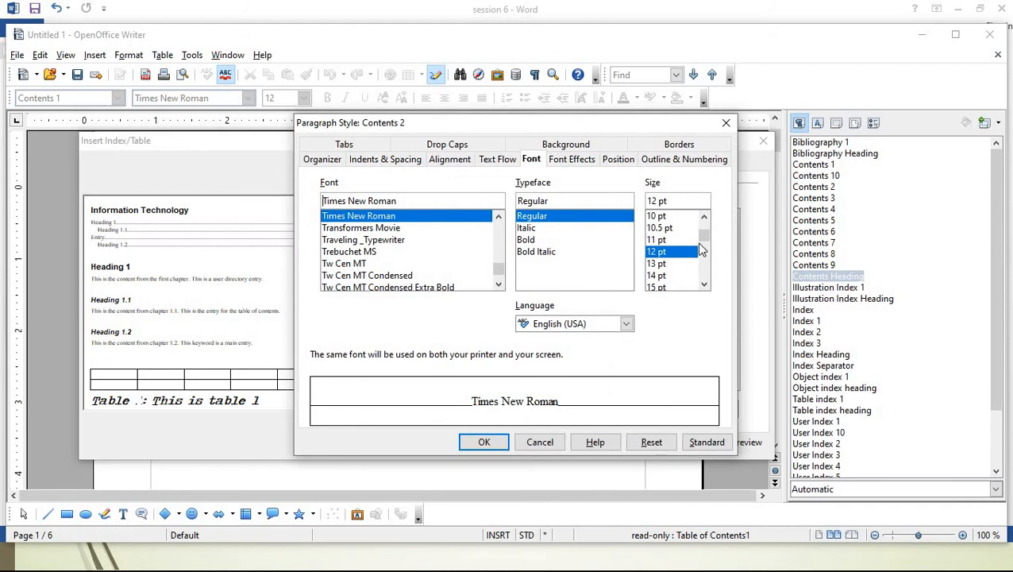
pyautogui.scroll(-5, 699, 263)
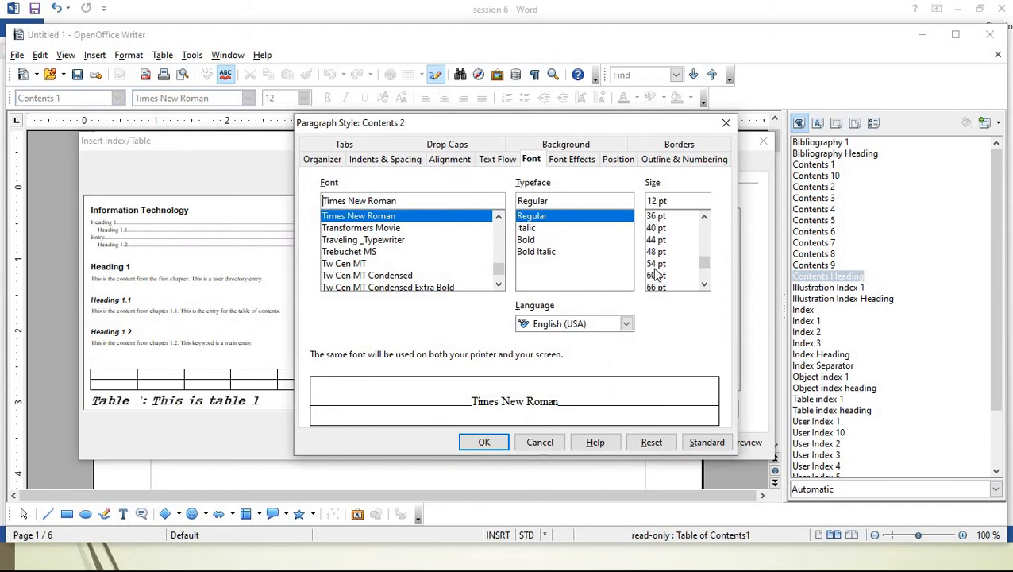
pyautogui.click(656, 264)
pyautogui.click(485, 442)
pyautogui.click(522, 447)
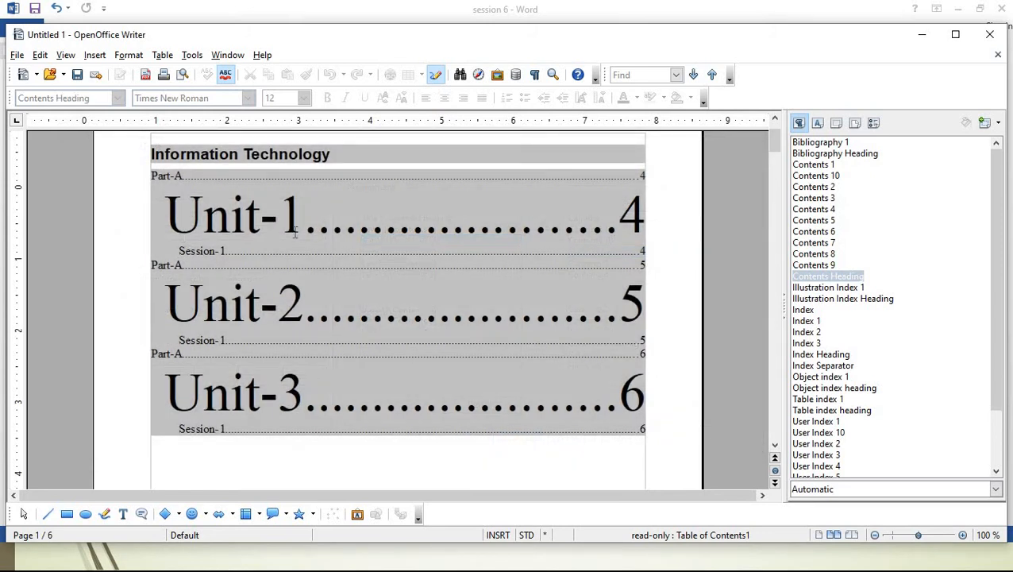
# Reopen the table of contents settings, set the Contents 2 style's font size to 14 pt, and apply the changes.
pyautogui.click(395, 206)
pyautogui.rightClick(394, 210)
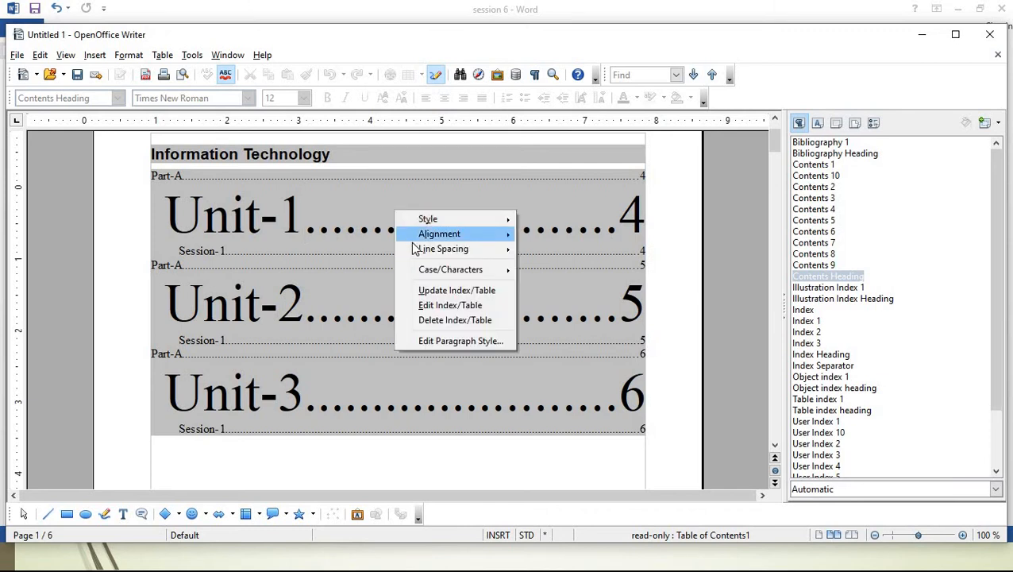
pyautogui.click(359, 226)
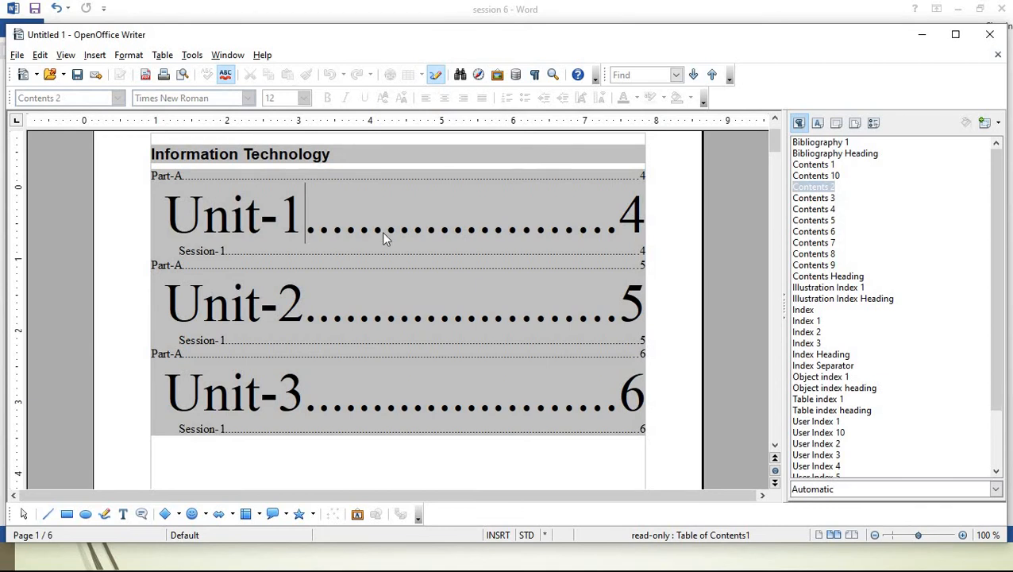
pyautogui.rightClick(381, 231)
pyautogui.click(436, 328)
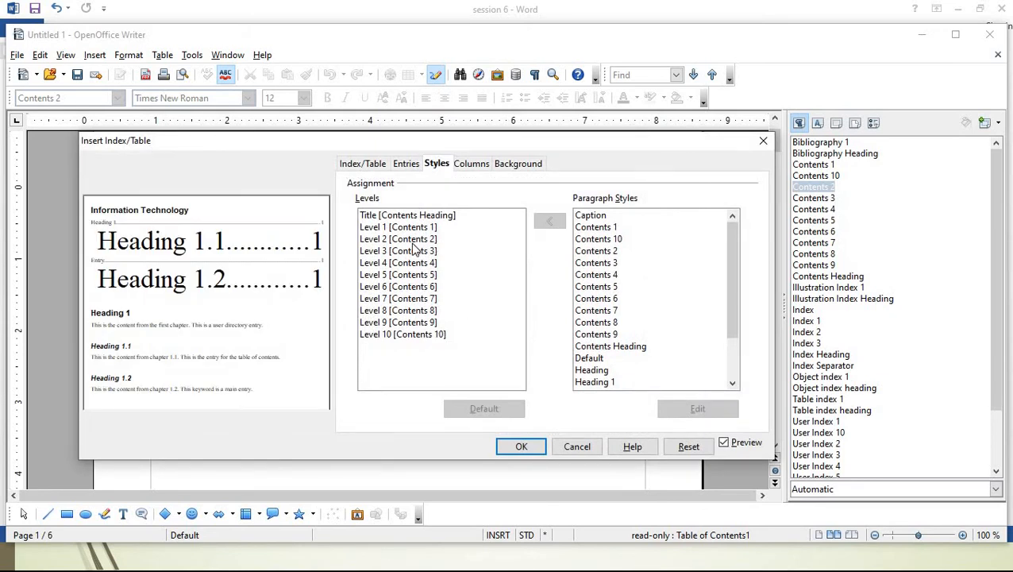
pyautogui.click(413, 240)
pyautogui.click(605, 253)
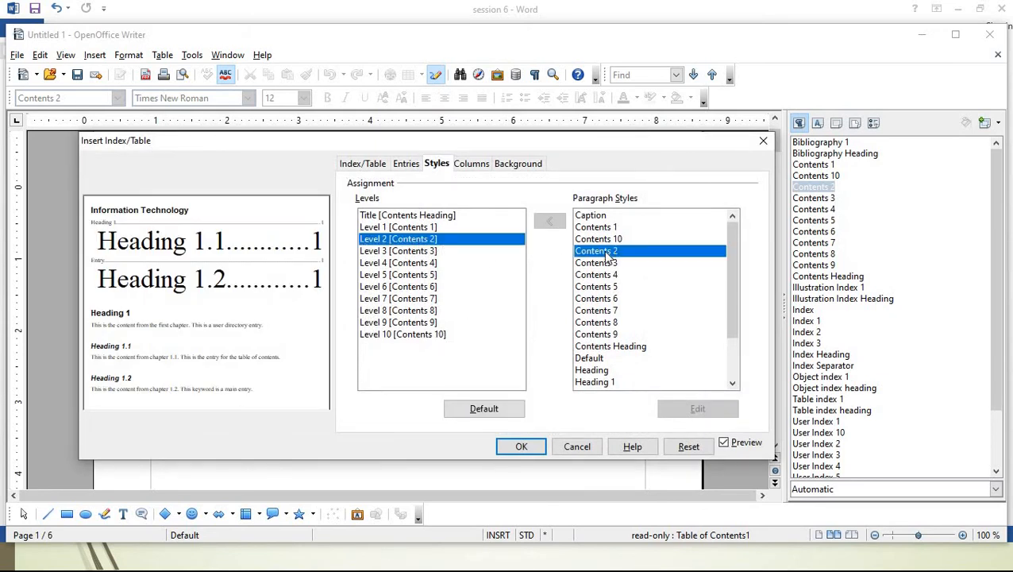
pyautogui.click(693, 409)
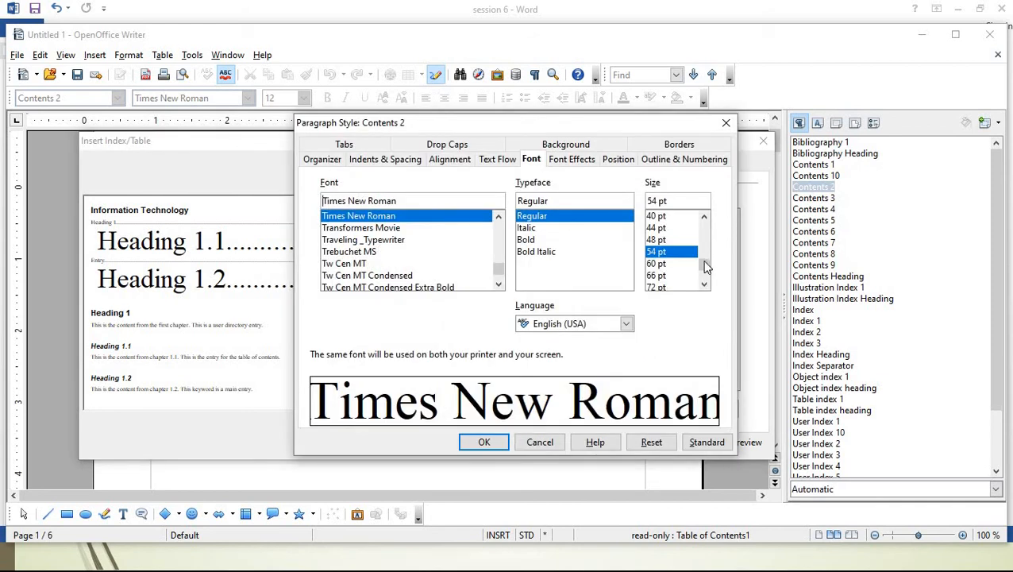
pyautogui.click(707, 251)
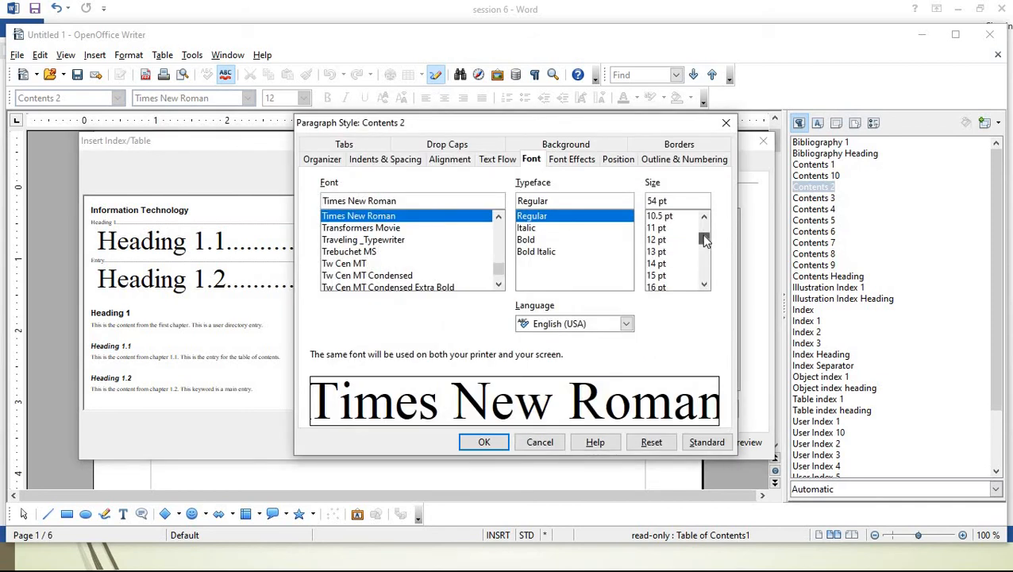
pyautogui.click(671, 263)
pyautogui.click(484, 443)
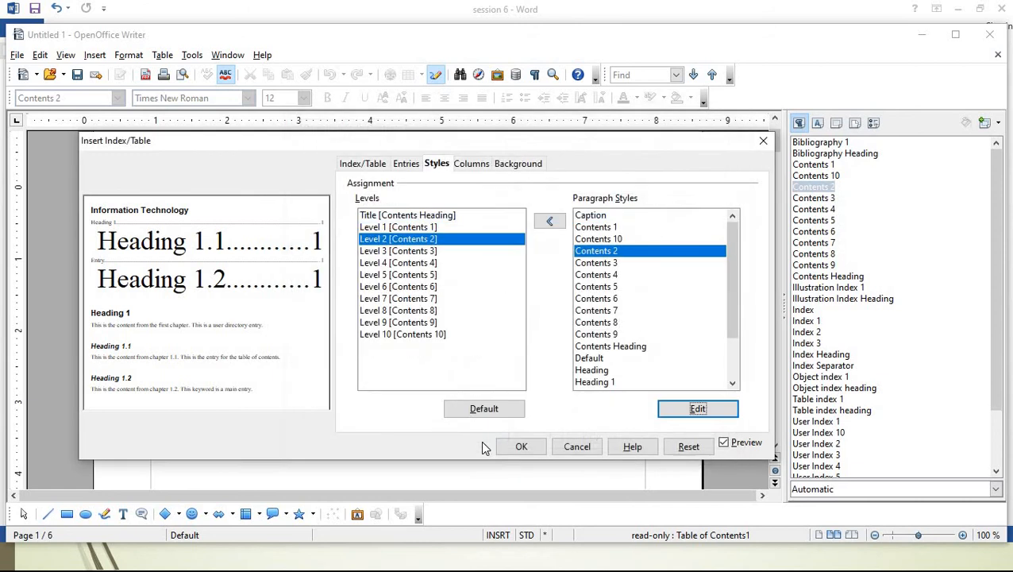
pyautogui.click(519, 447)
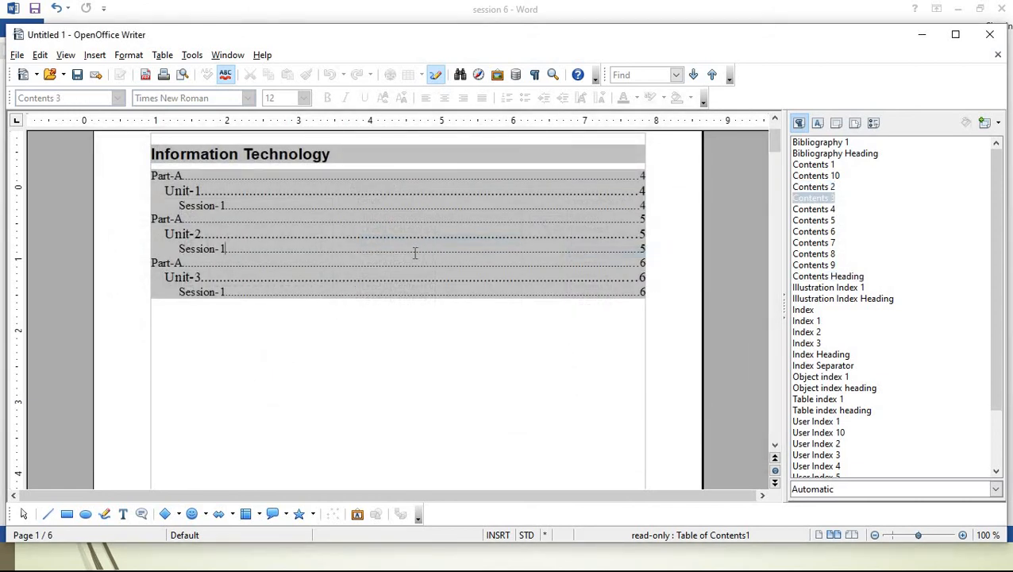
# Switch to the session 6 notes in Word and review the section on applying character style and maintaining a table of content.
pyautogui.hotkey('alt', 'Tab')
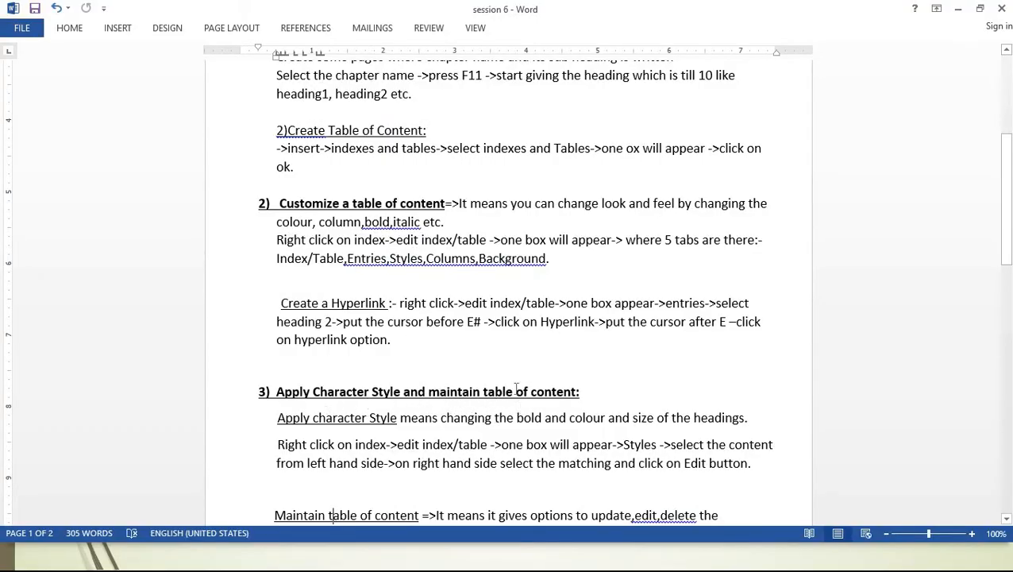
pyautogui.moveTo(1007, 254); pyautogui.dragTo(1007, 299)
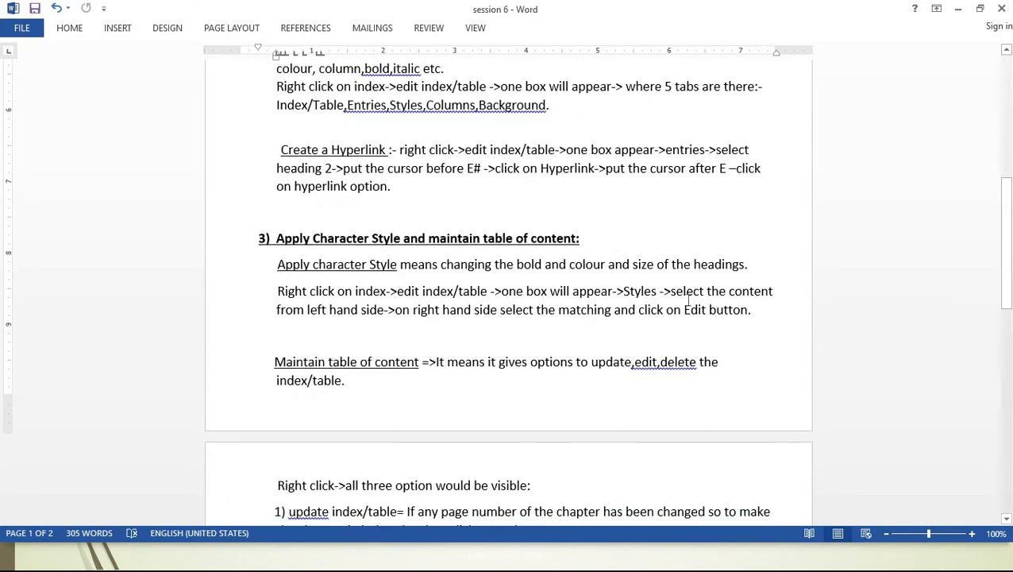
pyautogui.moveTo(1007, 227); pyautogui.dragTo(1007, 289)
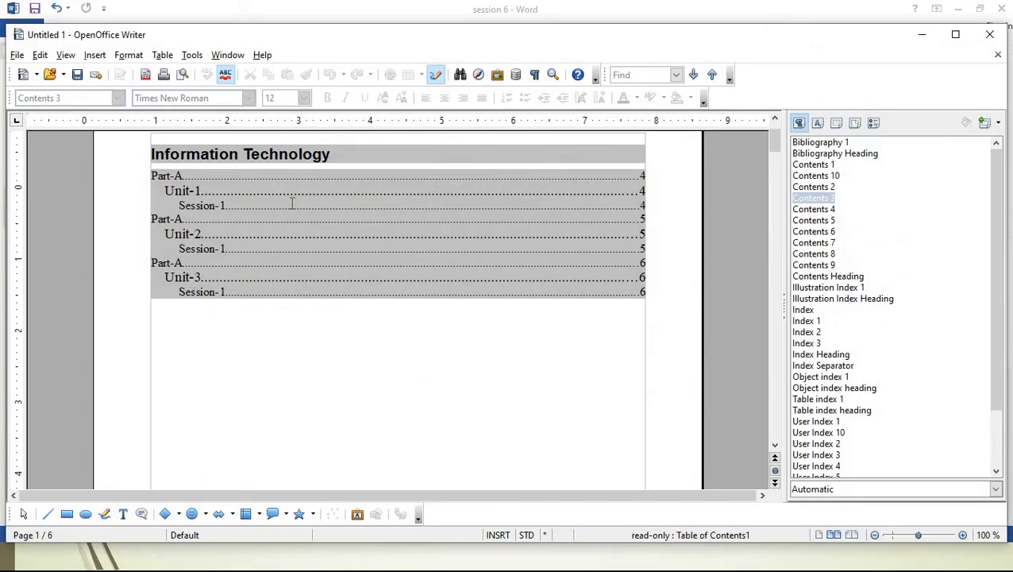
# Back in OpenOffice Writer, delete the table of contents and insert a new Information Technology one for the entire document with the preset options.
pyautogui.rightClick(292, 203)
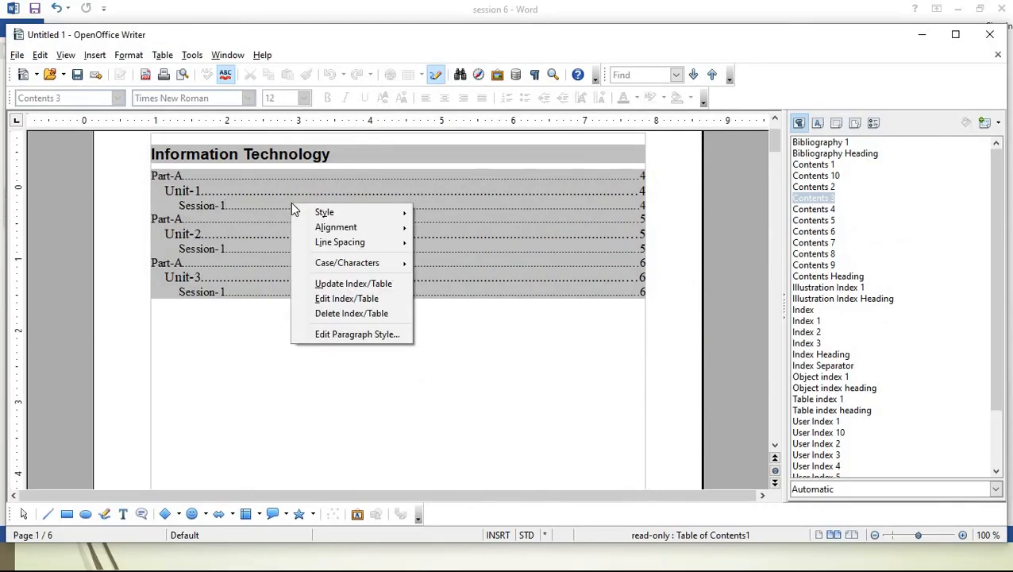
pyautogui.click(349, 315)
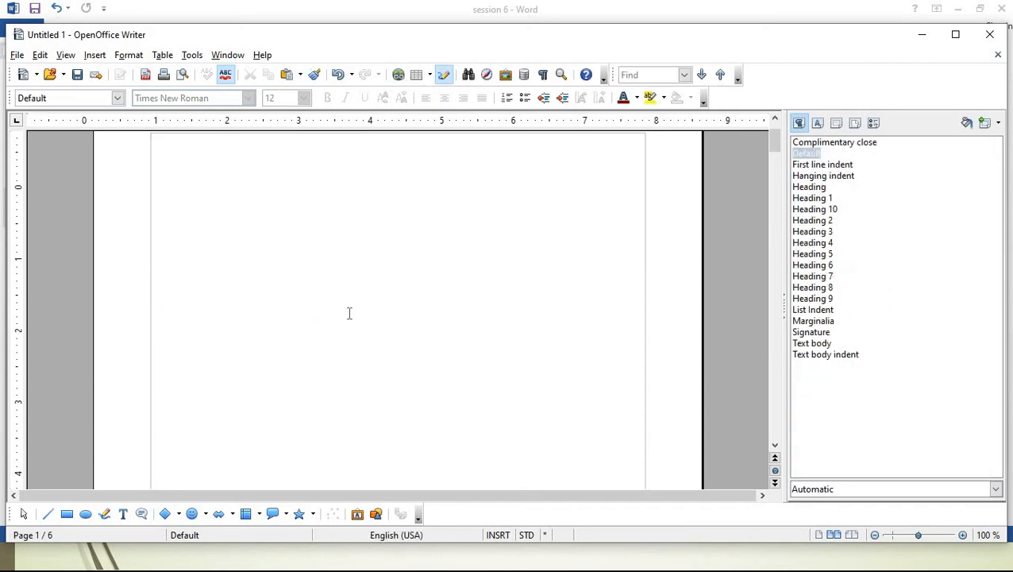
pyautogui.click(95, 56)
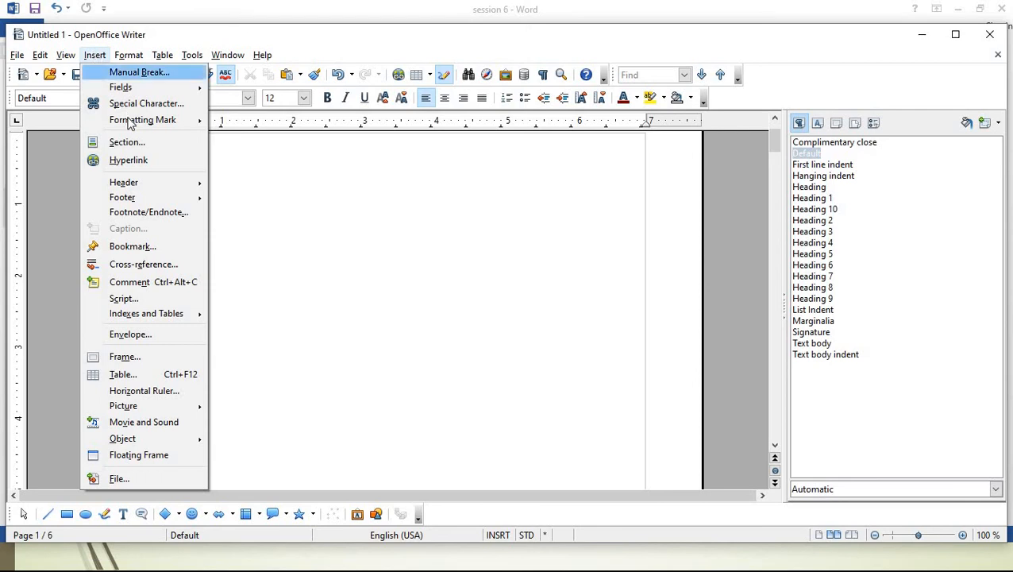
pyautogui.moveTo(134, 129)
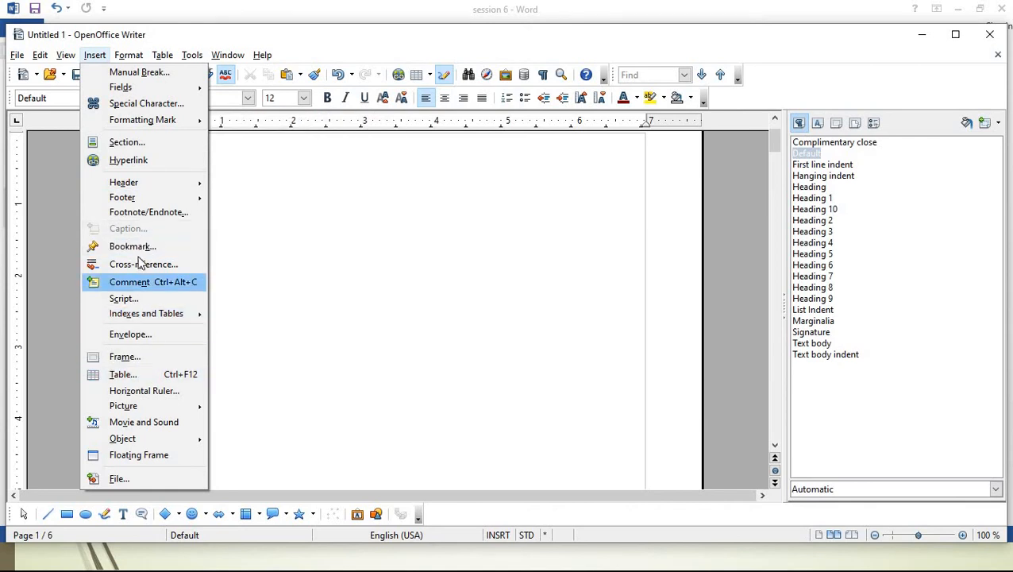
pyautogui.moveTo(157, 312)
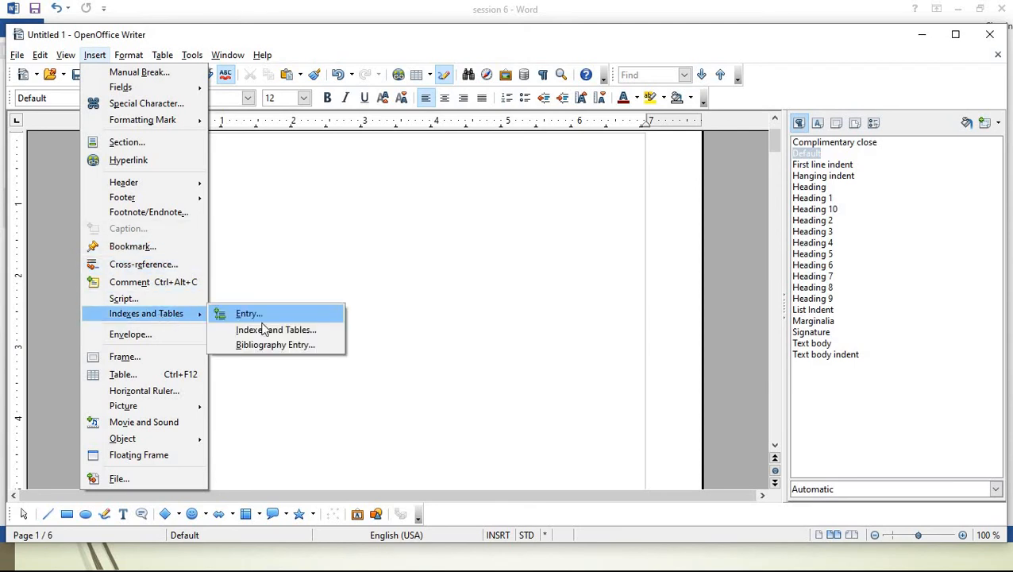
pyautogui.click(275, 330)
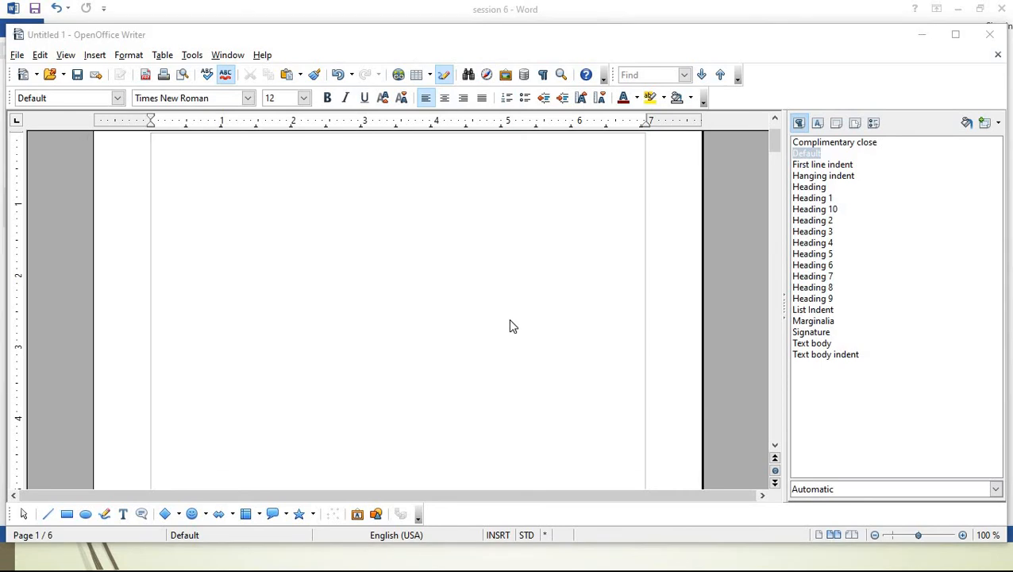
pyautogui.click(522, 447)
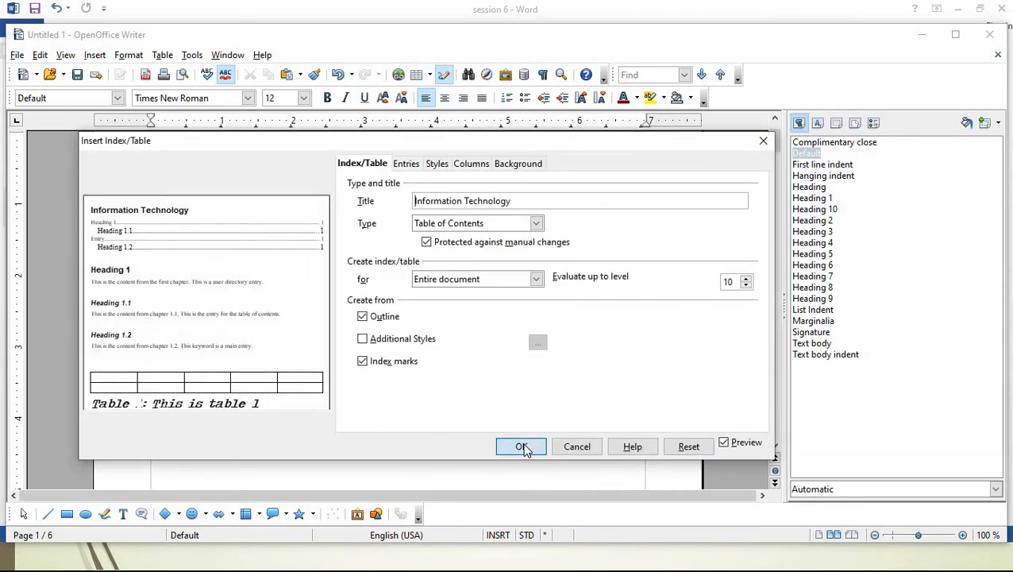
# Edit the new table of contents and assign the Caption Characters character style in the level 2 entry structure.
pyautogui.click(364, 225)
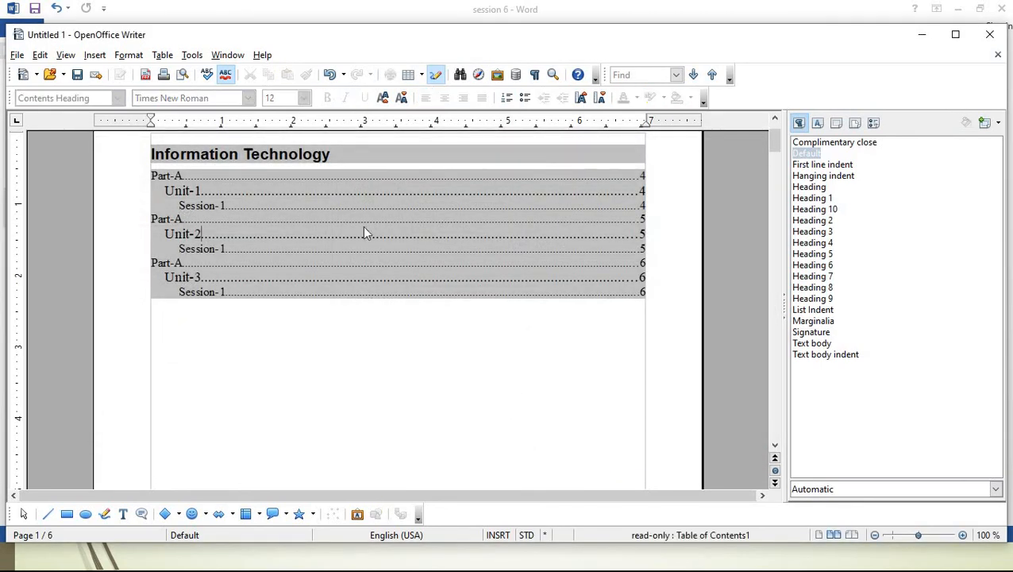
pyautogui.rightClick(365, 227)
pyautogui.click(419, 323)
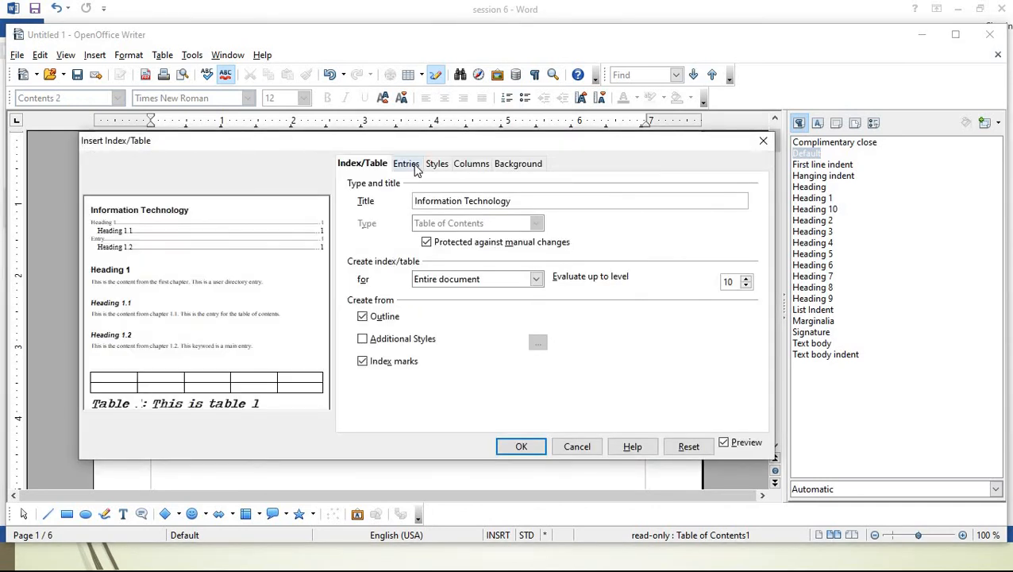
pyautogui.click(415, 165)
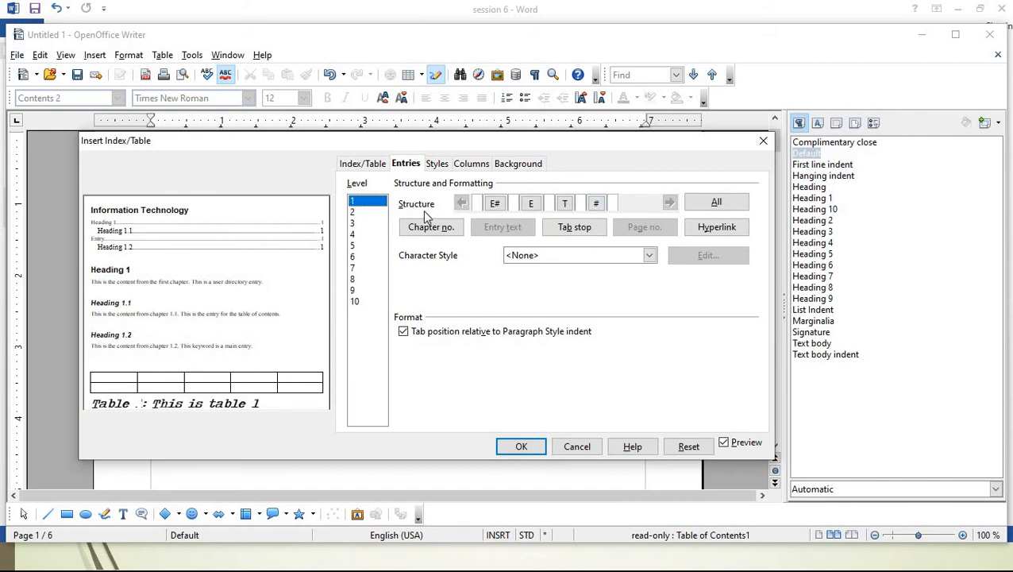
pyautogui.click(361, 213)
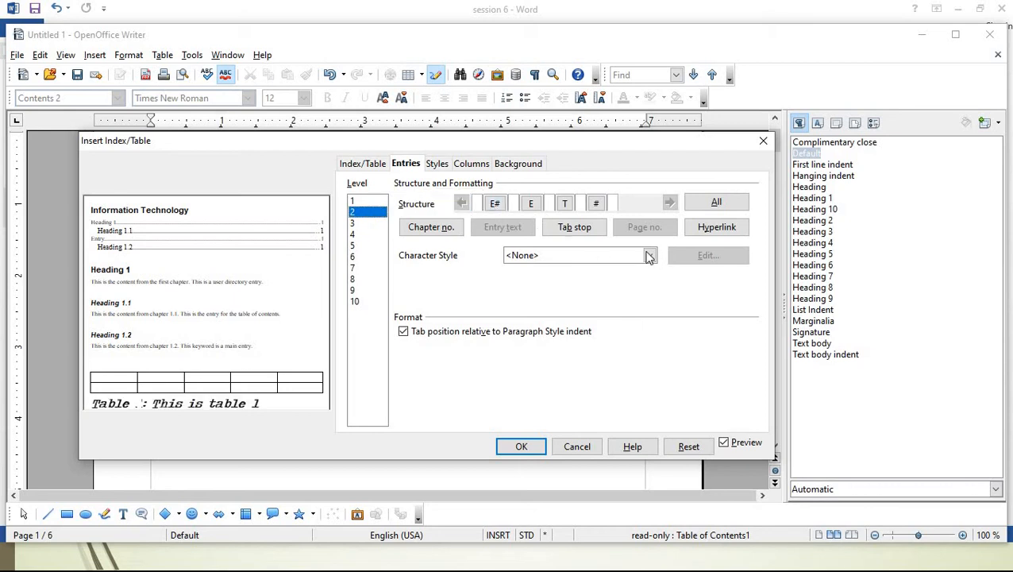
pyautogui.click(651, 255)
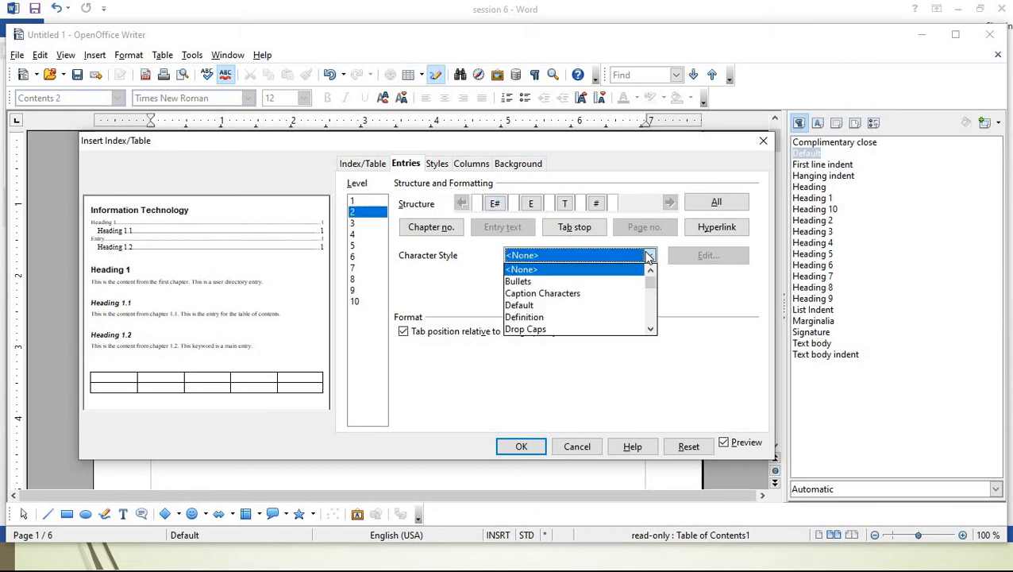
pyautogui.click(591, 294)
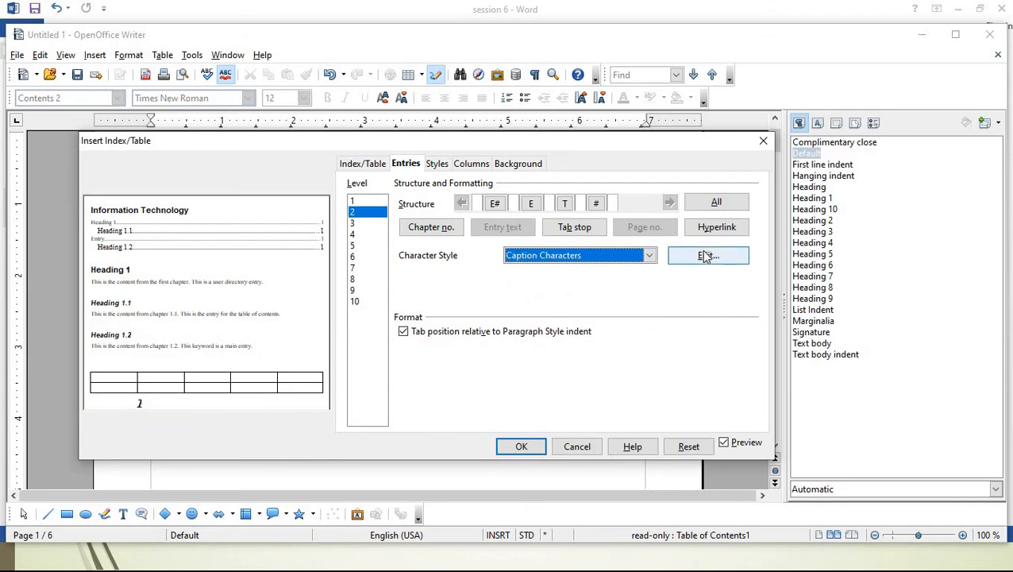
# Edit the Caption Characters style, set its font size to 54 pt, and apply the table of contents settings.
pyautogui.click(706, 256)
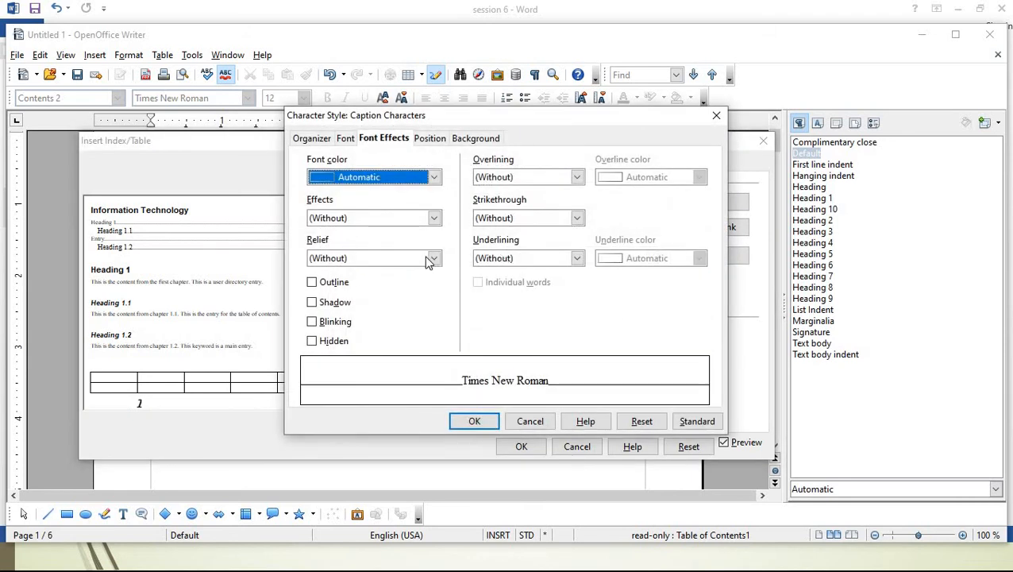
pyautogui.click(346, 141)
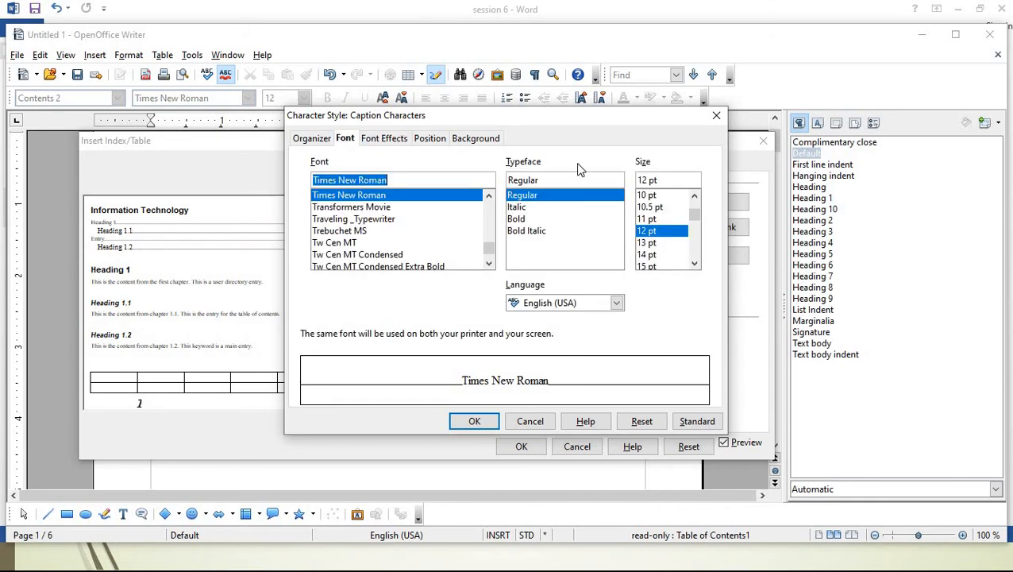
pyautogui.scroll(-1, 689, 240)
pyautogui.scroll(-5, 690, 242)
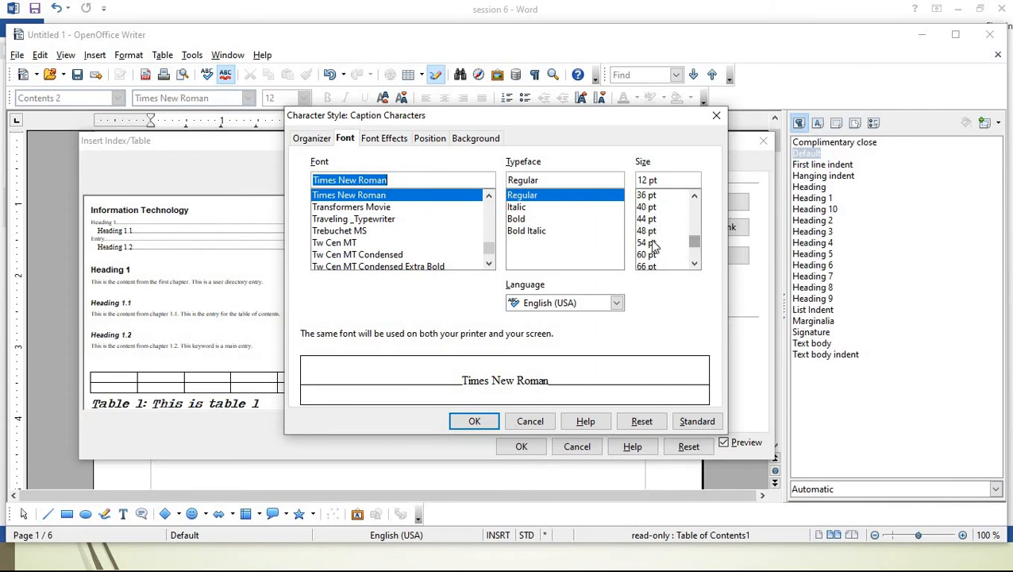
pyautogui.click(647, 242)
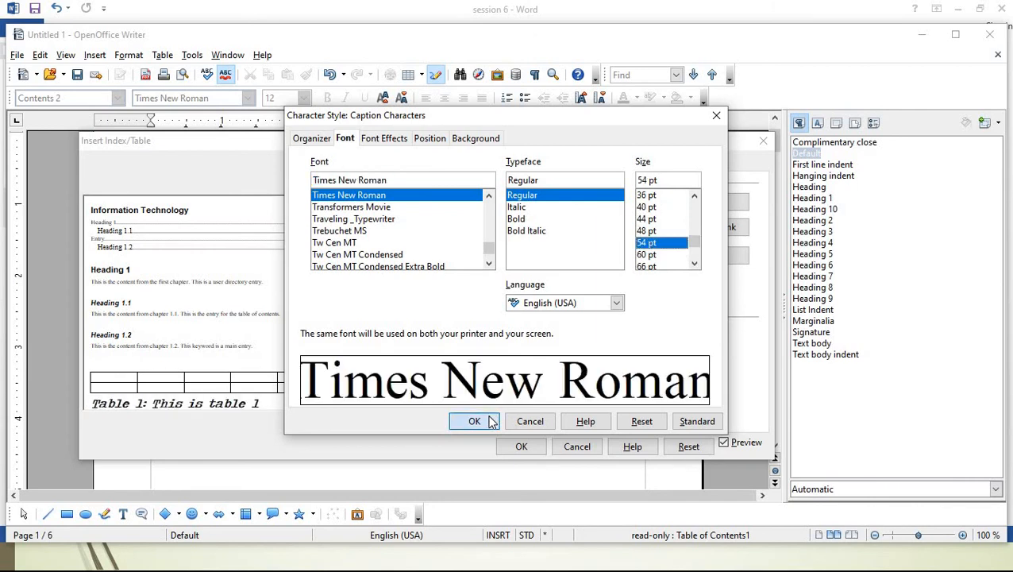
pyautogui.click(475, 421)
pyautogui.click(516, 446)
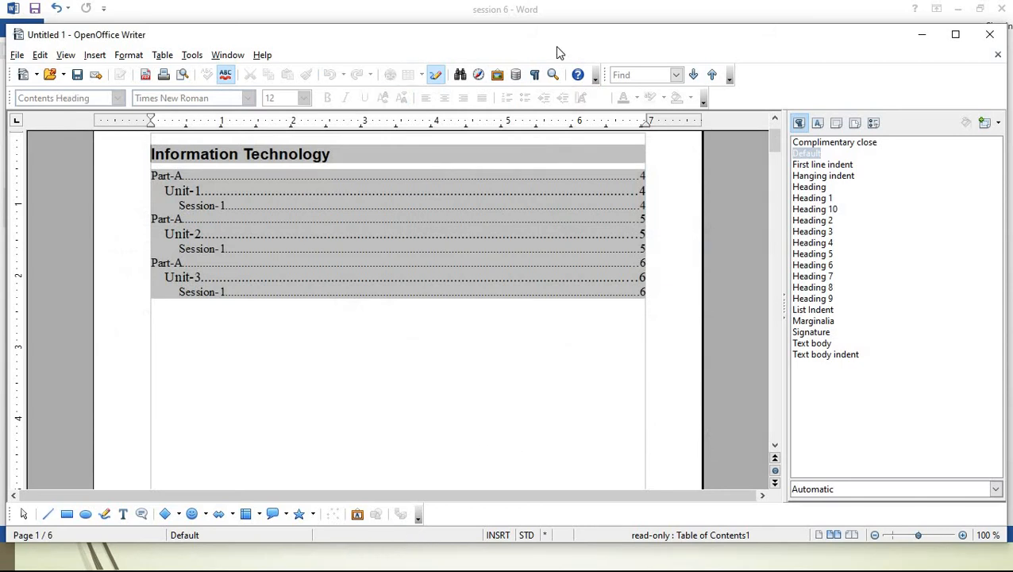
# Edit the table of contents again, assign Caption Characters to the level 2 entry text element (E), and apply the settings.
pyautogui.rightClick(442, 193)
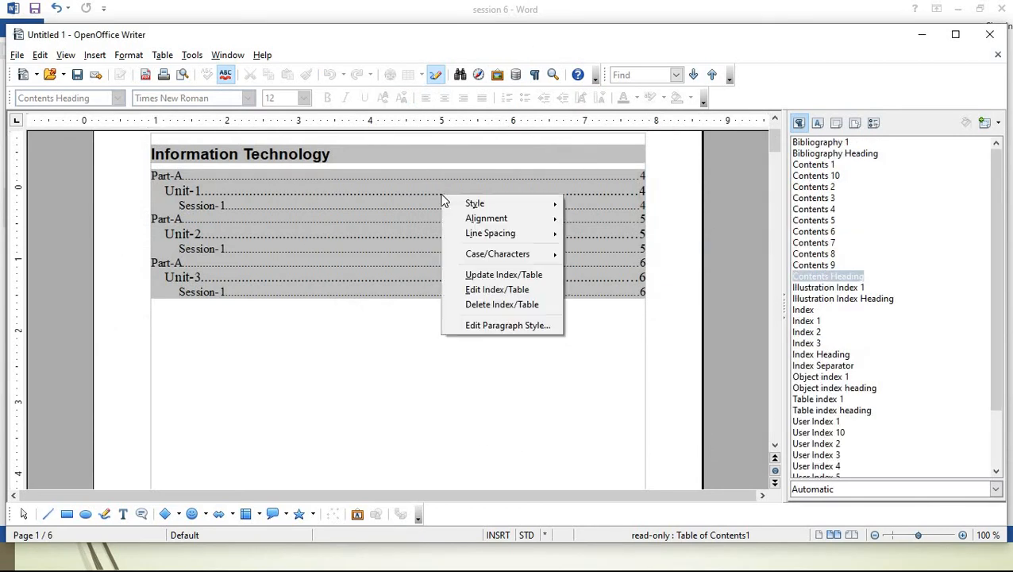
pyautogui.click(494, 289)
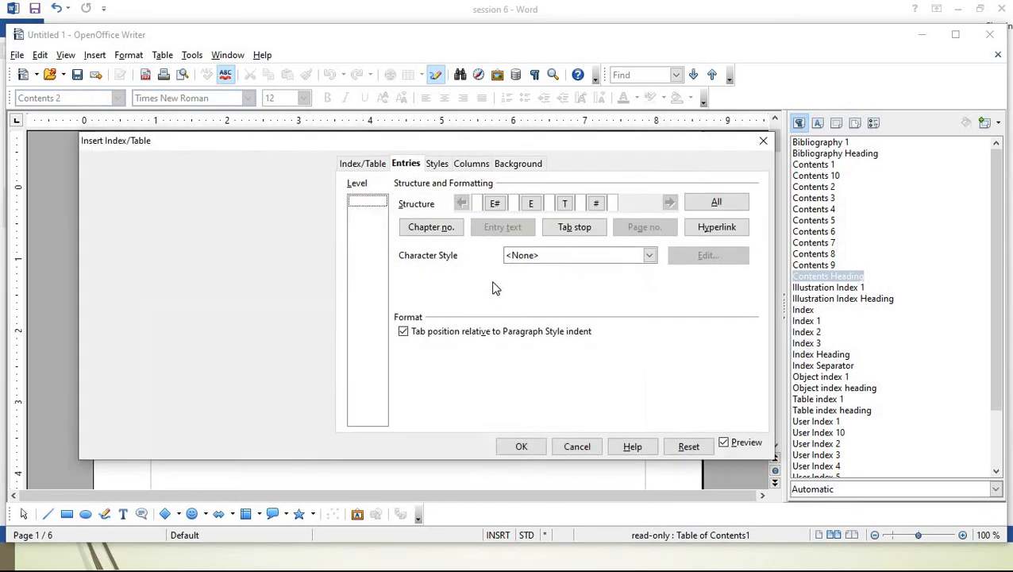
pyautogui.click(365, 212)
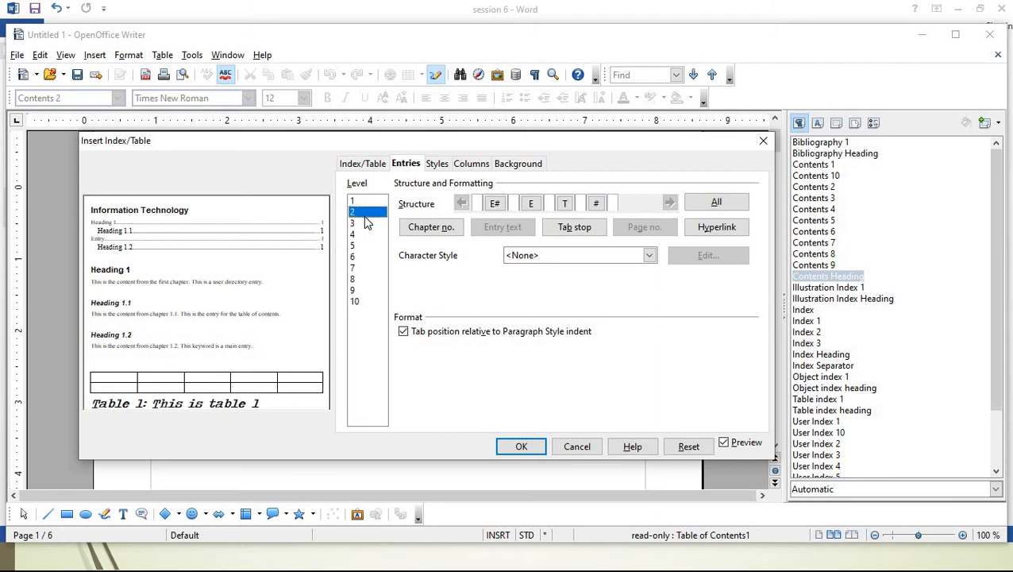
pyautogui.click(495, 205)
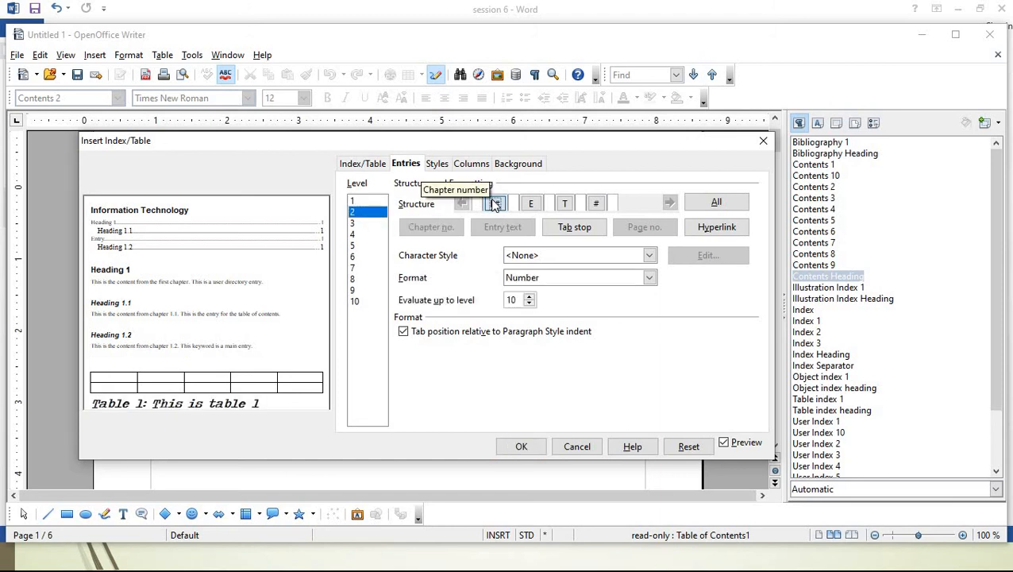
pyautogui.click(531, 207)
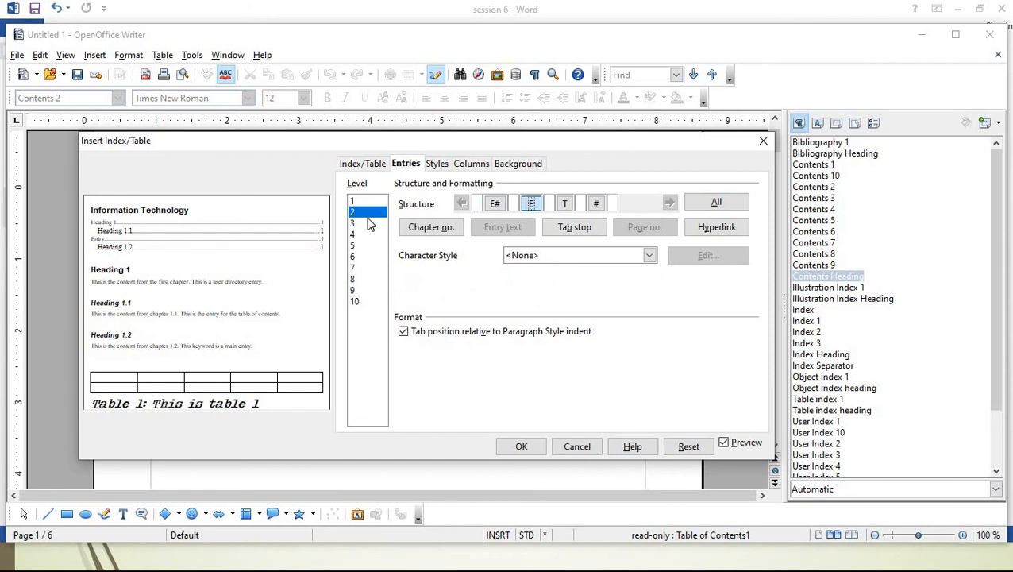
pyautogui.moveTo(283, 144); pyautogui.dragTo(288, 228)
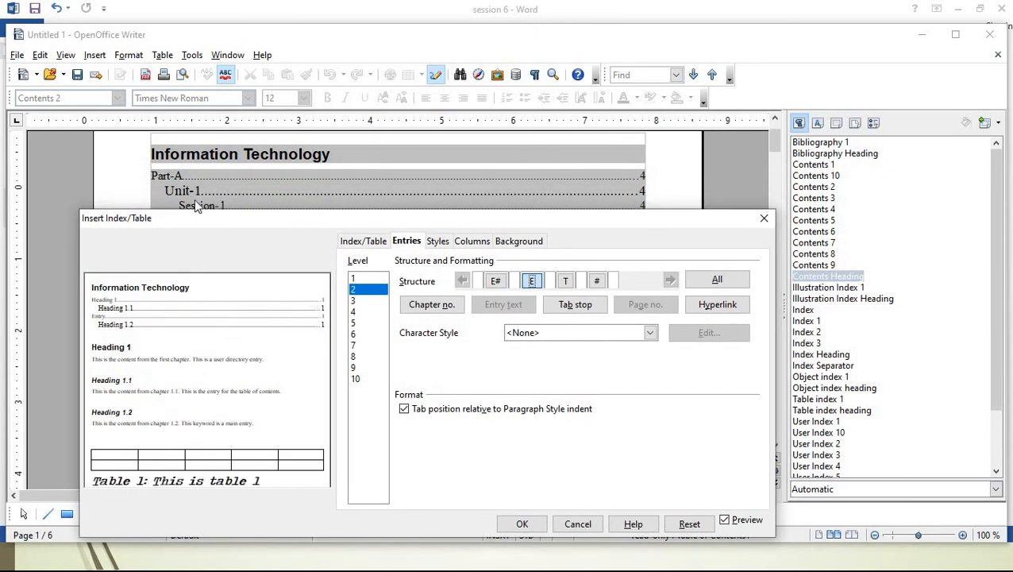
pyautogui.moveTo(266, 222); pyautogui.dragTo(243, 161)
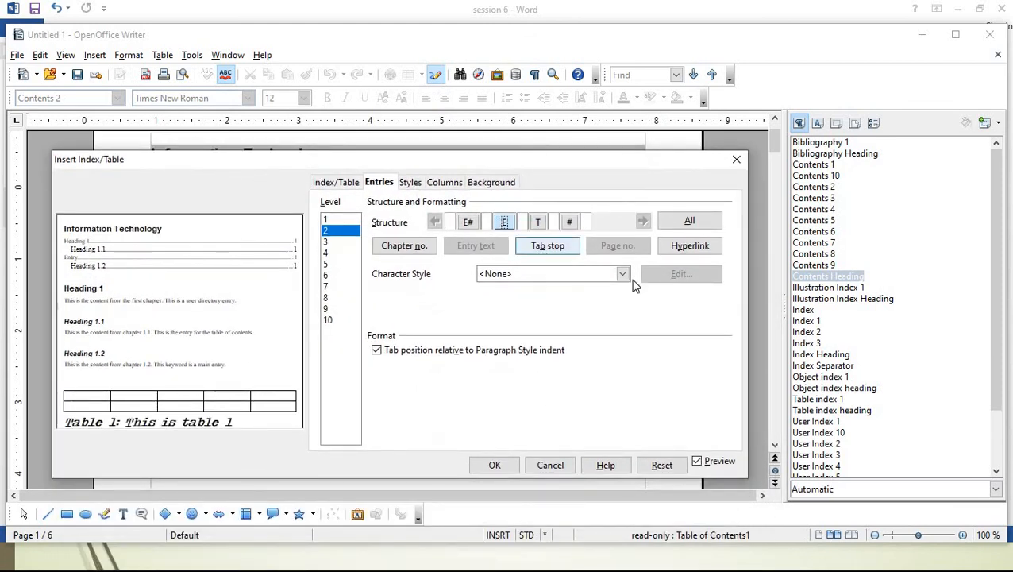
pyautogui.click(624, 273)
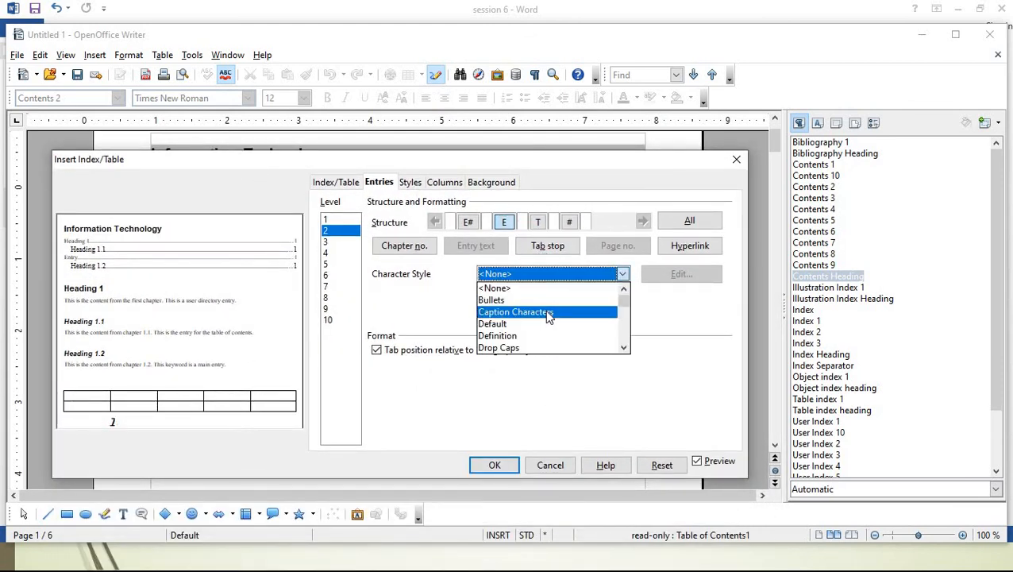
pyautogui.click(545, 312)
pyautogui.click(681, 275)
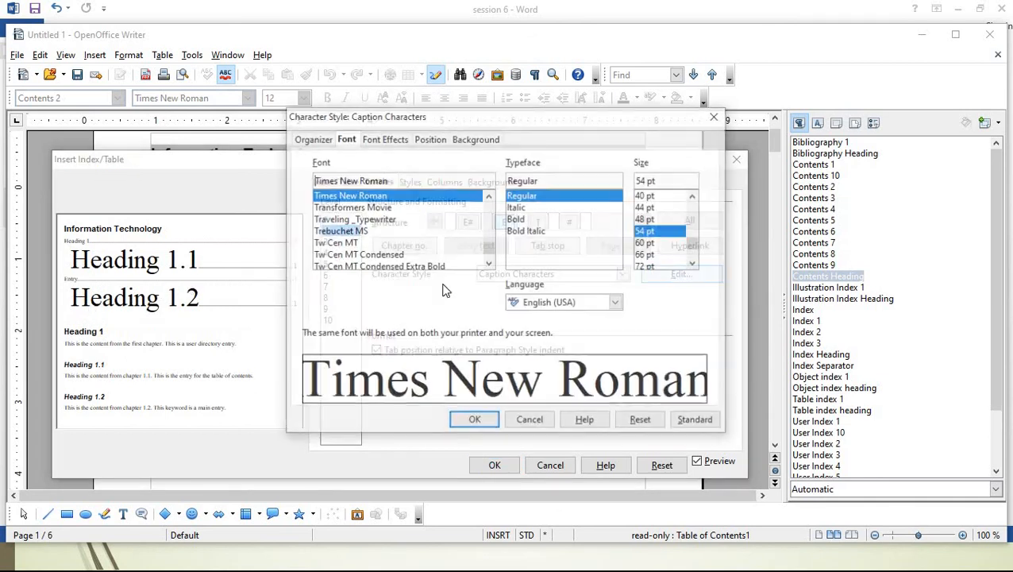
pyautogui.click(476, 421)
pyautogui.click(495, 464)
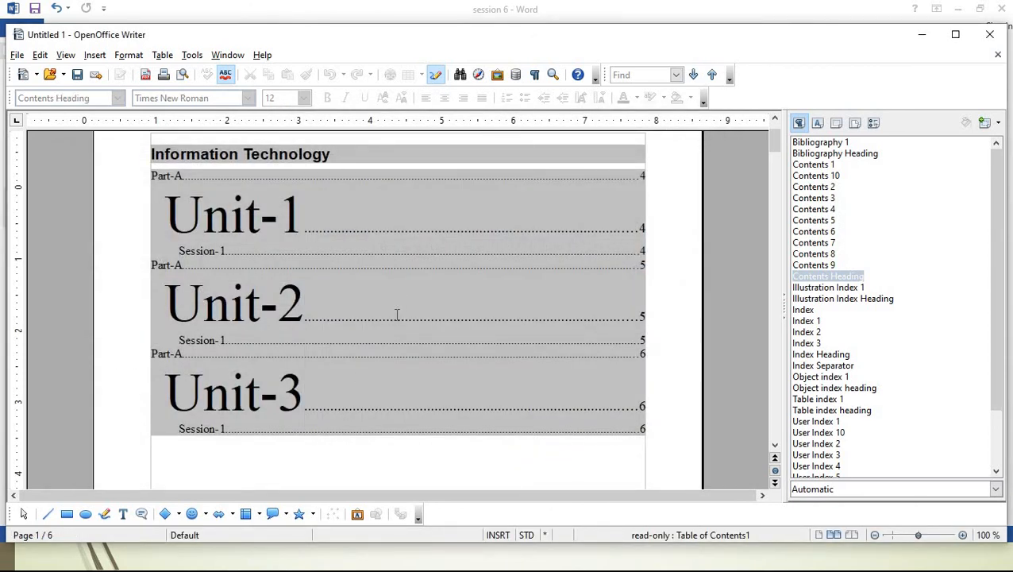
# Reopen the table of contents settings, set the level 2 entry text's Caption Characters style to 12 pt, and apply the changes.
pyautogui.rightClick(412, 266)
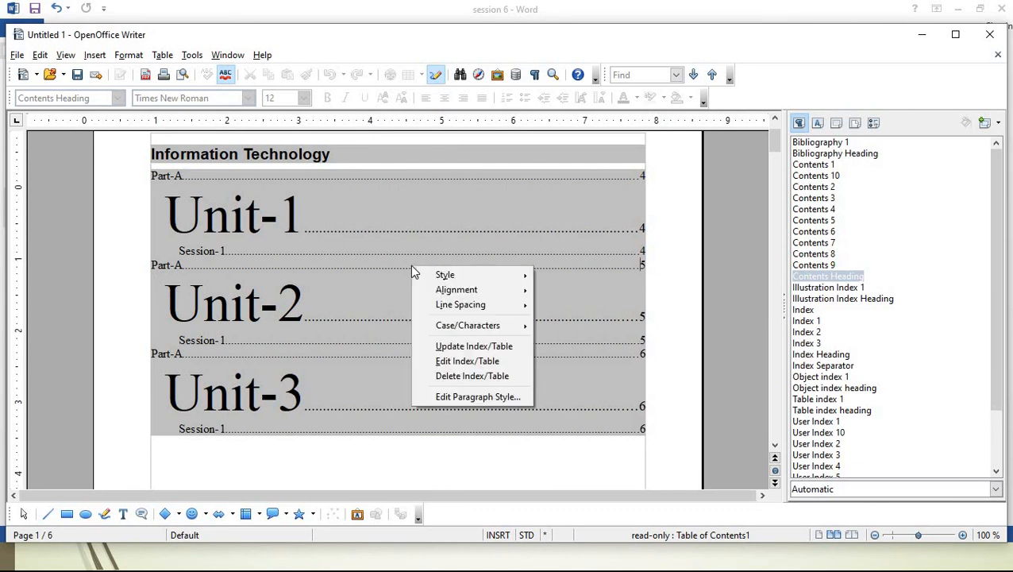
pyautogui.click(467, 364)
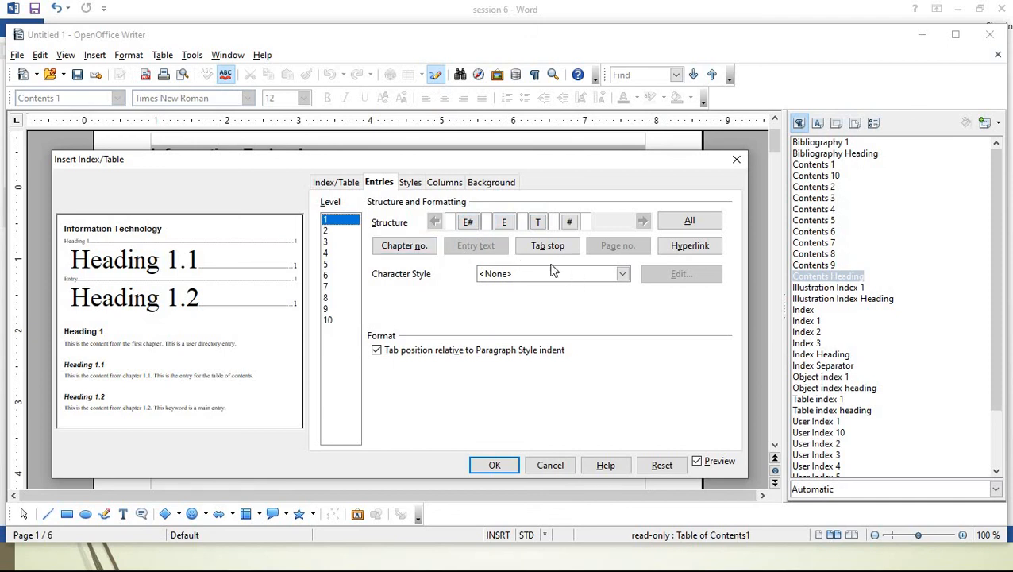
pyautogui.click(334, 231)
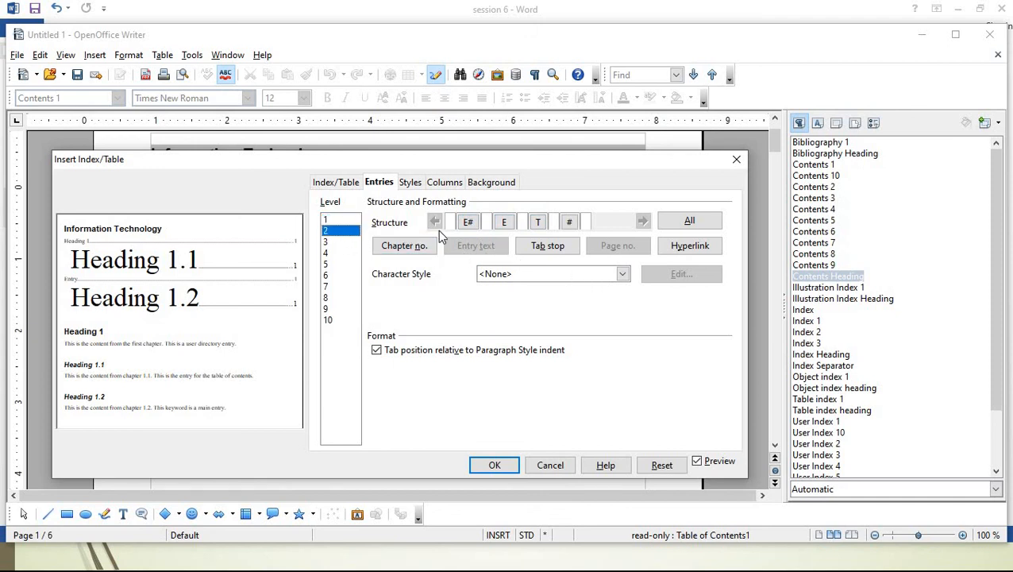
pyautogui.click(505, 221)
pyautogui.click(677, 275)
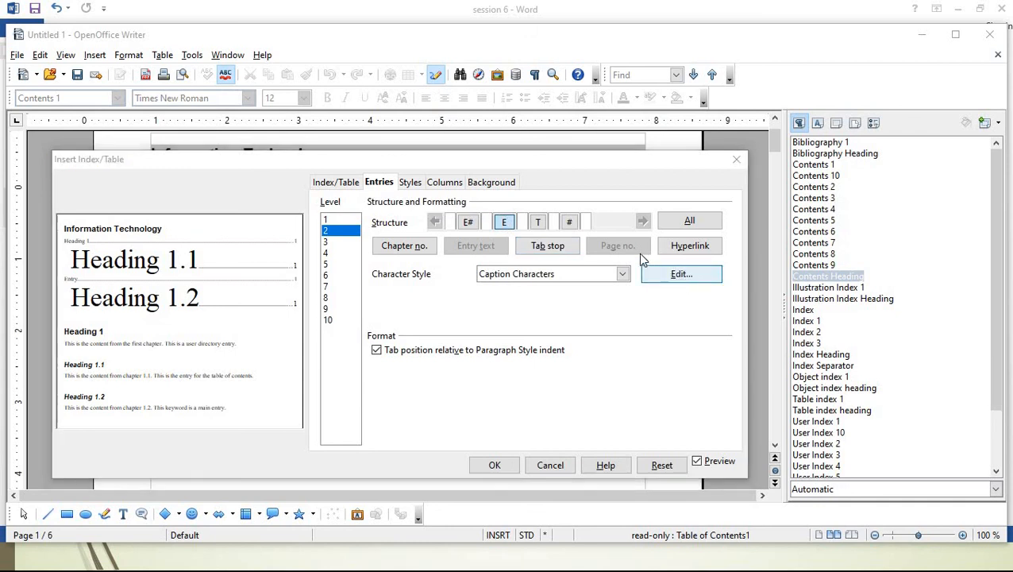
pyautogui.moveTo(697, 248); pyautogui.dragTo(694, 208)
pyautogui.click(651, 255)
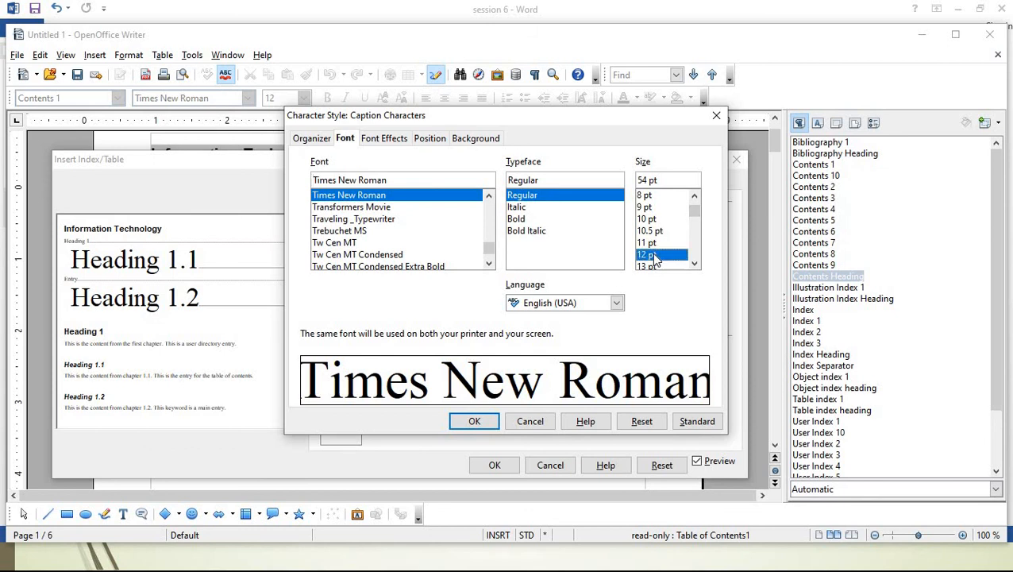
pyautogui.click(475, 422)
pyautogui.click(491, 465)
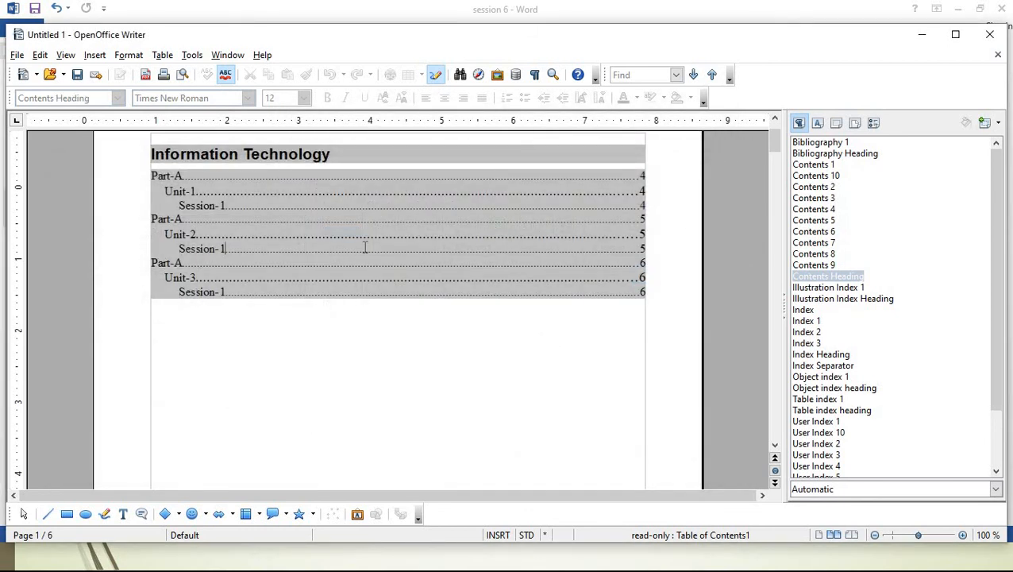
# Edit the table of contents to hyperlink level 2 entries, adding a link start before E# and a link end after E.
pyautogui.rightClick(365, 247)
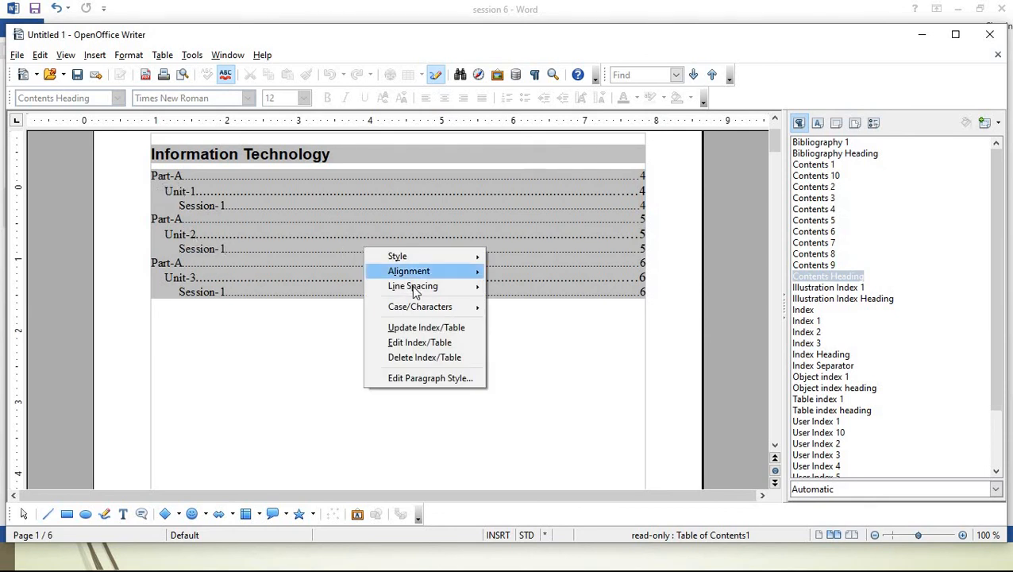
pyautogui.click(435, 341)
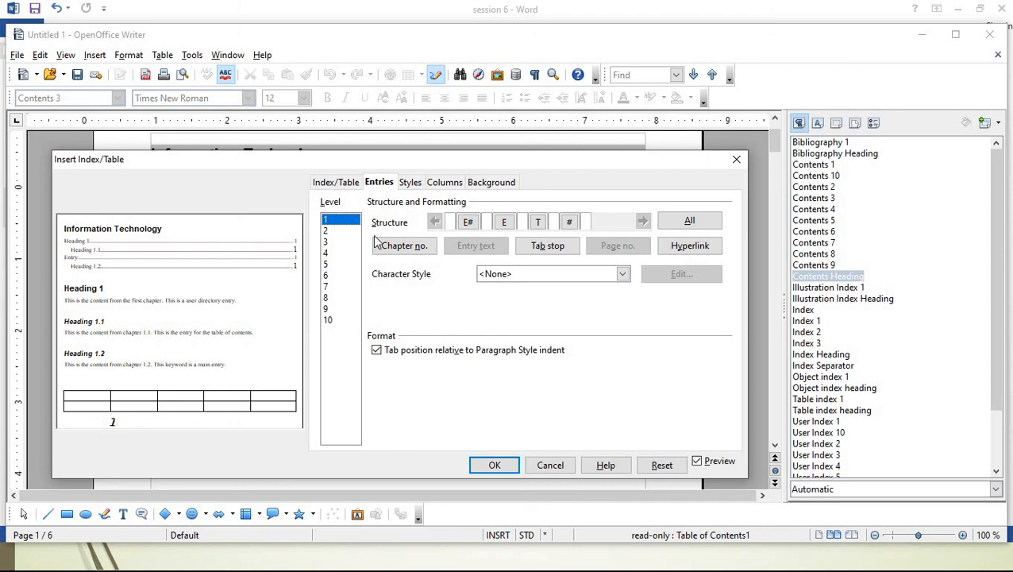
pyautogui.moveTo(398, 163); pyautogui.dragTo(377, 338)
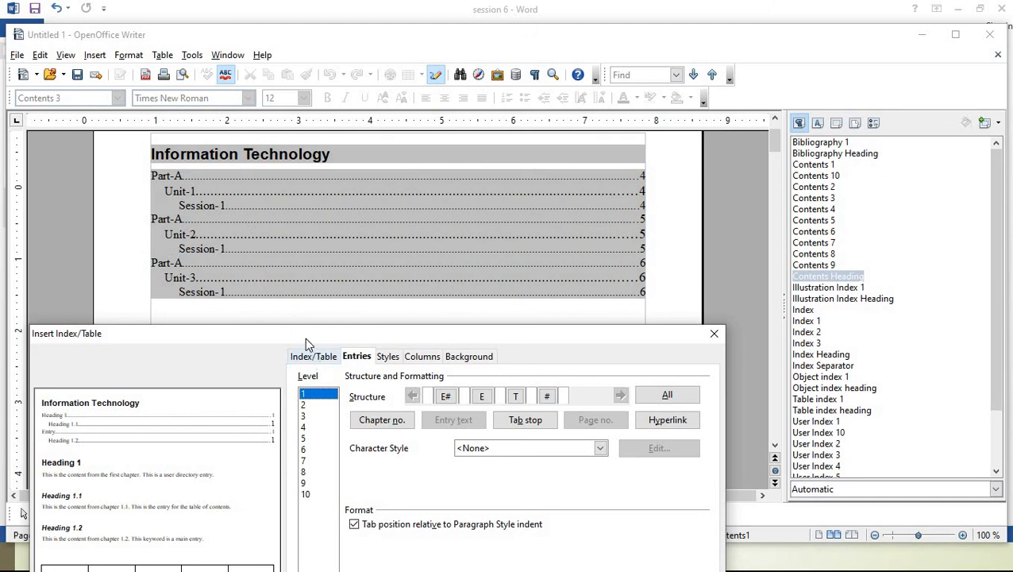
pyautogui.moveTo(310, 338); pyautogui.dragTo(370, 161)
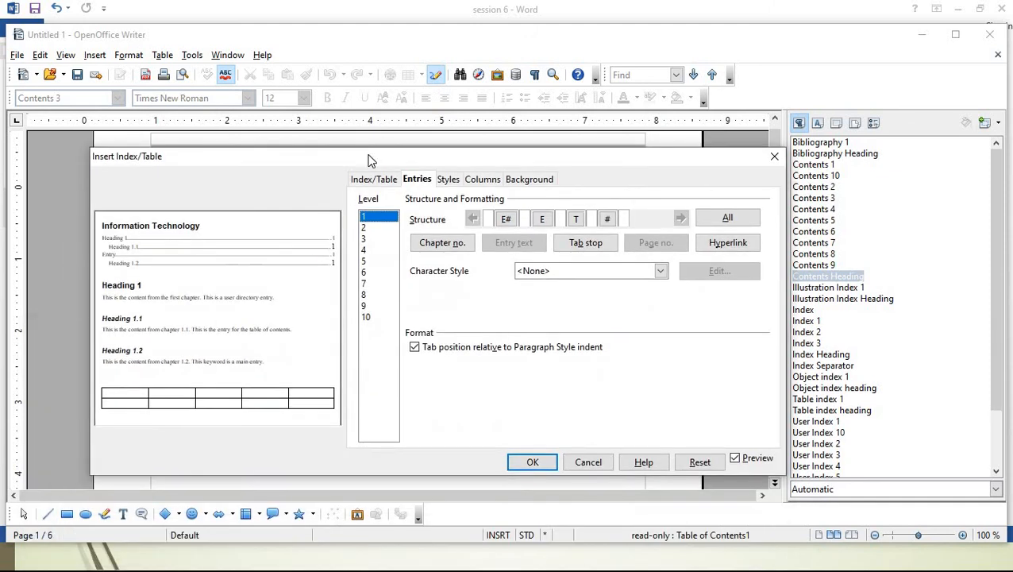
pyautogui.click(365, 228)
pyautogui.click(491, 224)
pyautogui.write('Text')
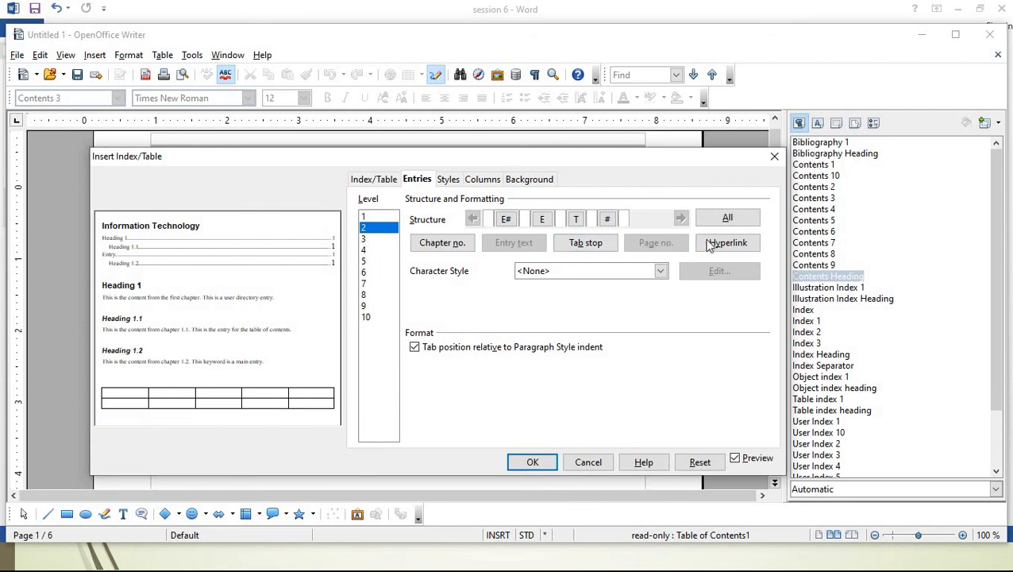
pyautogui.click(711, 241)
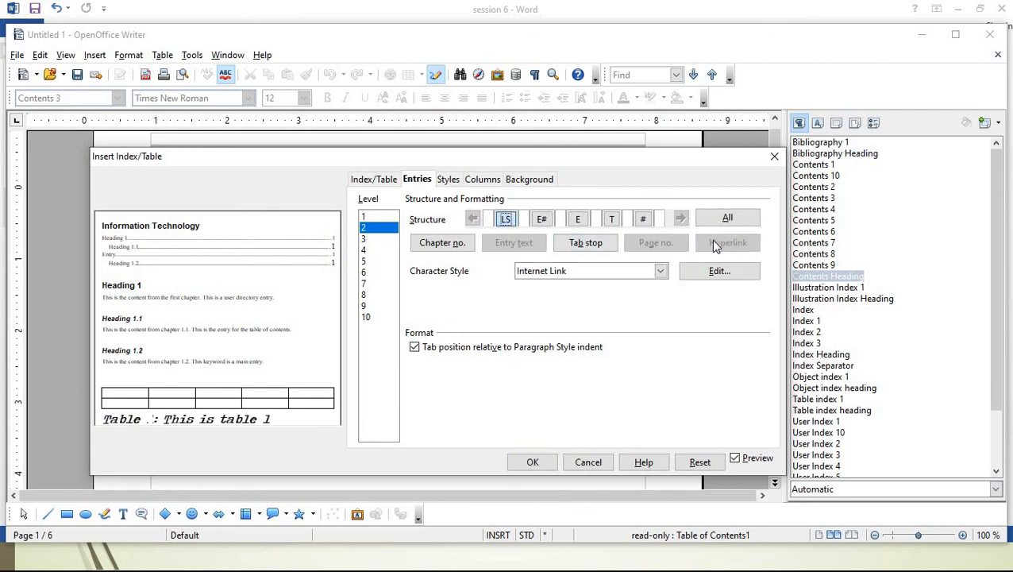
pyautogui.click(595, 220)
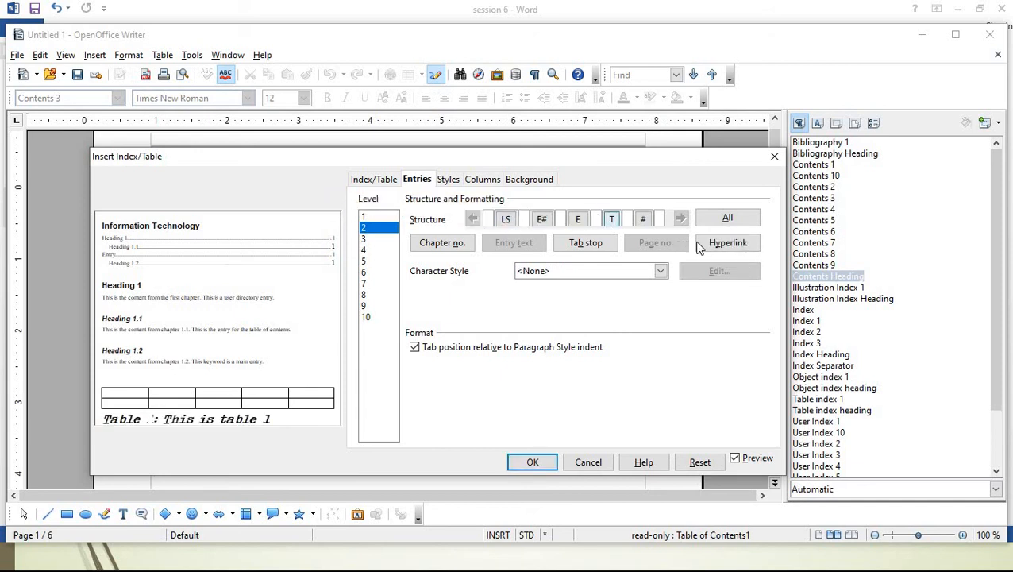
pyautogui.click(728, 242)
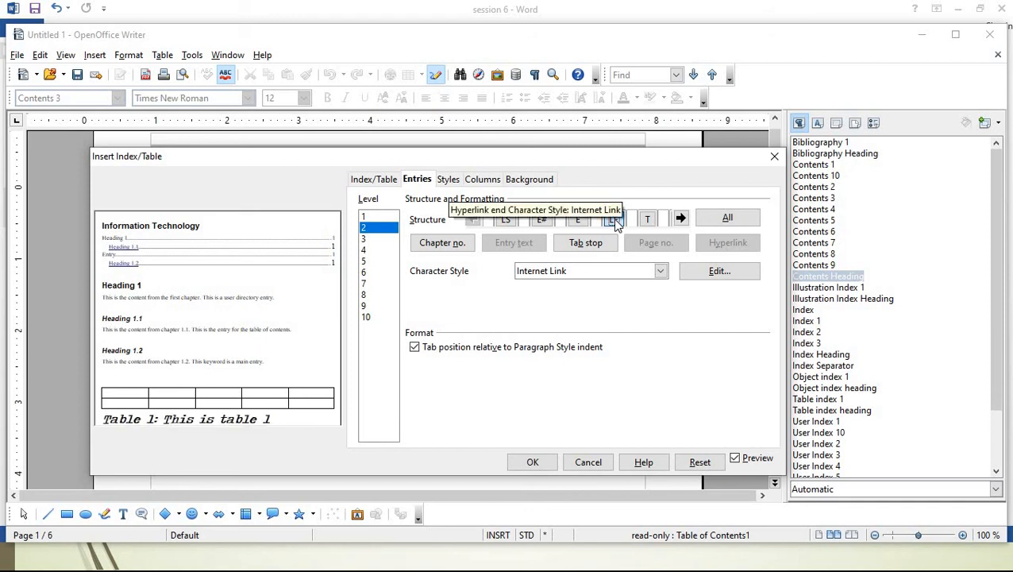
pyautogui.click(530, 461)
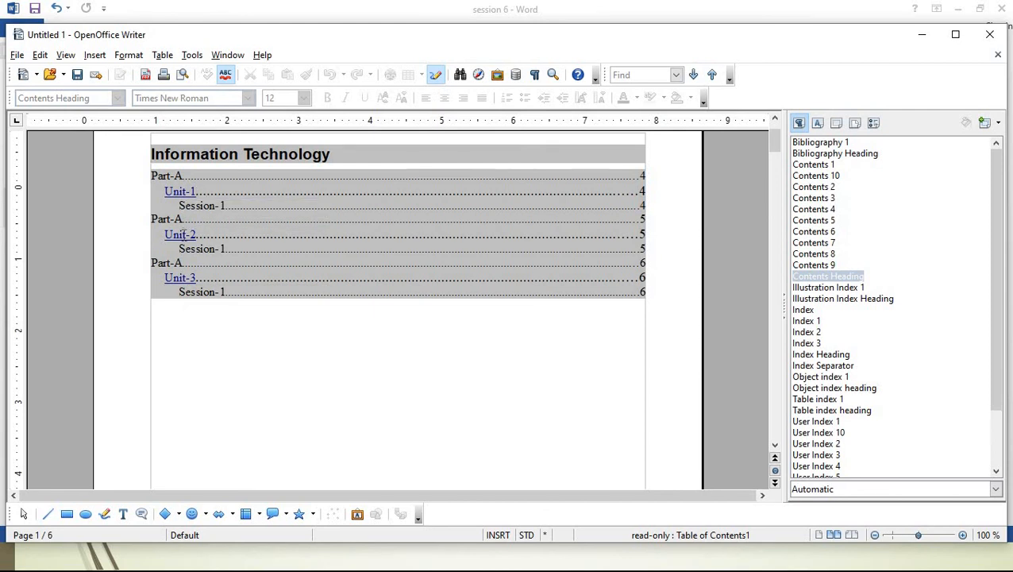
# Test the table of contents links by following Unit-3, returning to the contents page, and following Unit-1.
pyautogui.keyDown('ctrl'); pyautogui.click(187, 278); pyautogui.keyUp('ctrl')
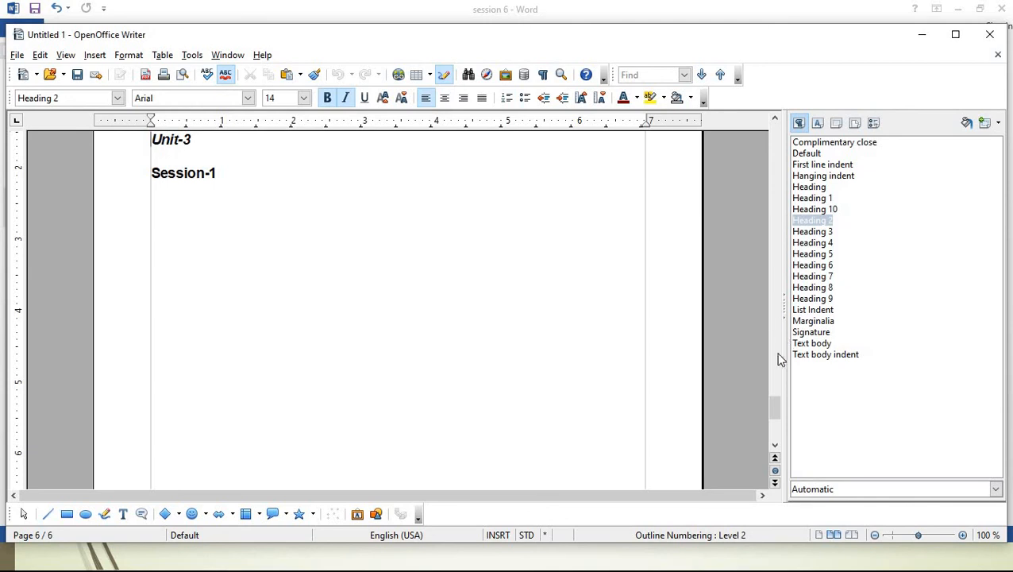
pyautogui.moveTo(776, 404); pyautogui.dragTo(782, 129)
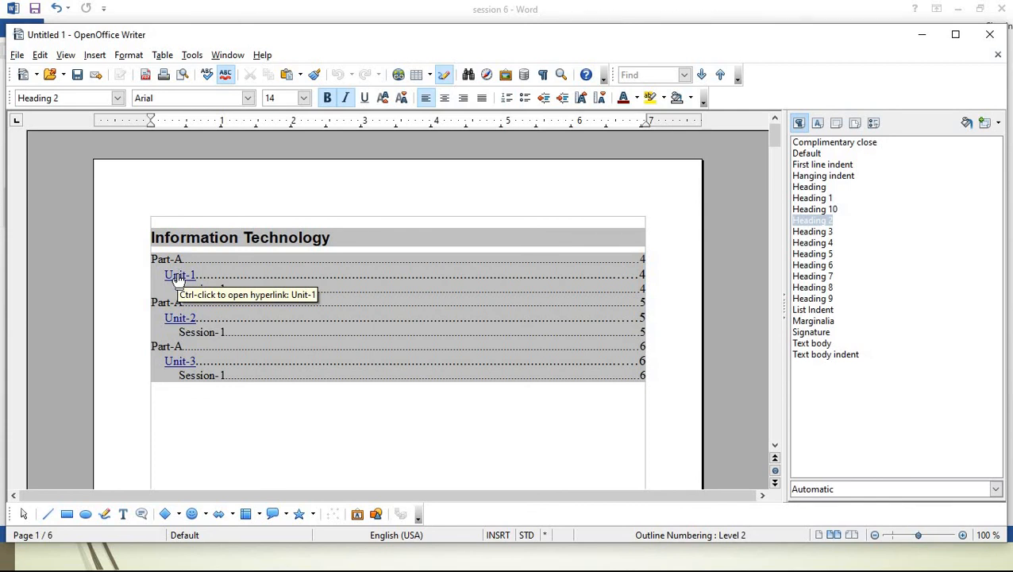
pyautogui.keyDown('ctrl'); pyautogui.click(179, 276); pyautogui.keyUp('ctrl')
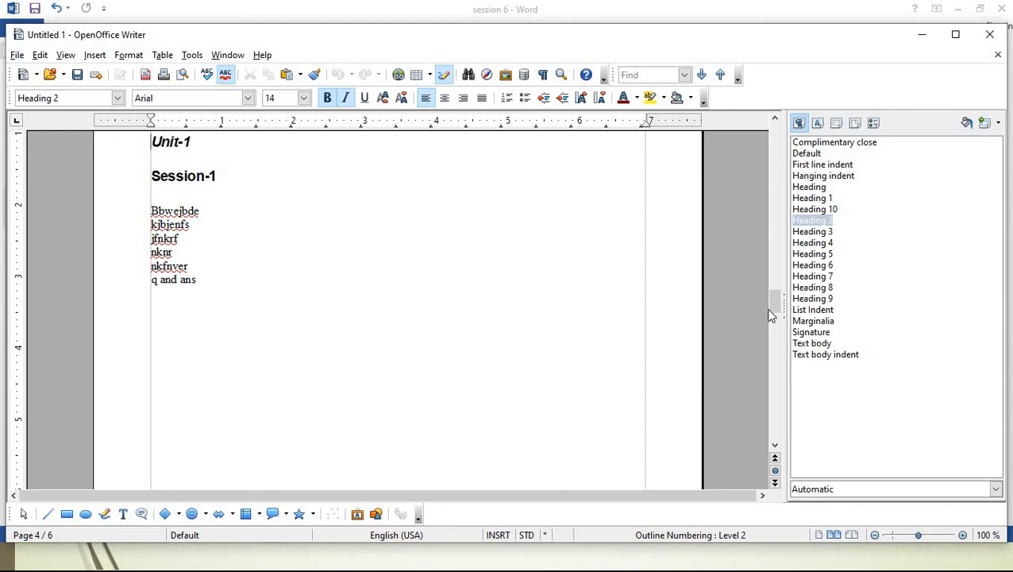
pyautogui.moveTo(776, 303); pyautogui.dragTo(749, 154)
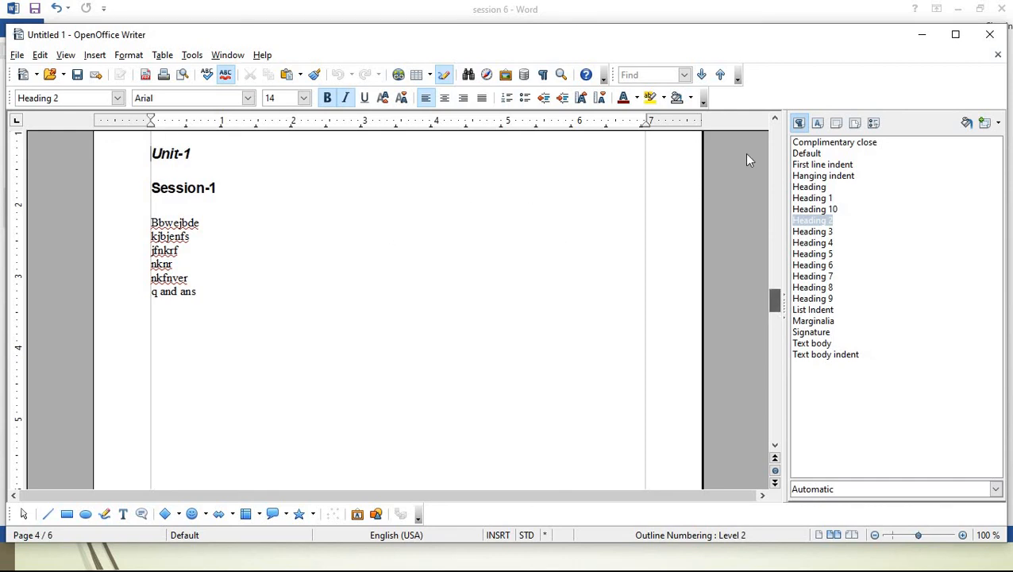
# Switch to the session 6 notes in Word and review the sections on creating a hyperlink, customizing and creating a table of content.
pyautogui.click(343, 533)
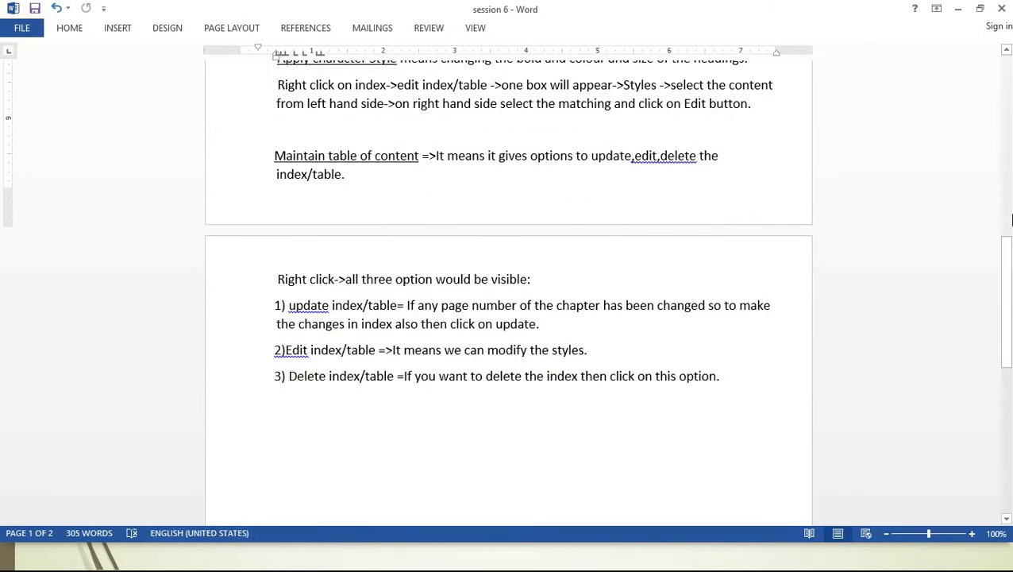
pyautogui.moveTo(1008, 256); pyautogui.dragTo(1009, 155)
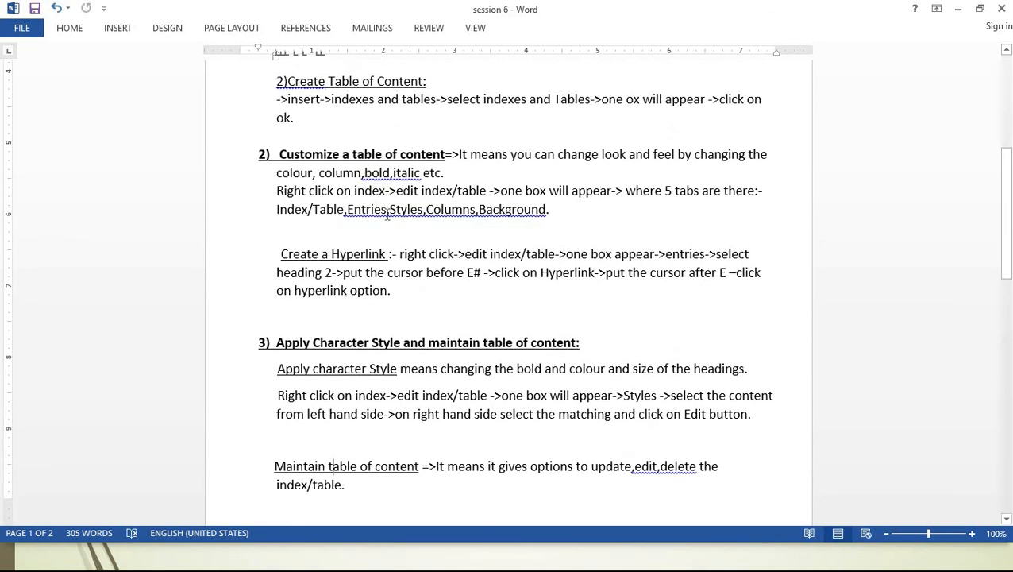
pyautogui.moveTo(1010, 223); pyautogui.dragTo(1011, 174)
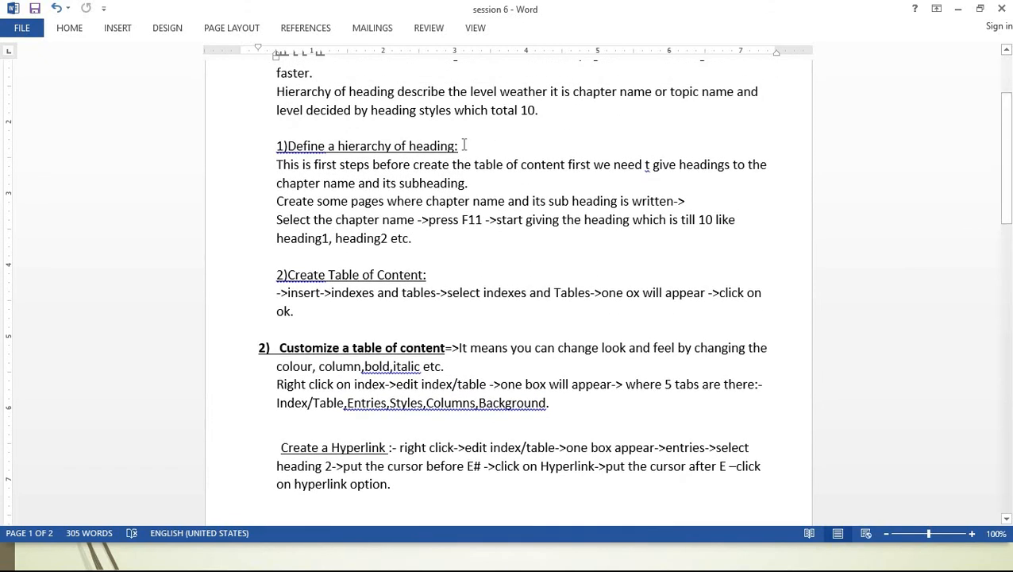